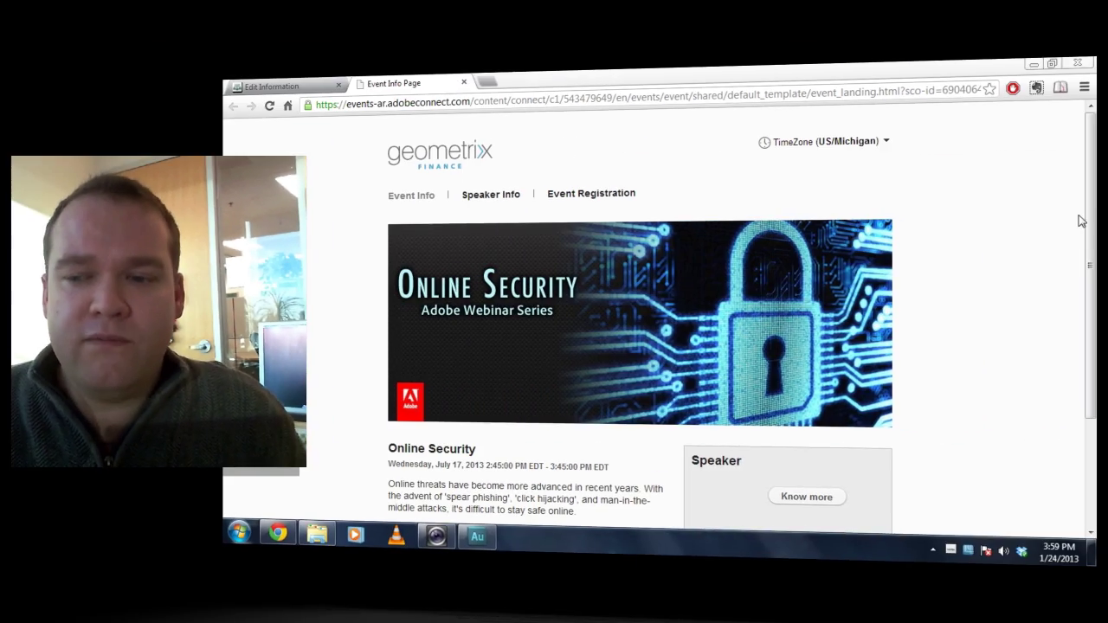
# Leave the Online Security event page for its Edit Information form in the other browser tab.
pyautogui.moveTo(1089, 223); pyautogui.dragTo(1090, 302)
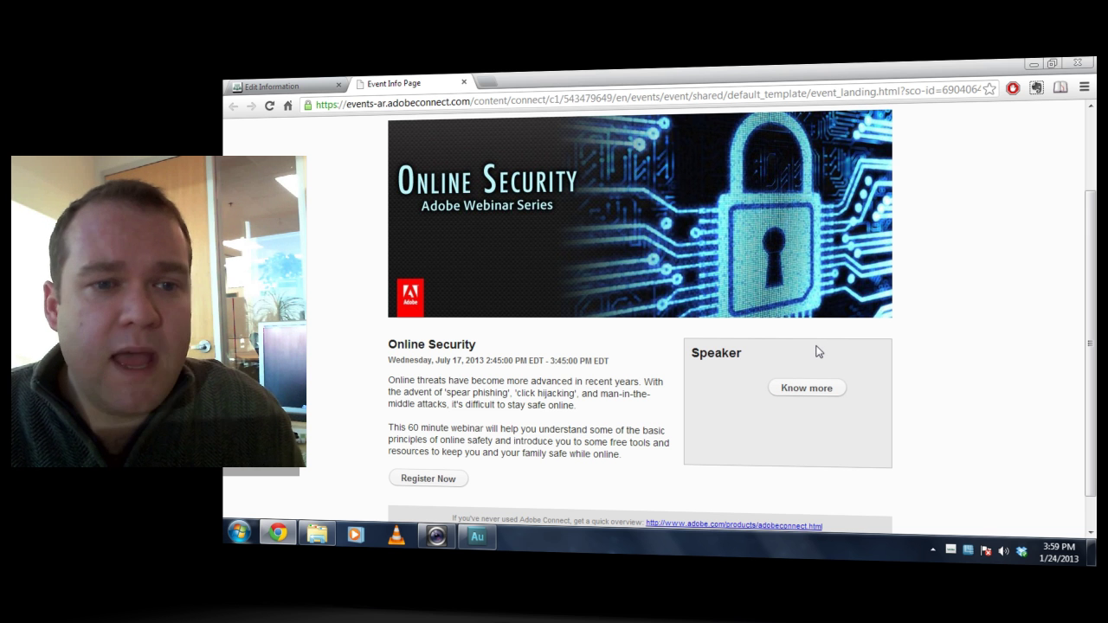
pyautogui.hotkey('ctrl', 'Tab')
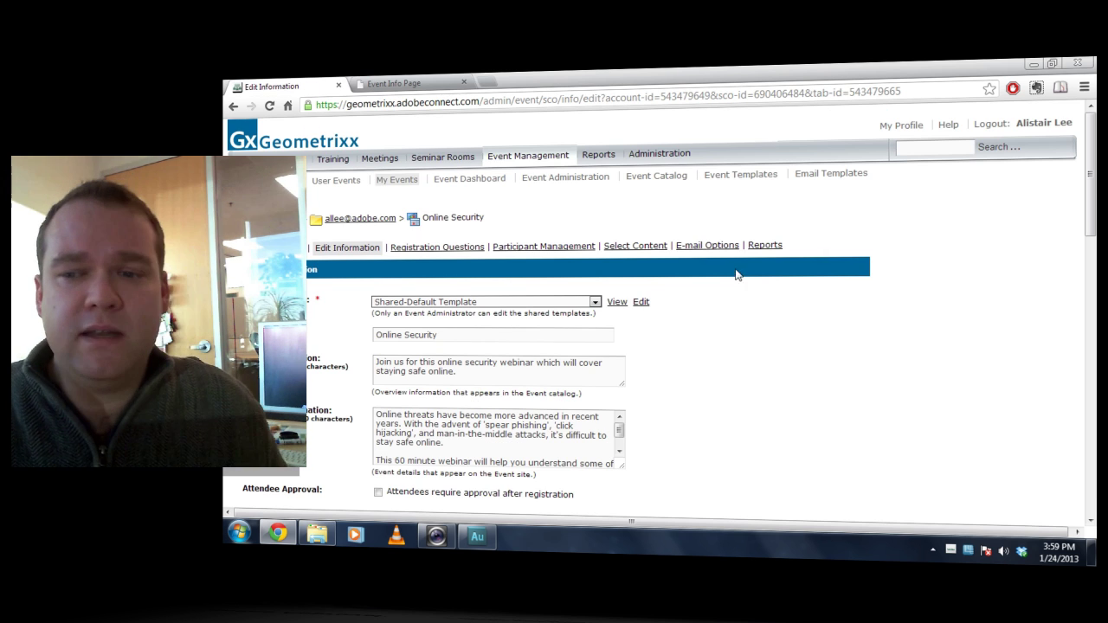
pyautogui.moveTo(1090, 208); pyautogui.dragTo(1072, 463)
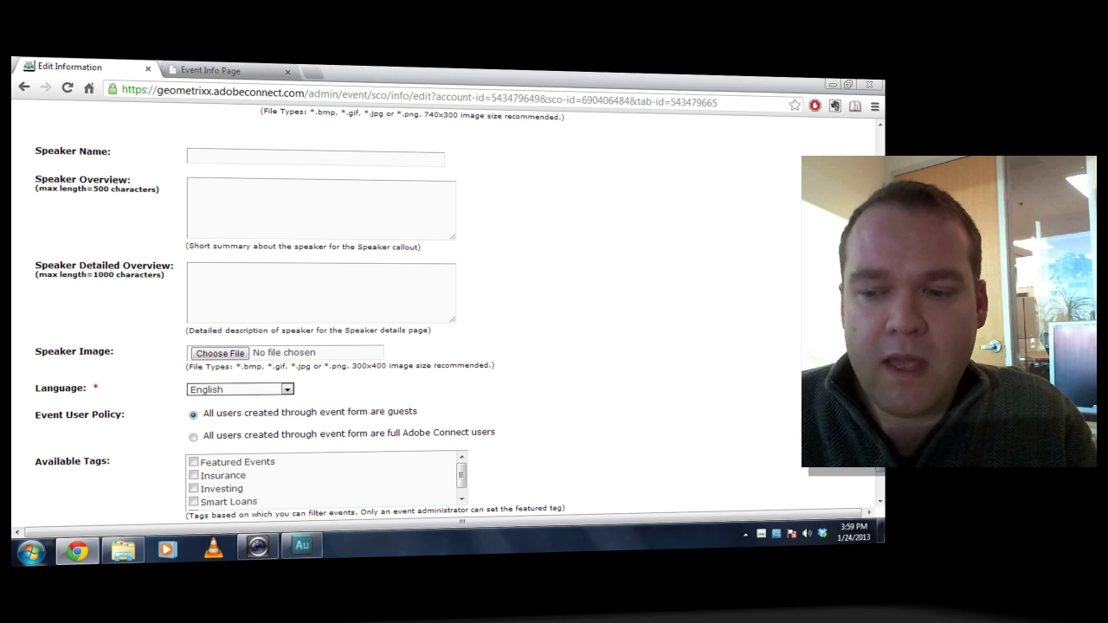
pyautogui.scroll(15, 519, 260)
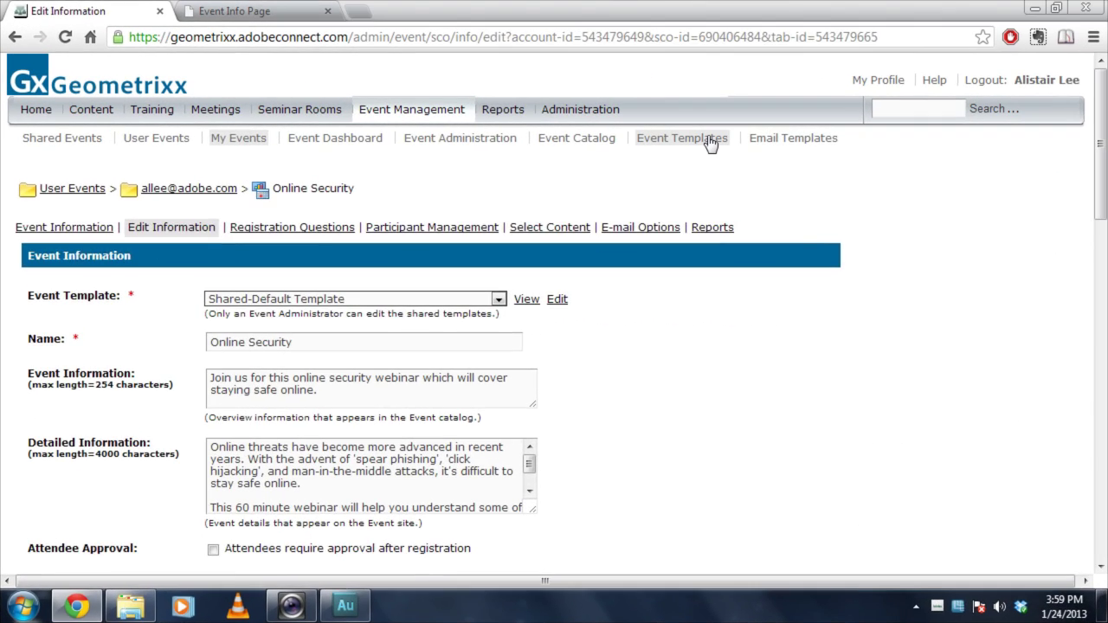
# Open Event Templates, launch the template authoring site, and list My Templates.
pyautogui.click(710, 141)
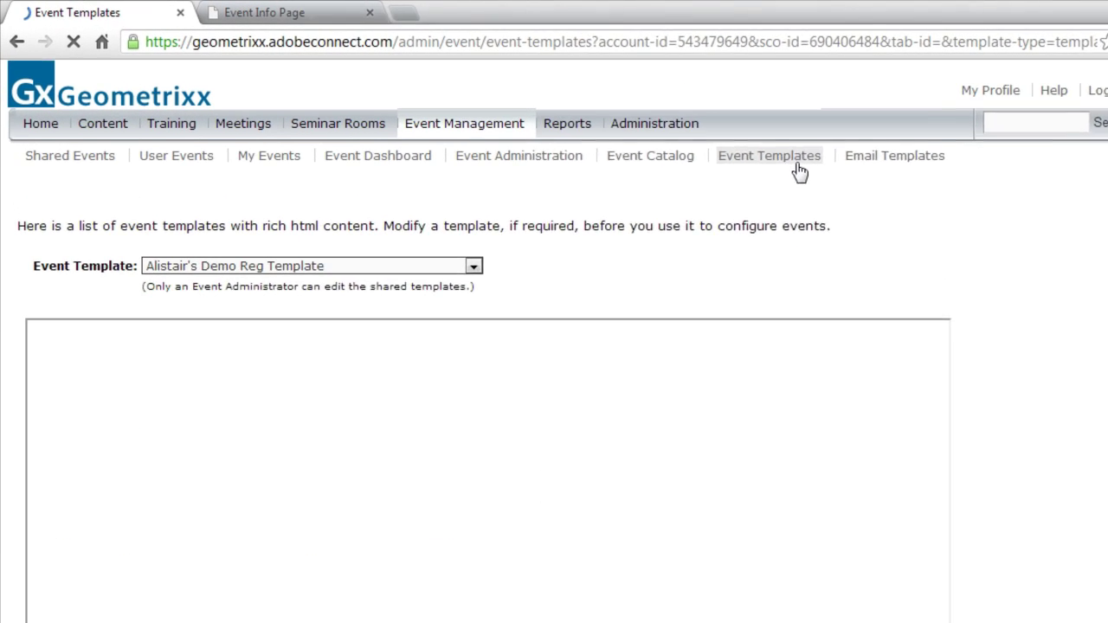
pyautogui.click(561, 275)
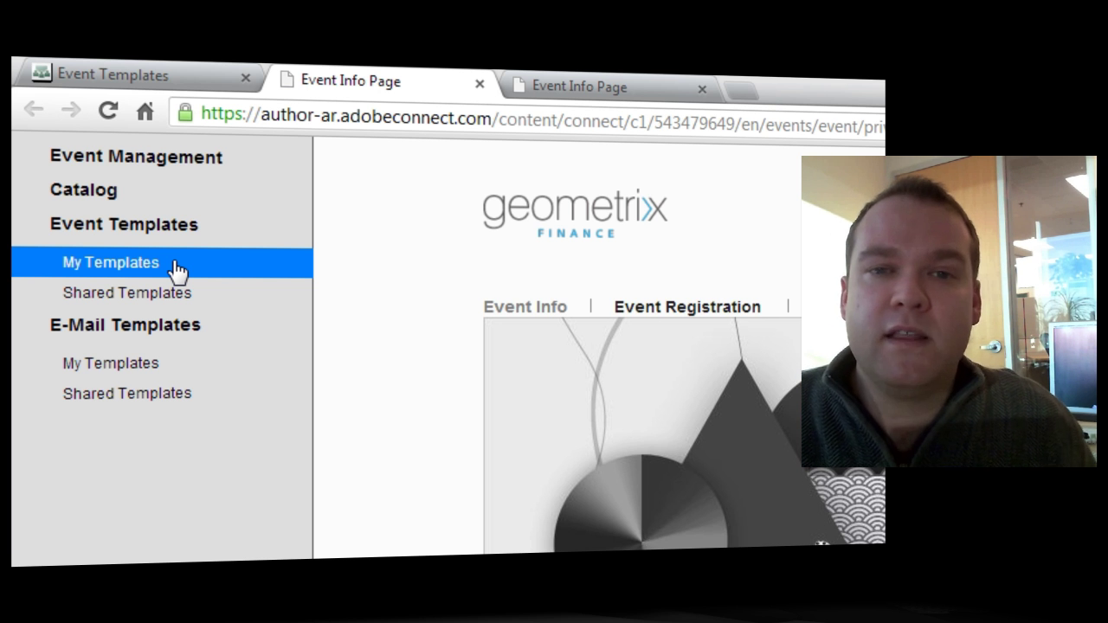
pyautogui.click(152, 269)
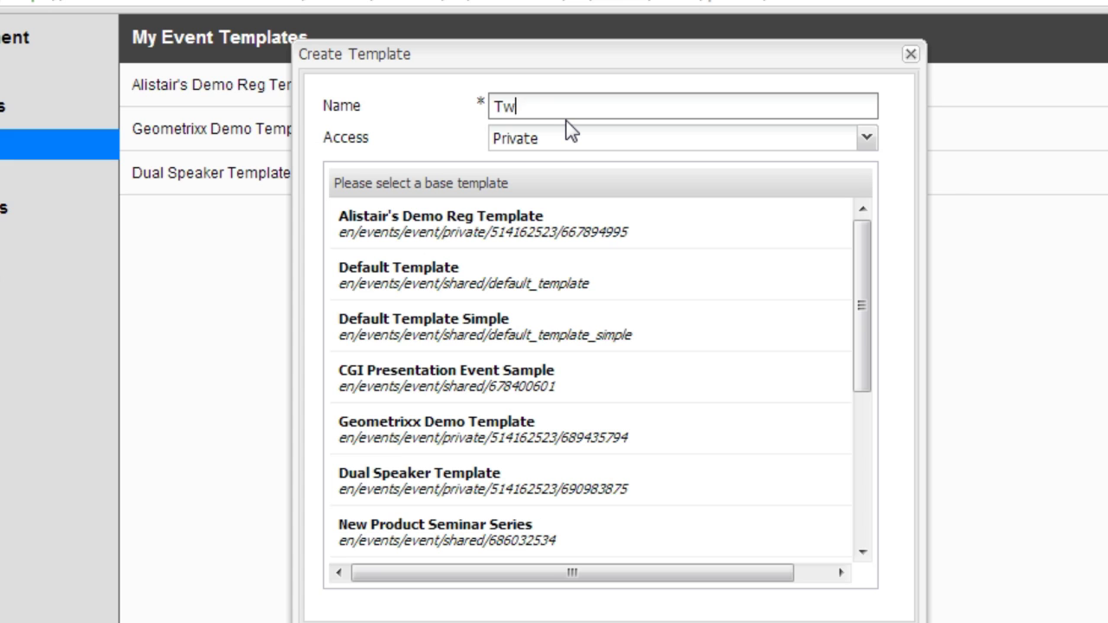
# Name the new private template 'Two Speaker Template' and base it on the Default Template.
pyautogui.write('peaker Tempoate')
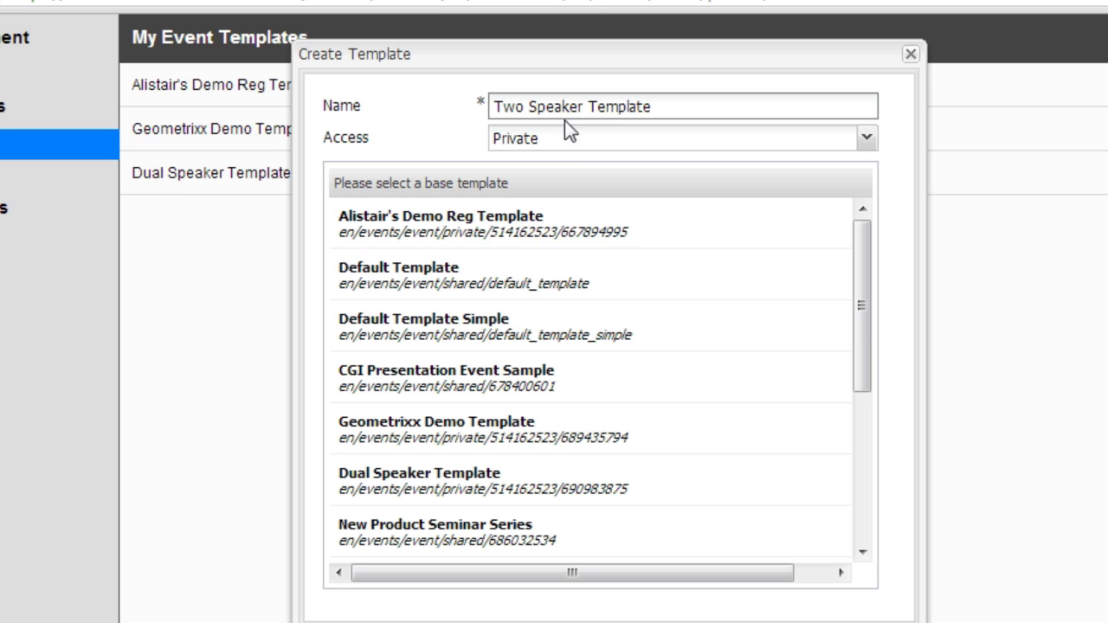
pyautogui.click(561, 281)
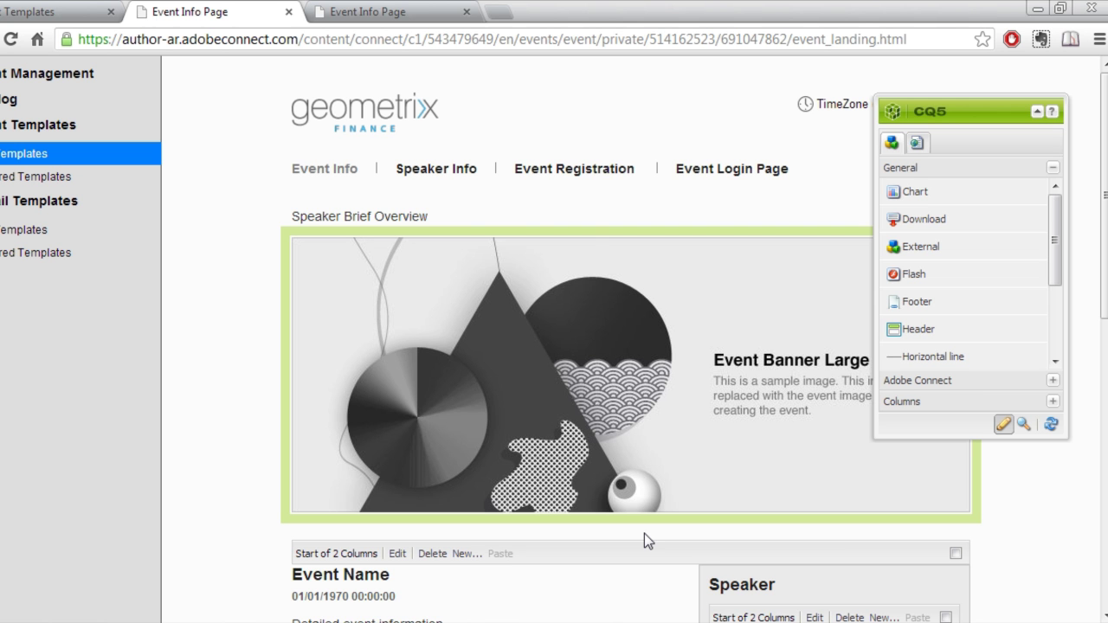
# Scroll to the Speaker column and inspect the speaker image and Speaker Name settings without changing them.
pyautogui.scroll(-1, 1104, 191)
pyautogui.scroll(-5, 631, 346)
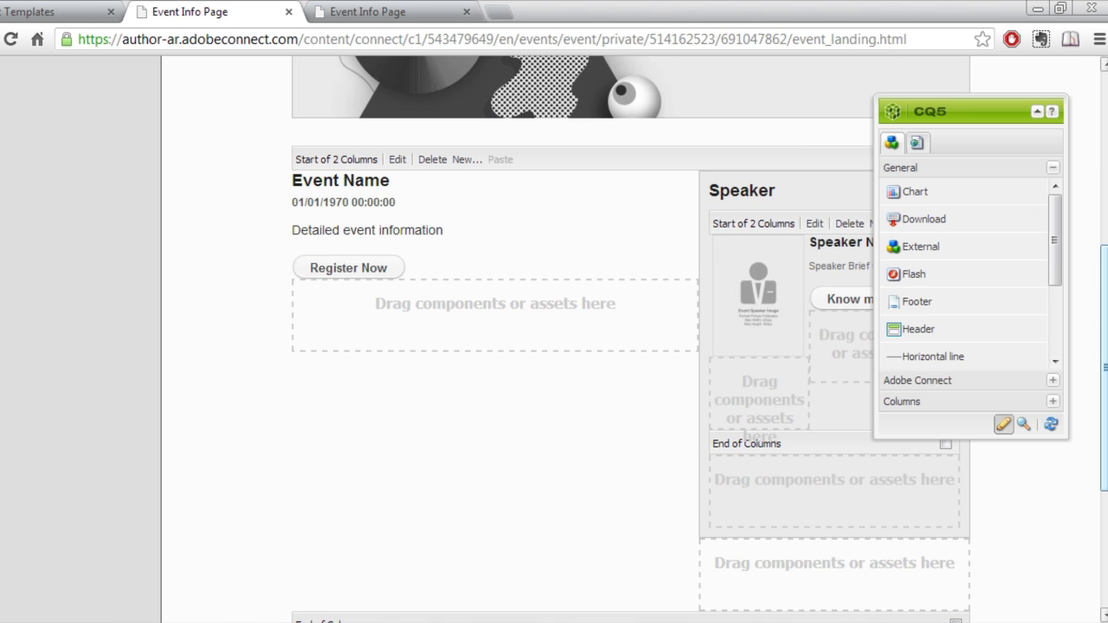
pyautogui.doubleClick(769, 283)
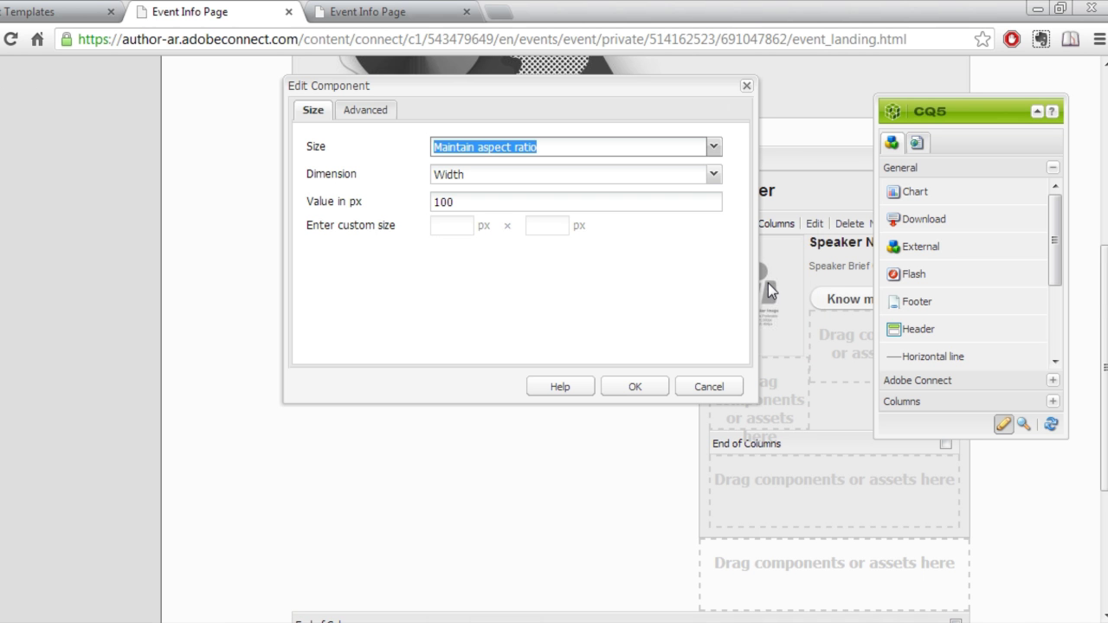
pyautogui.doubleClick(477, 204)
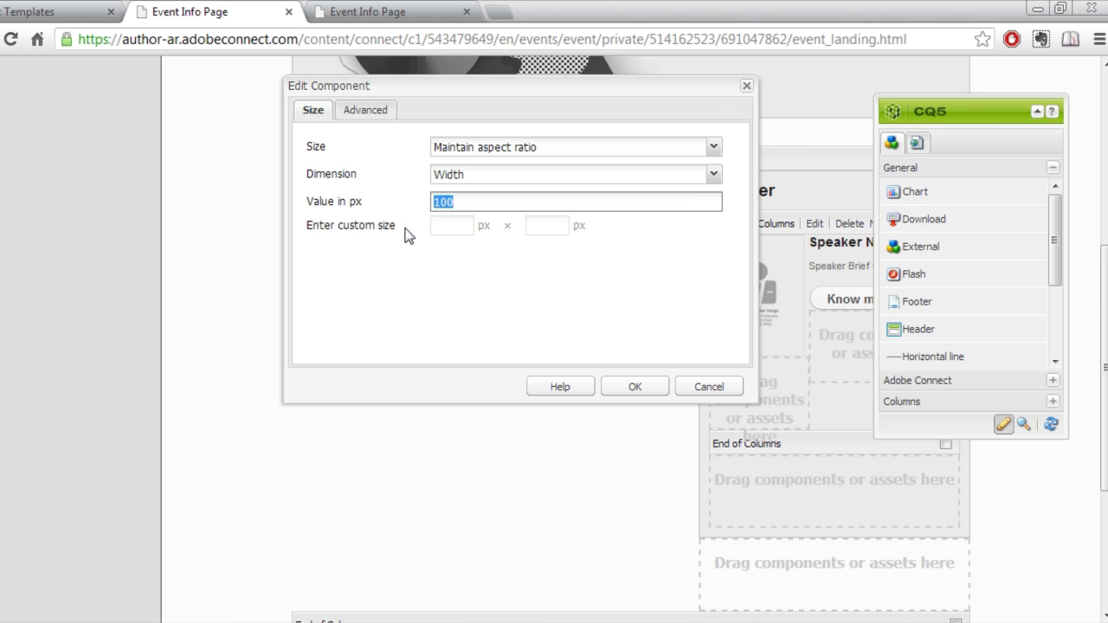
pyautogui.click(710, 387)
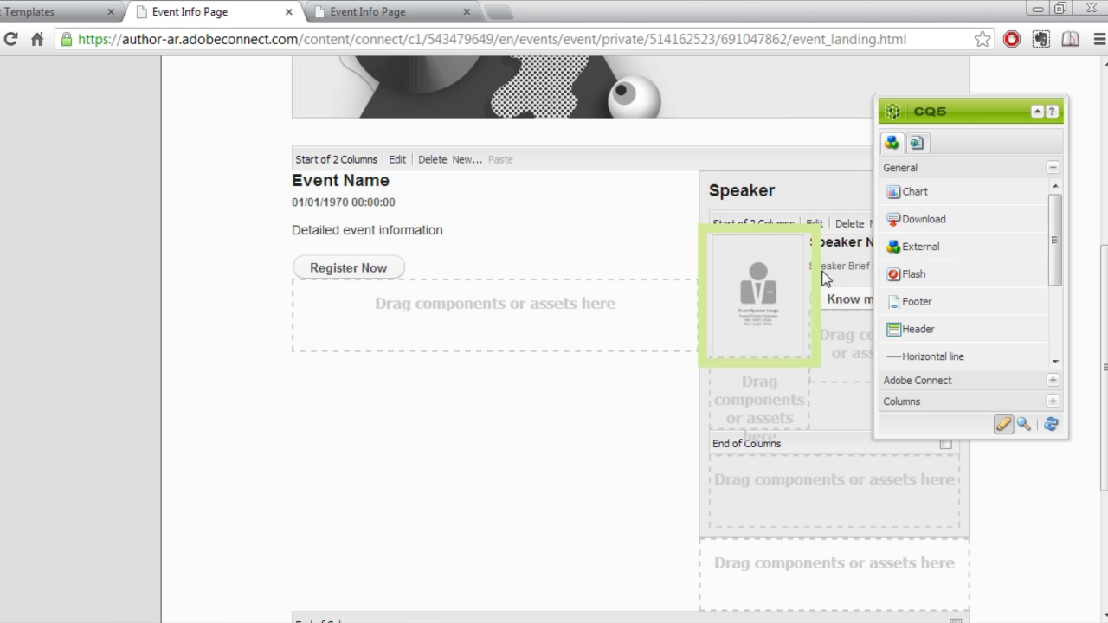
pyautogui.doubleClick(845, 241)
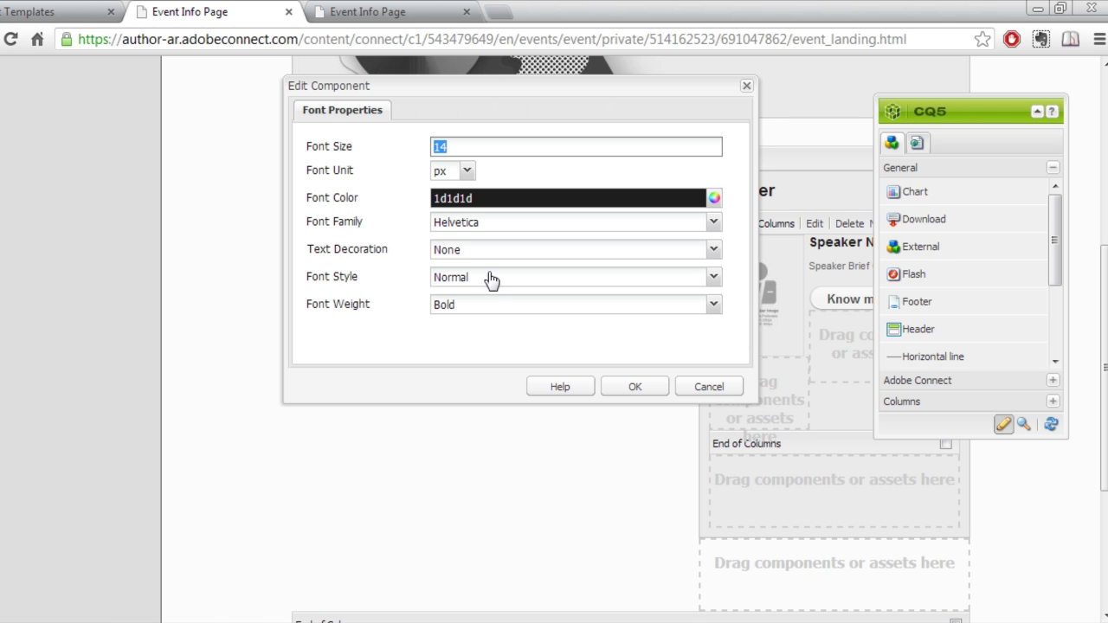
pyautogui.click(709, 387)
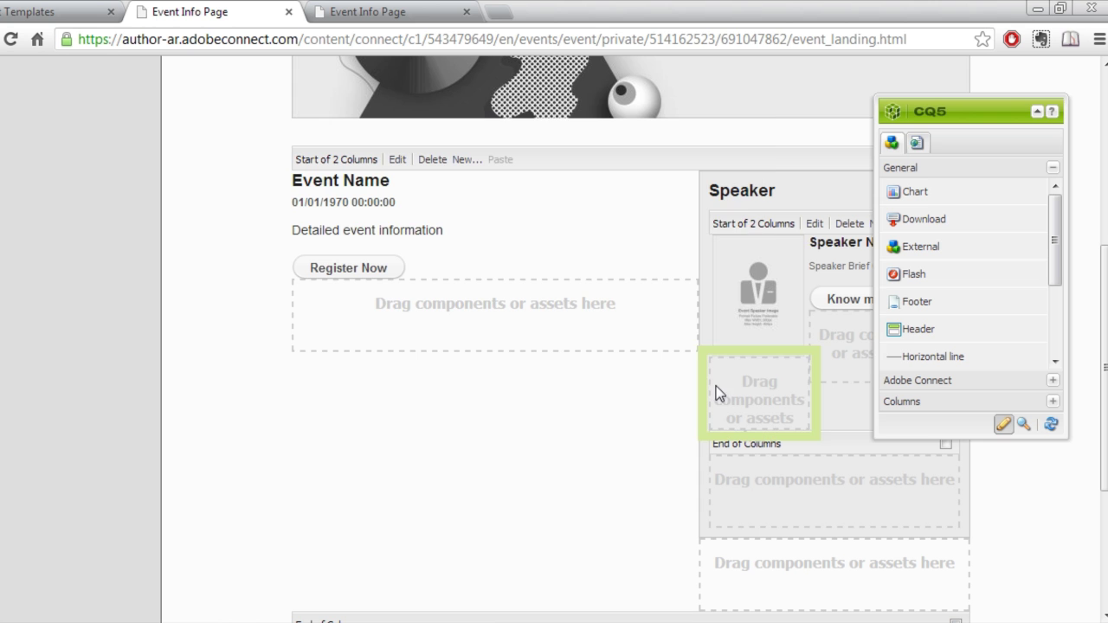
# Delete the placeholder speaker image and drop a blank Image component into the Speaker column.
pyautogui.moveTo(940, 112); pyautogui.dragTo(500, 227)
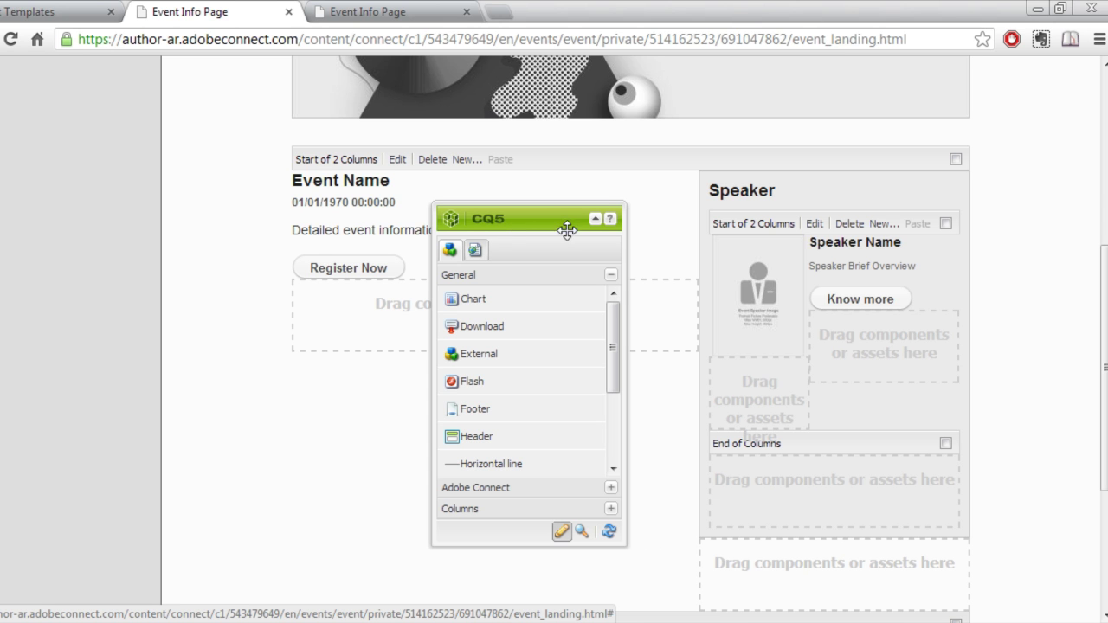
pyautogui.click(745, 304)
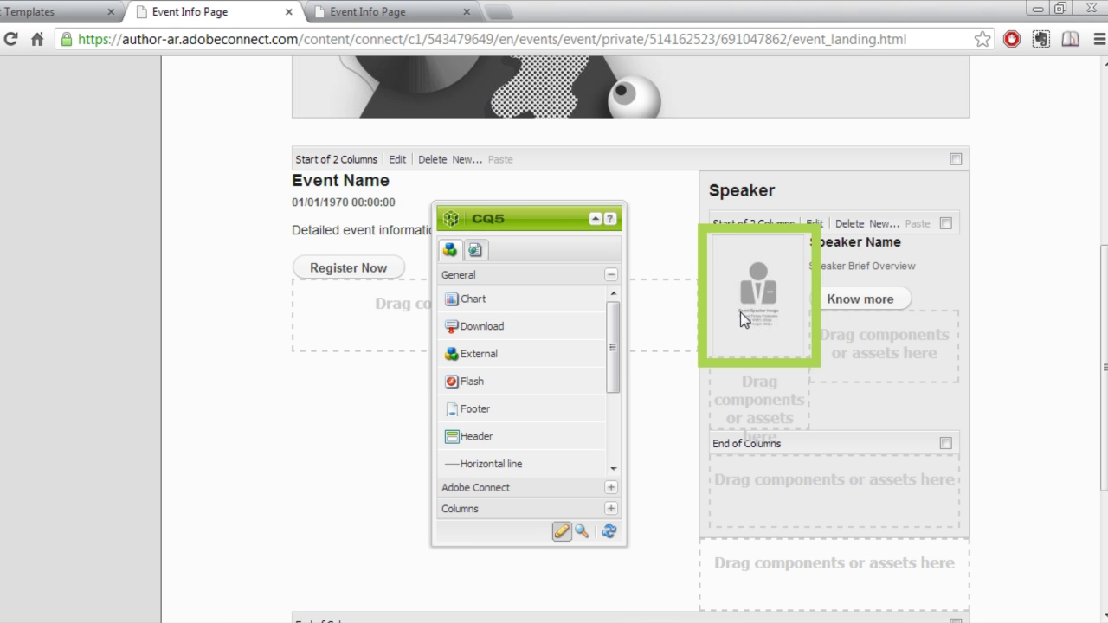
pyautogui.press('Delete')
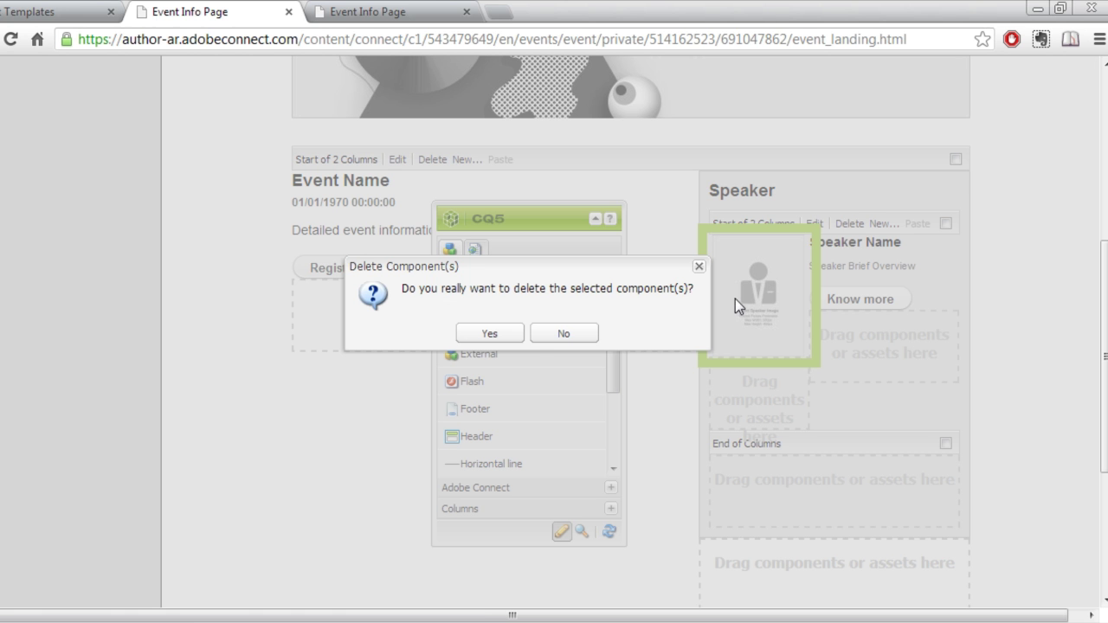
pyautogui.click(486, 336)
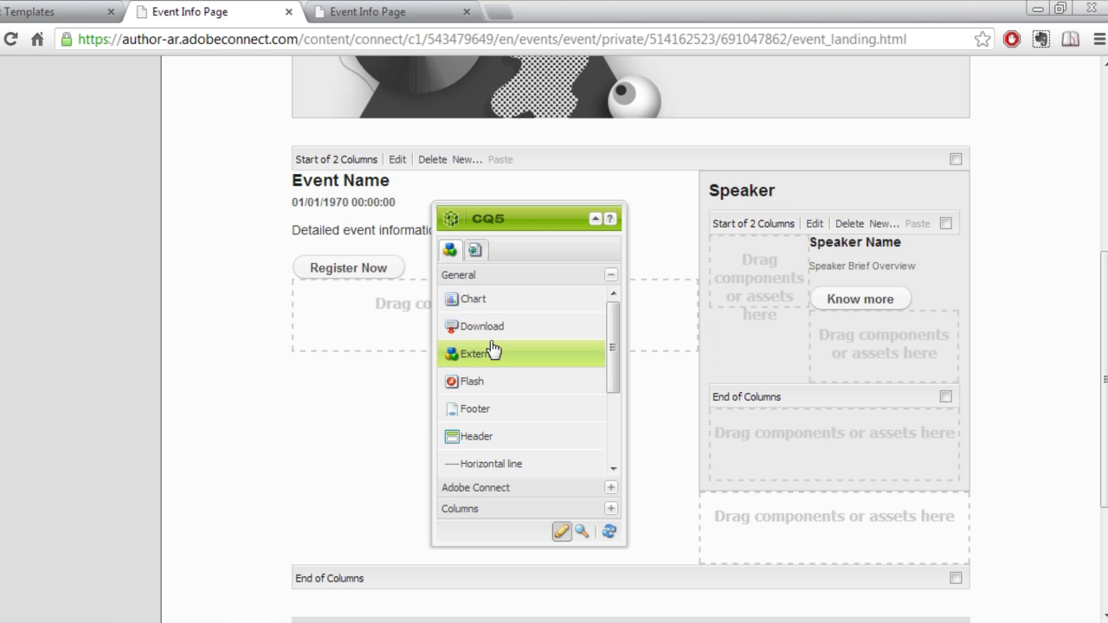
pyautogui.moveTo(618, 354); pyautogui.dragTo(613, 423)
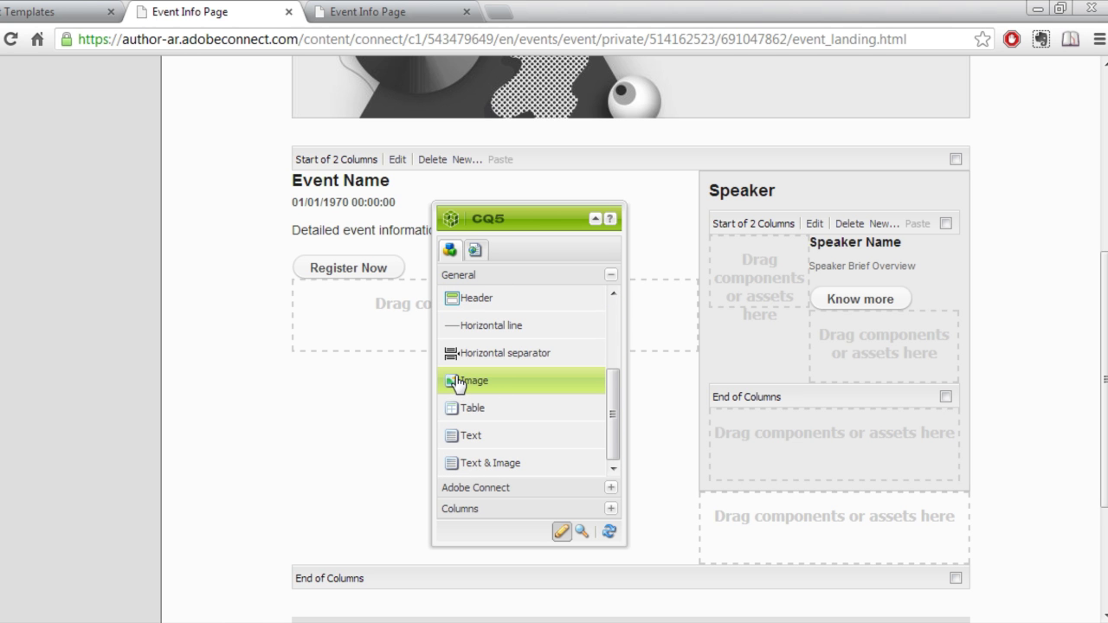
pyautogui.moveTo(458, 384); pyautogui.dragTo(741, 284)
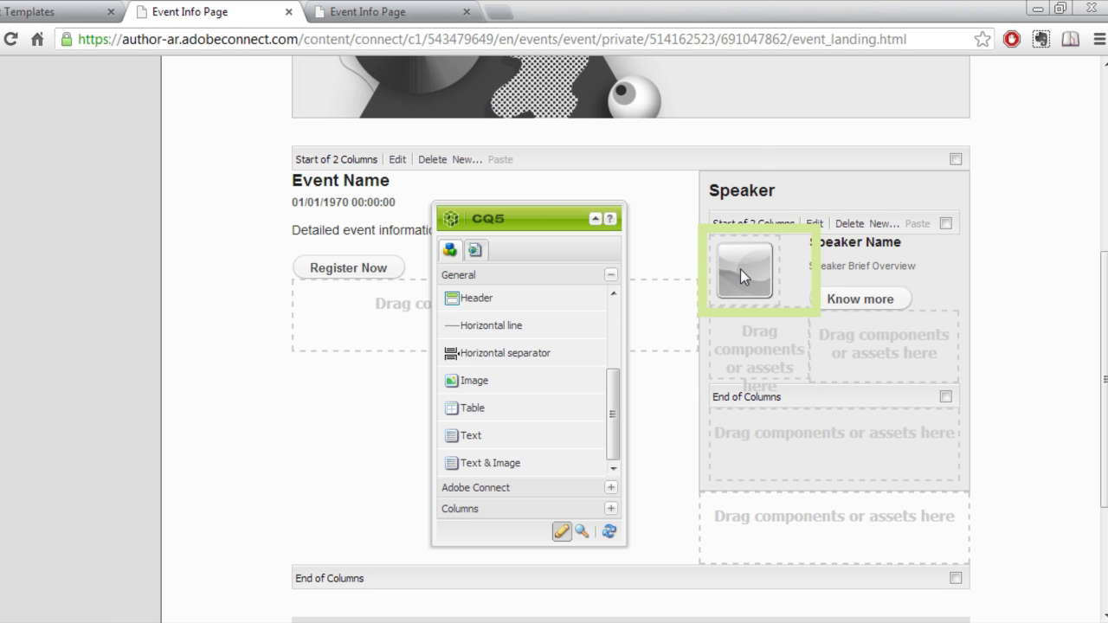
# Upload the first speaker's headshot PNG into the image component with a 100 px width.
pyautogui.doubleClick(740, 269)
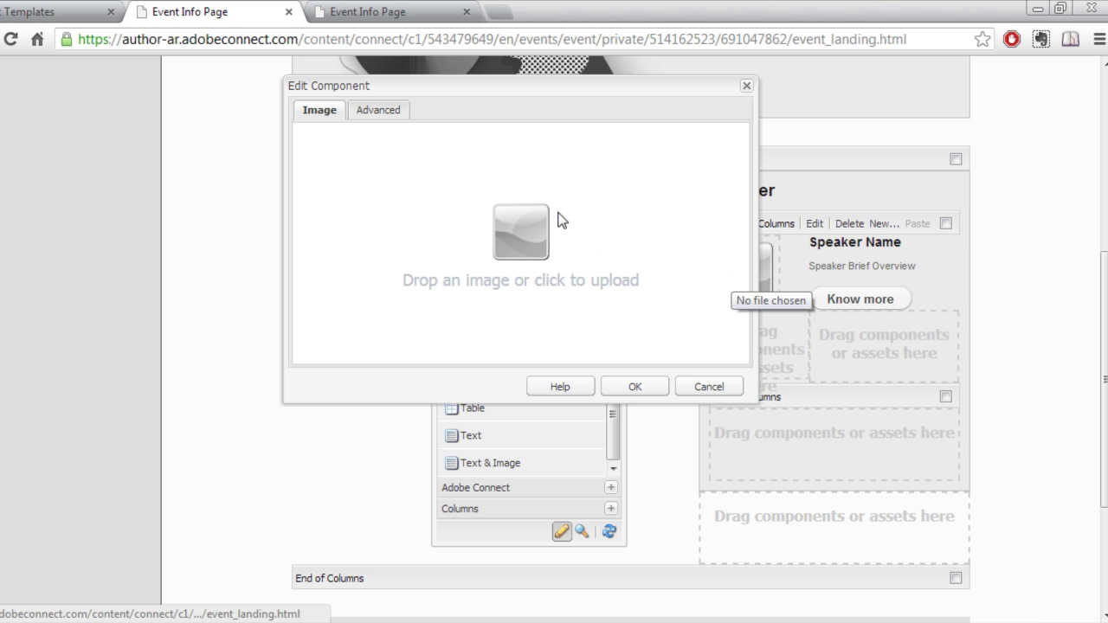
pyautogui.click(552, 228)
pyautogui.click(403, 227)
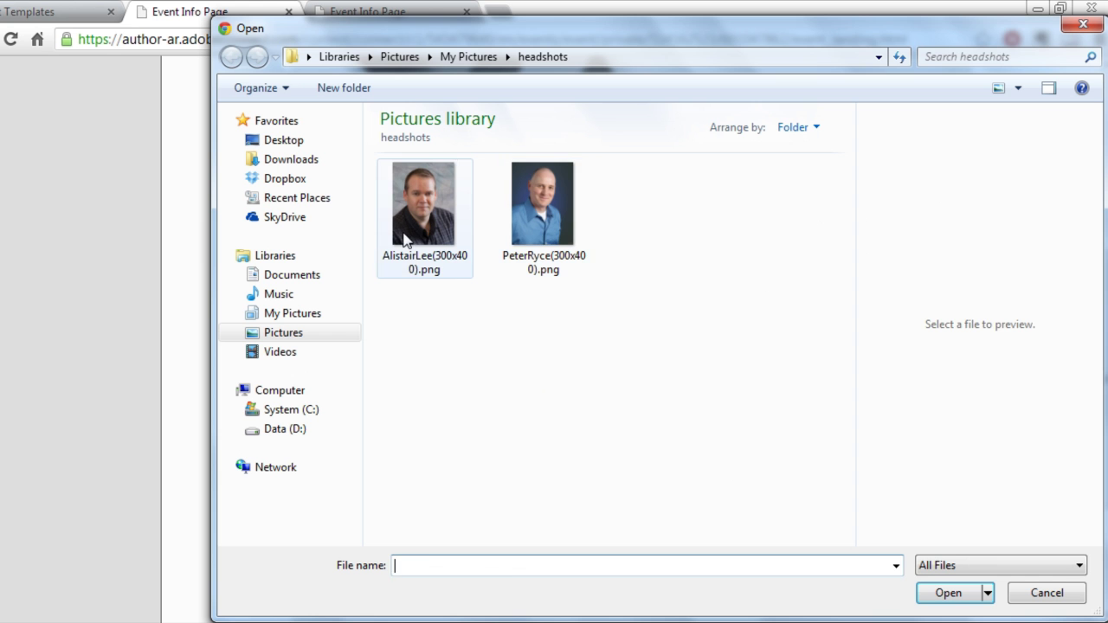
pyautogui.click(948, 594)
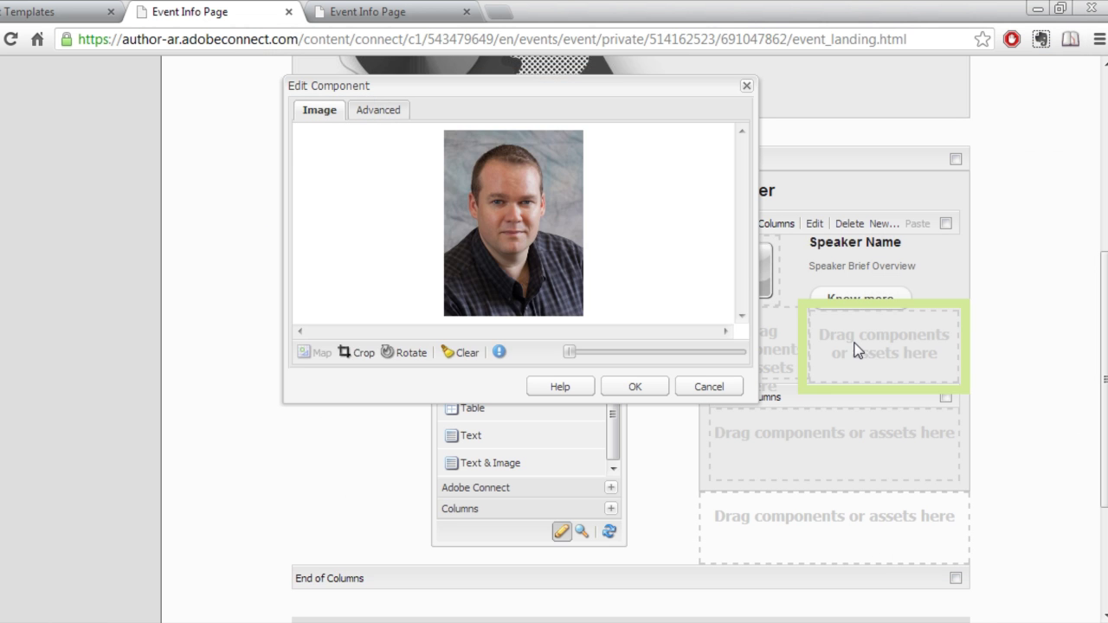
pyautogui.click(375, 117)
pyautogui.click(443, 317)
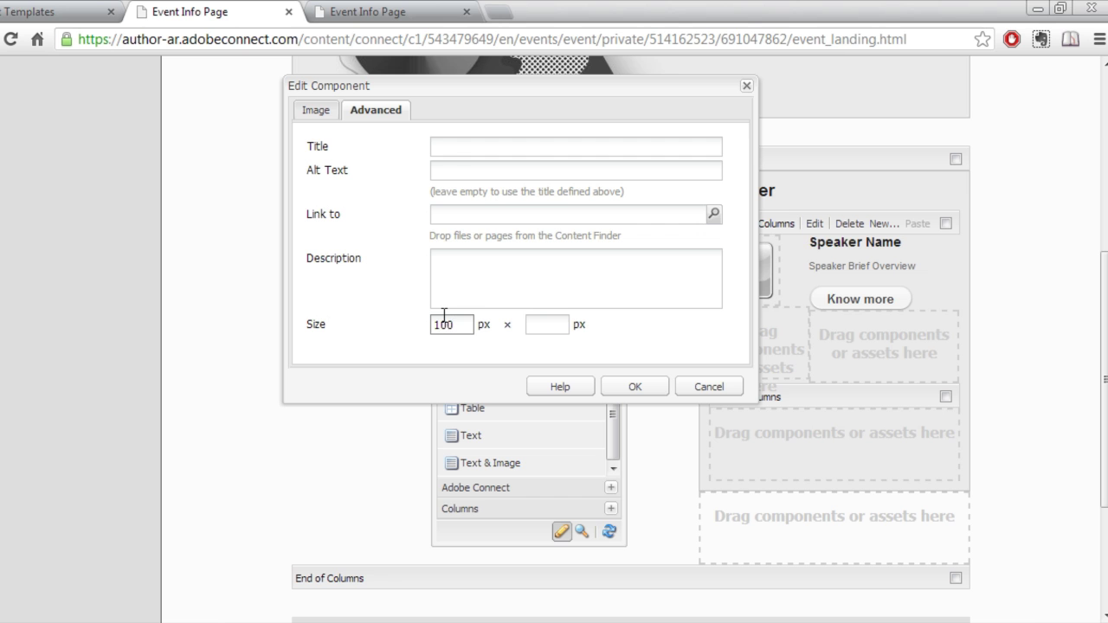
pyautogui.press('Tab')
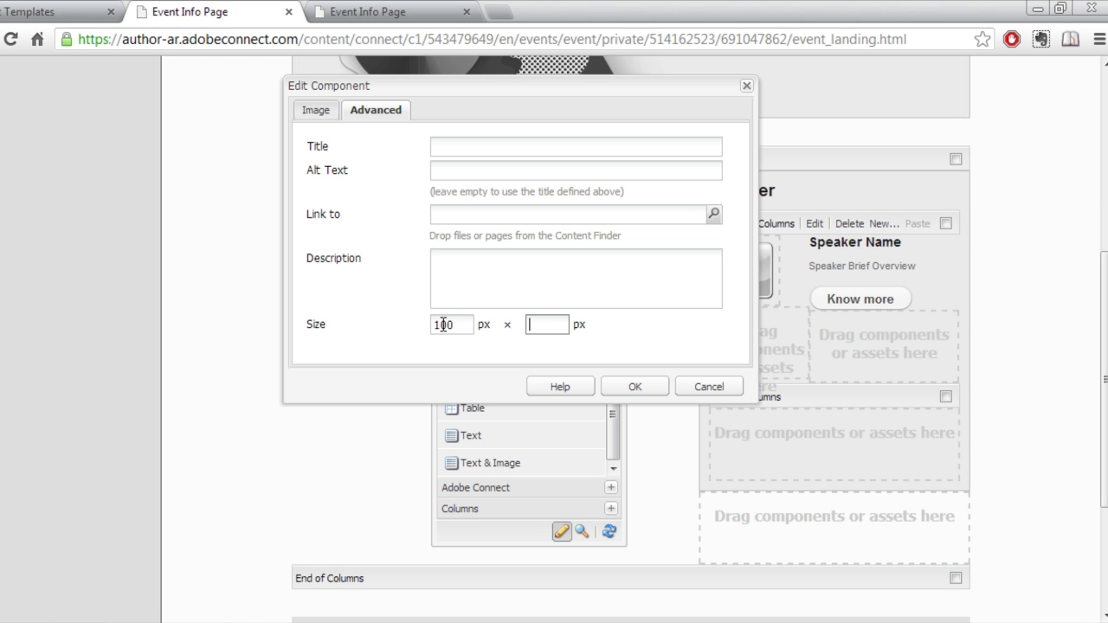
pyautogui.click(641, 386)
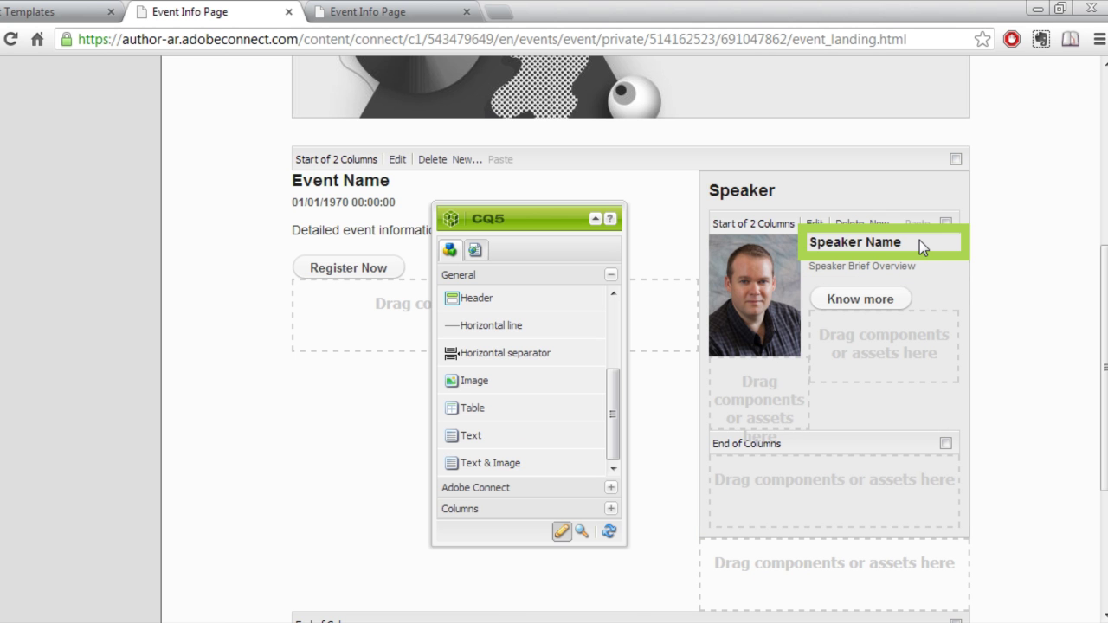
# Replace the Speaker Name heading with a new empty Text component.
pyautogui.press('Delete')
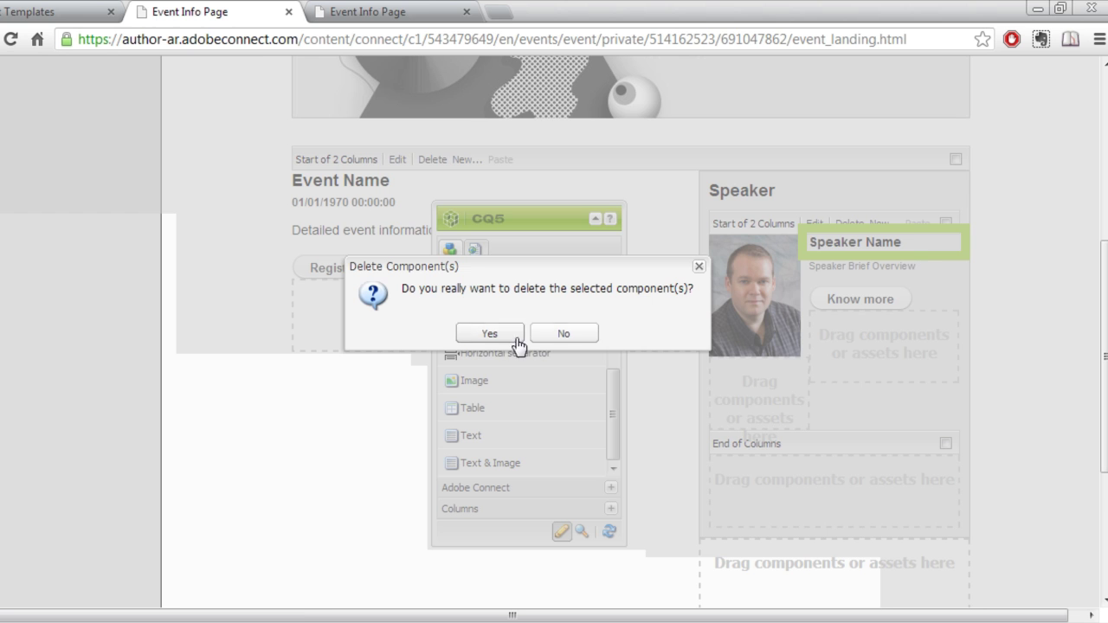
pyautogui.click(489, 335)
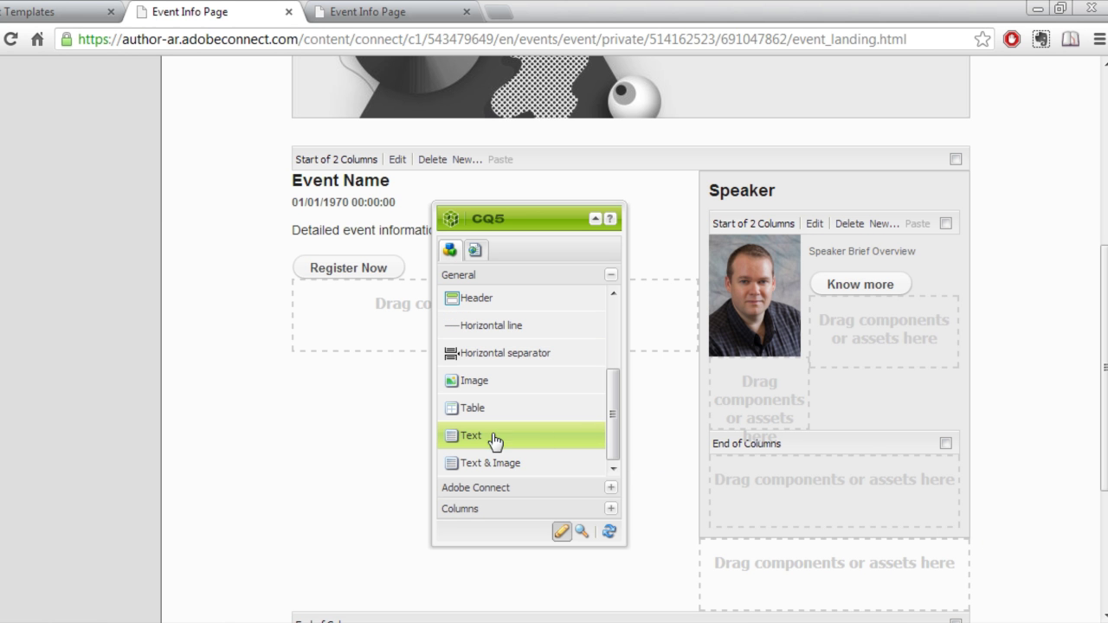
pyautogui.moveTo(467, 446); pyautogui.dragTo(825, 252)
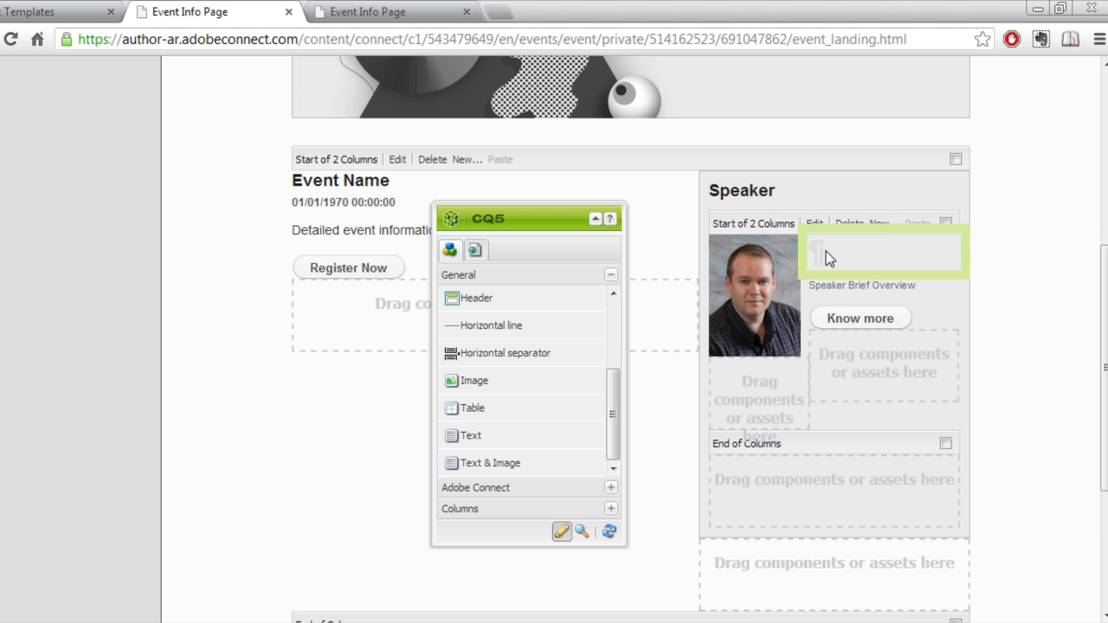
# Enter the first speaker's name in bold with the FFFFFF background colour cleared.
pyautogui.doubleClick(826, 251)
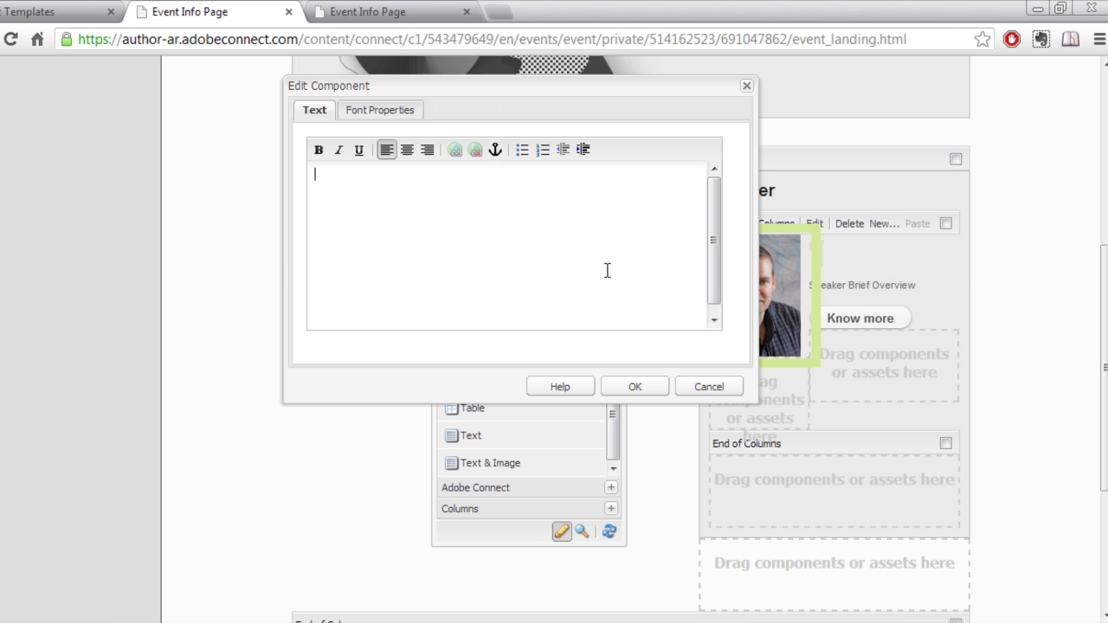
pyautogui.hotkey('ctrl', 'a')
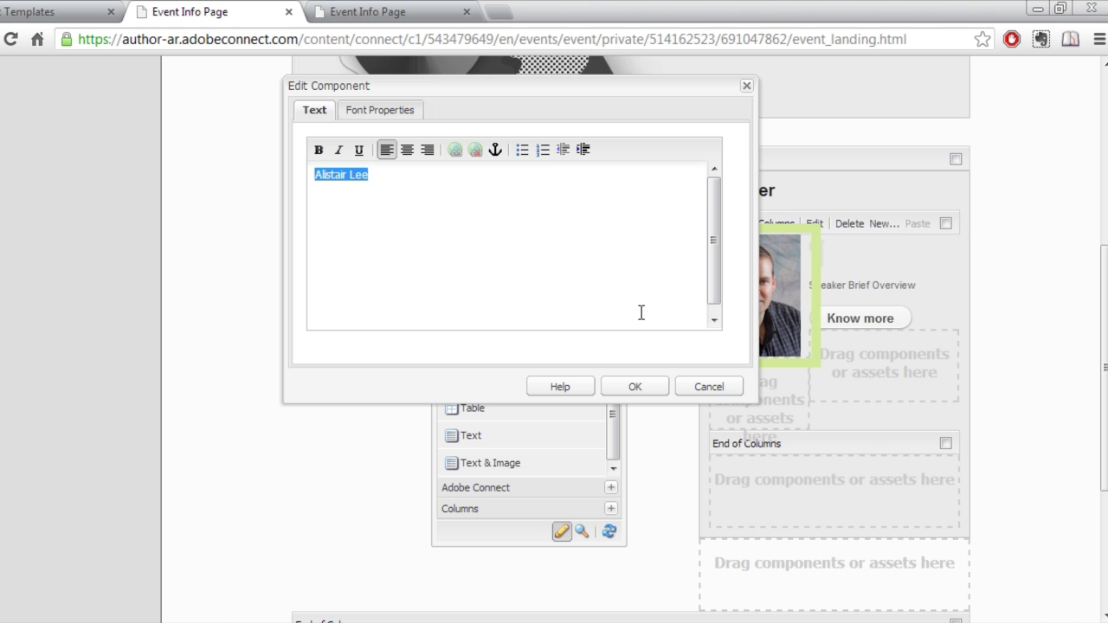
pyautogui.click(318, 151)
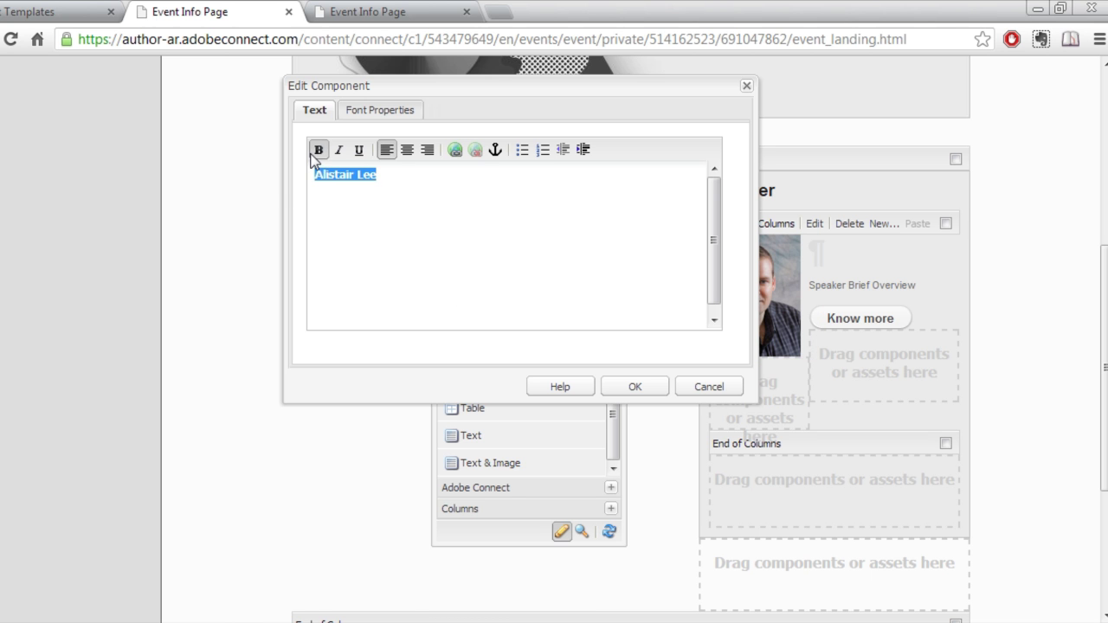
pyautogui.click(405, 113)
pyautogui.click(458, 218)
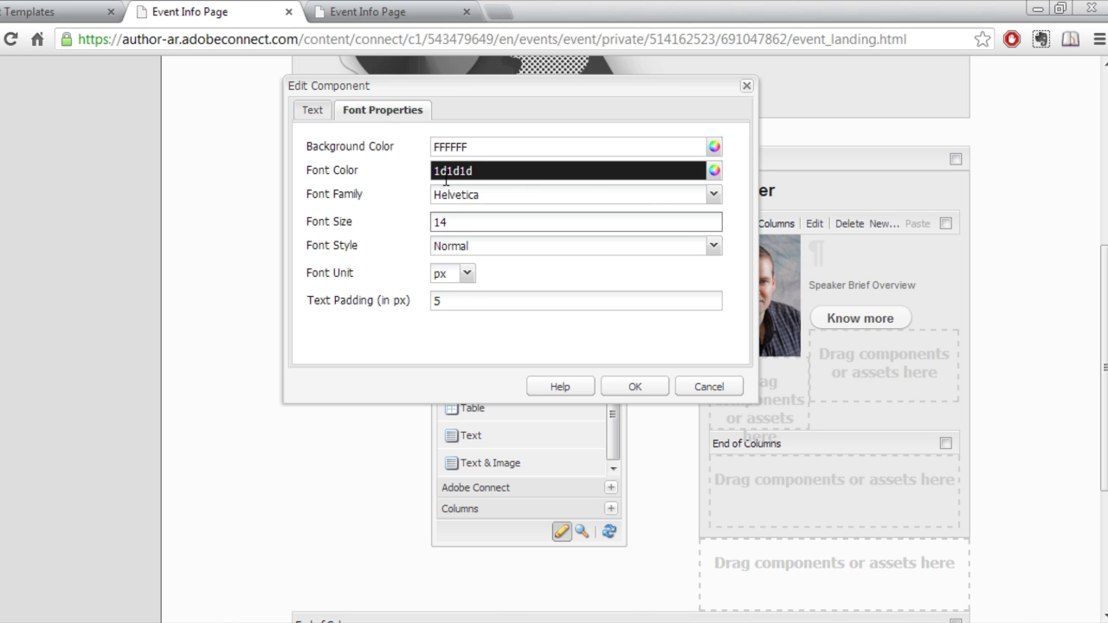
pyautogui.click(481, 145)
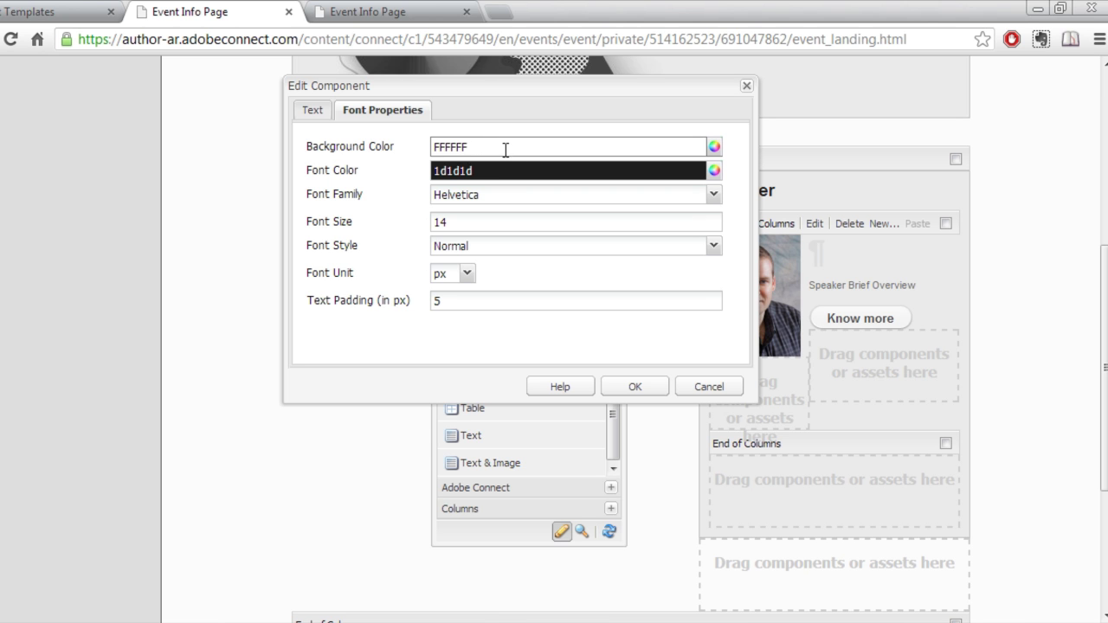
pyautogui.moveTo(505, 149); pyautogui.dragTo(396, 147)
pyautogui.press('BackSpace')
pyautogui.click(637, 385)
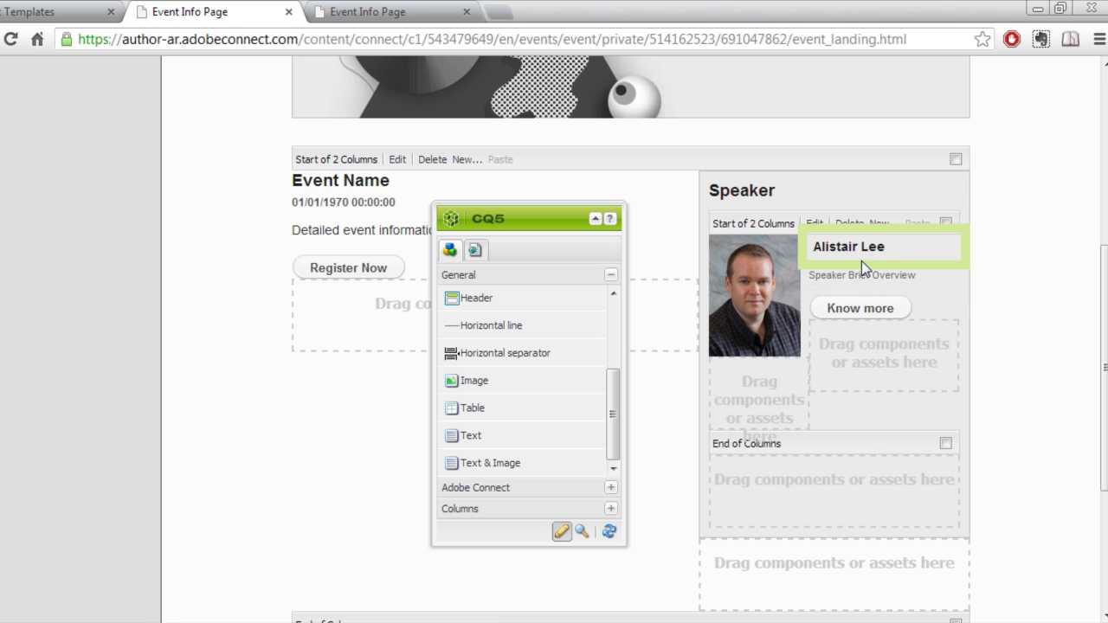
pyautogui.doubleClick(876, 279)
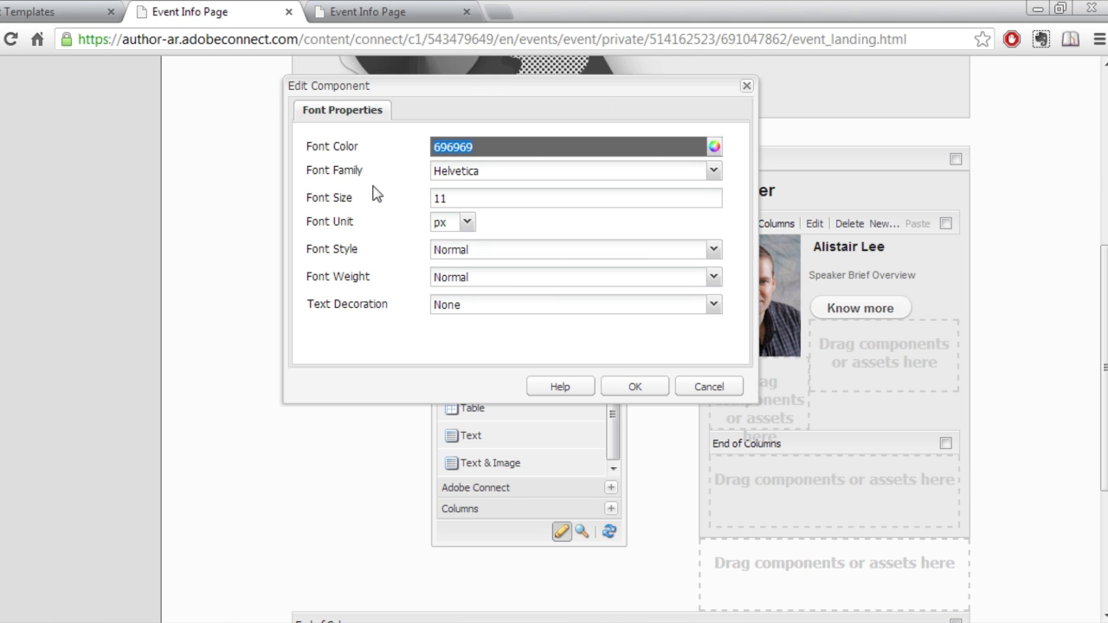
pyautogui.click(635, 387)
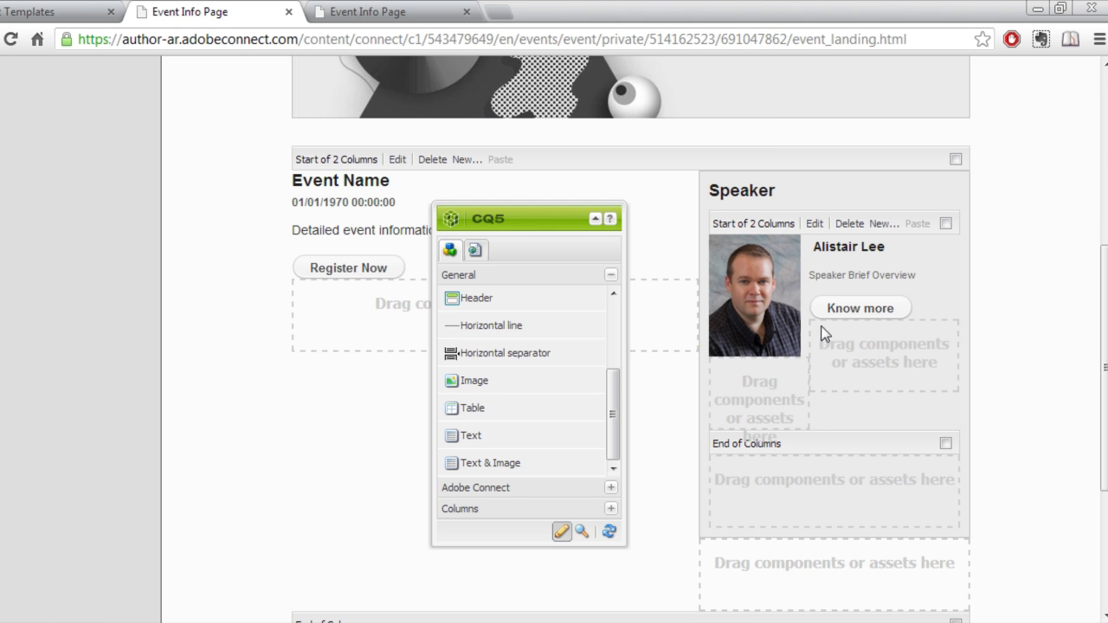
# Remove the Speaker Brief Overview block and add an empty Text component under the speaker's name.
pyautogui.doubleClick(856, 275)
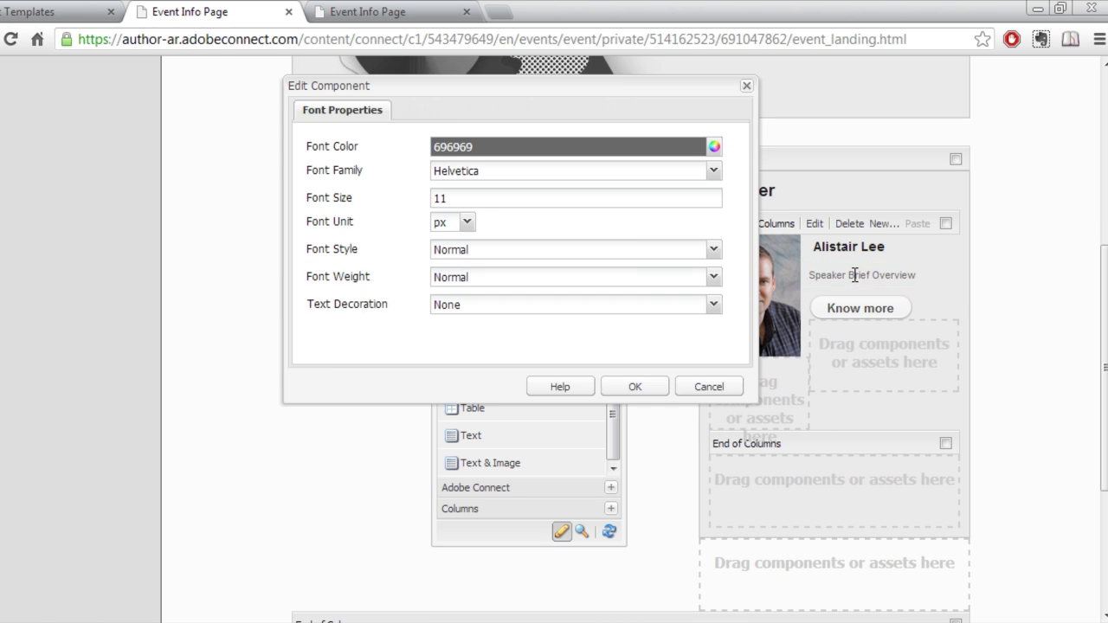
pyautogui.click(701, 387)
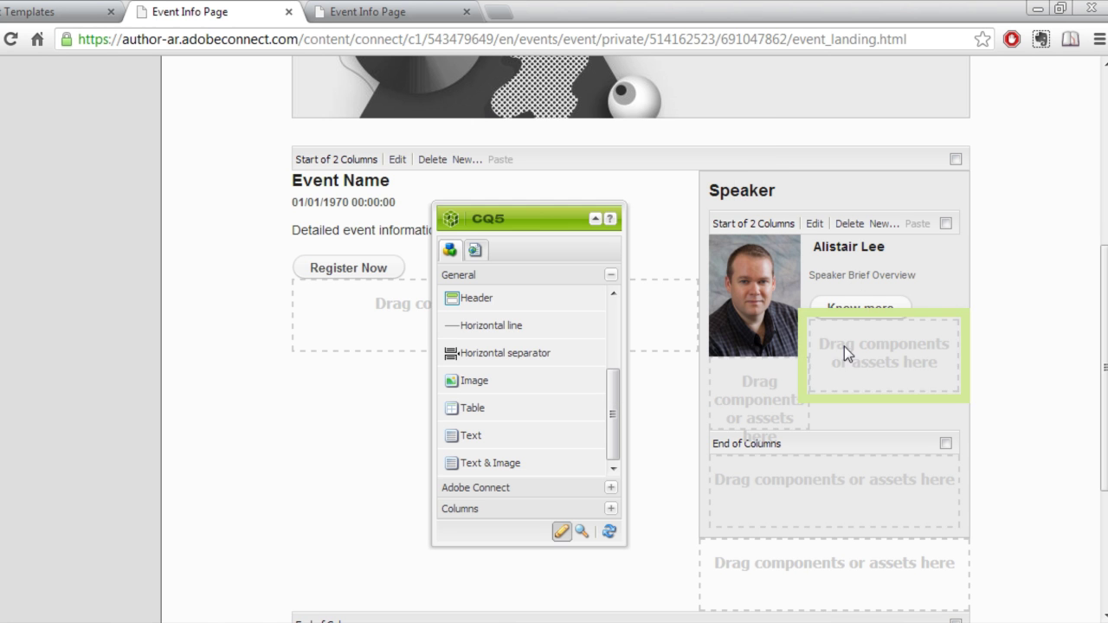
pyautogui.click(868, 276)
pyautogui.press('Delete')
pyautogui.click(510, 334)
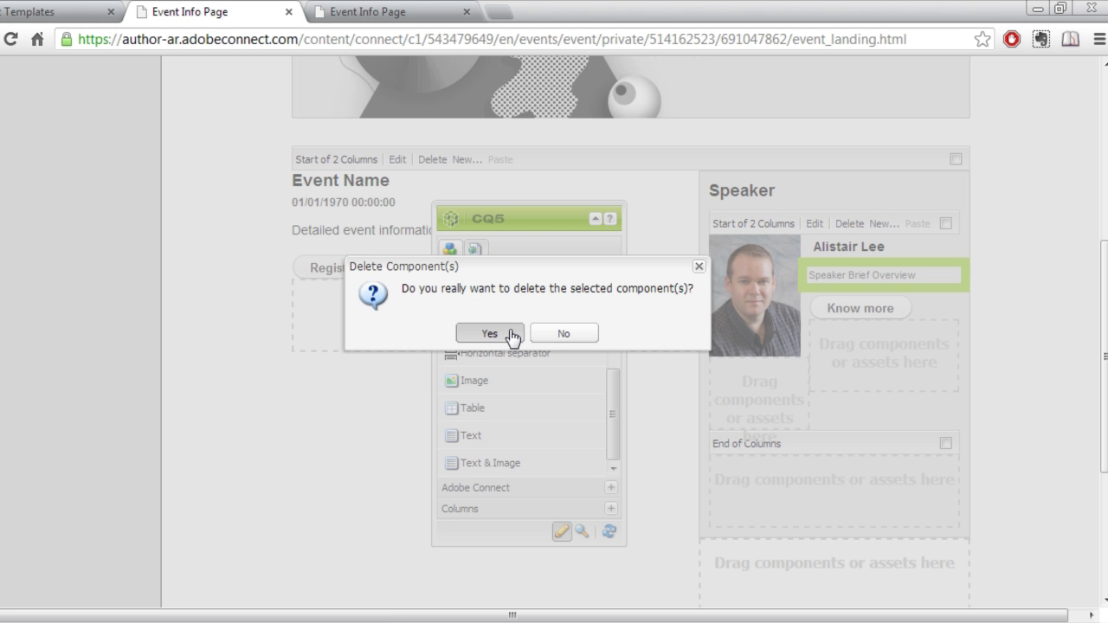
pyautogui.moveTo(459, 441); pyautogui.dragTo(841, 265)
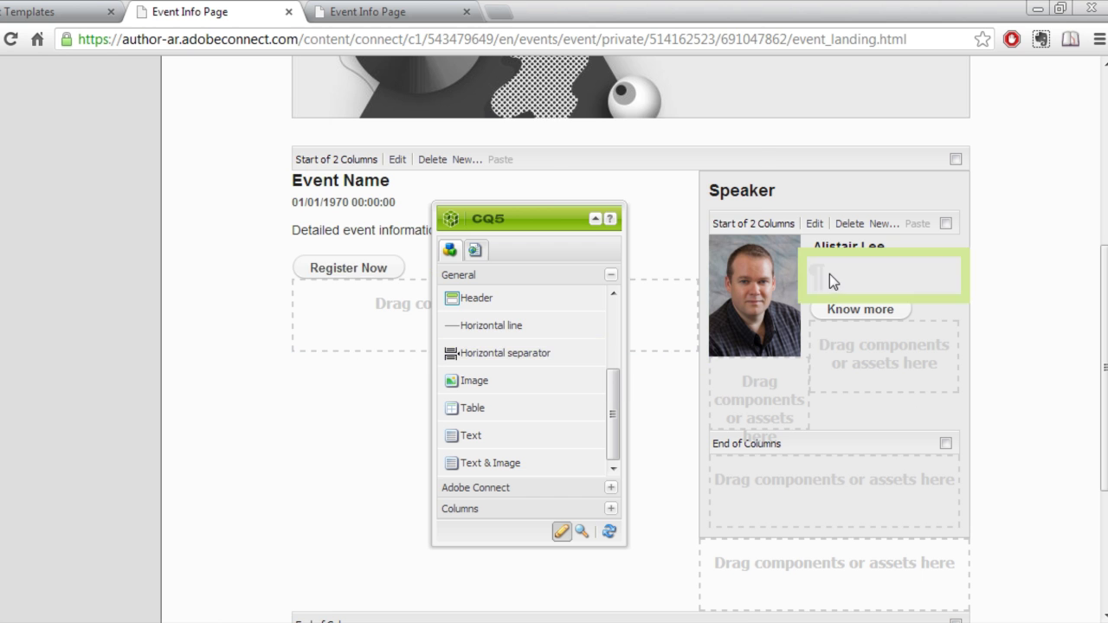
# Fill the new block with lorem ipsum bio text at 11 px, background colour cleared.
pyautogui.doubleClick(831, 274)
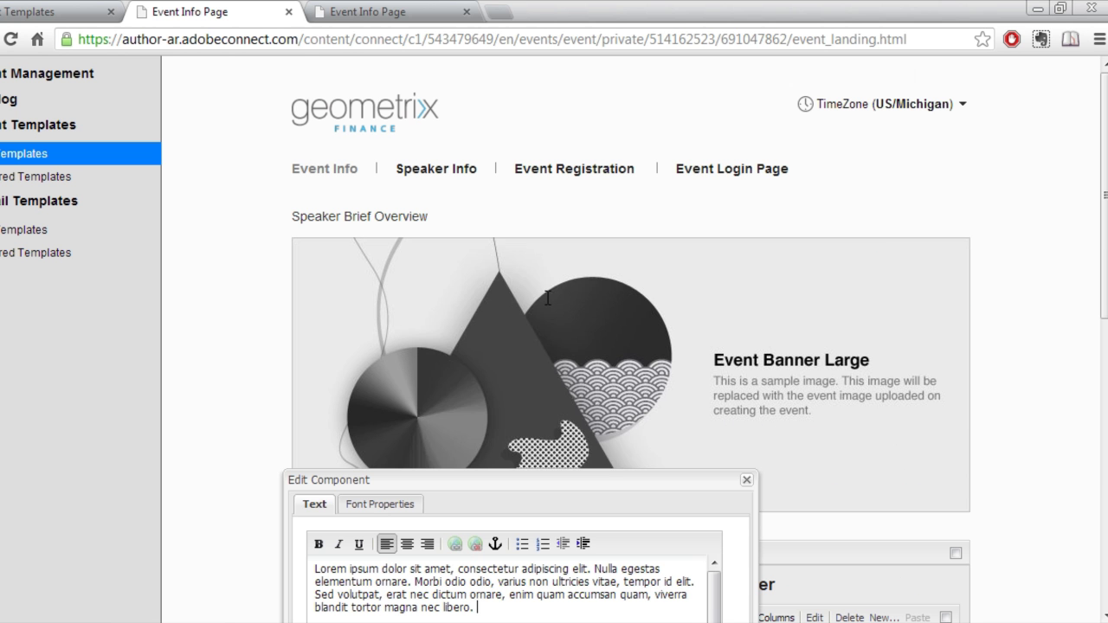
pyautogui.moveTo(624, 482); pyautogui.dragTo(633, 217)
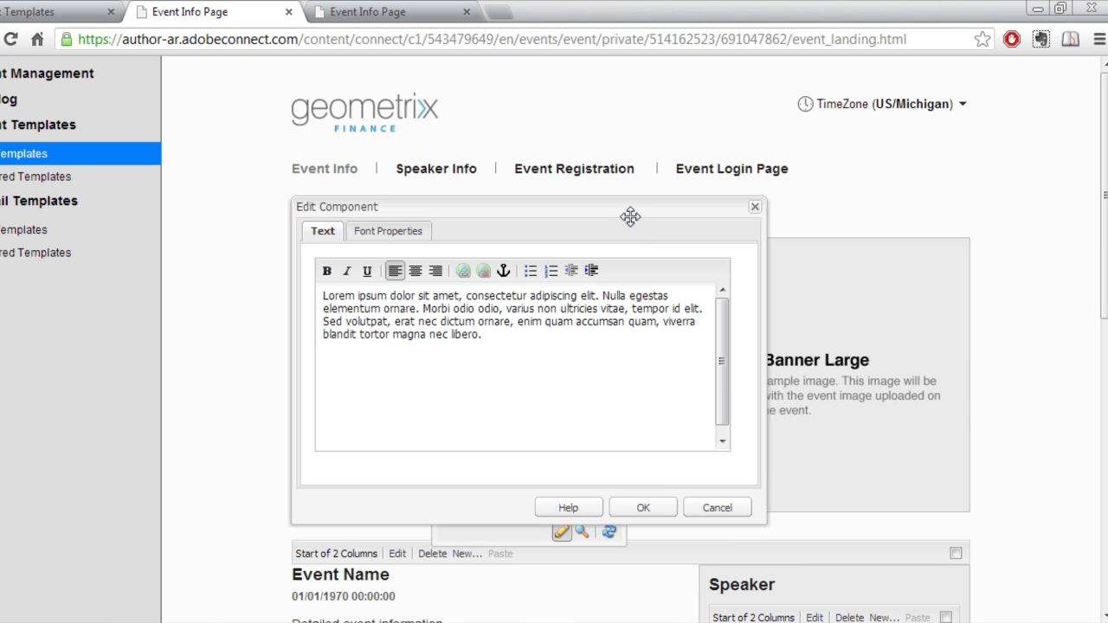
pyautogui.click(378, 231)
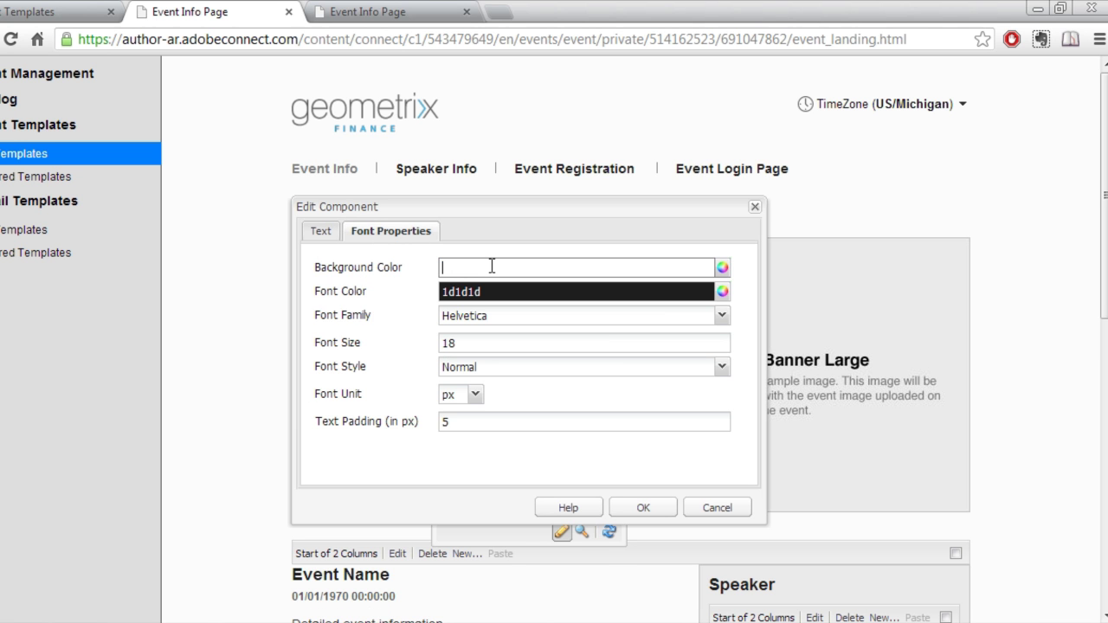
pyautogui.click(473, 343)
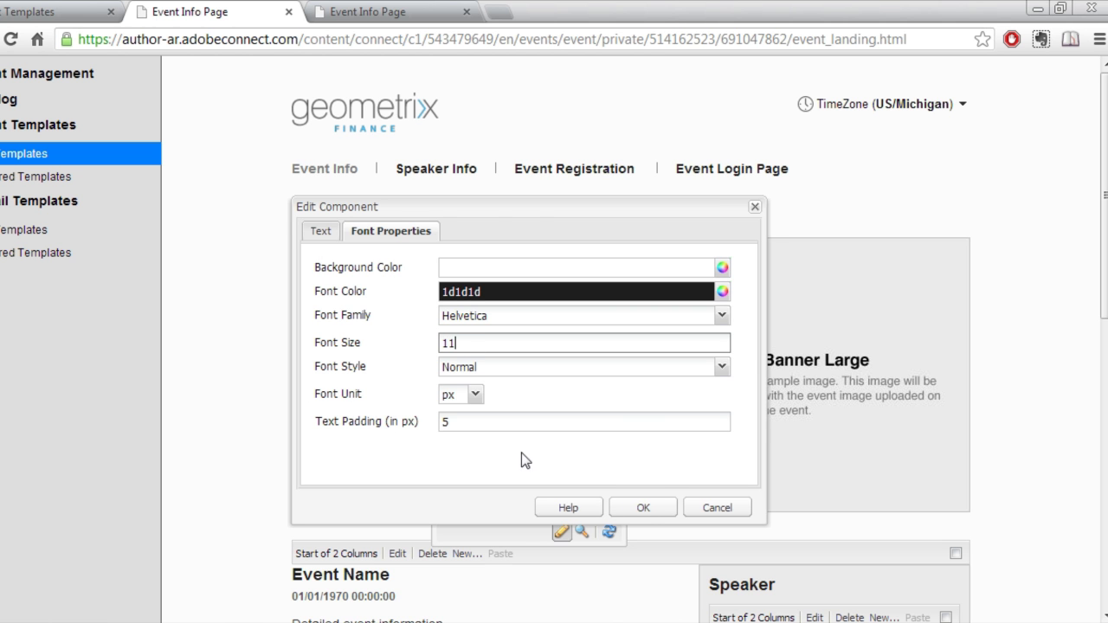
pyautogui.click(643, 508)
pyautogui.scroll(-3, 1061, 407)
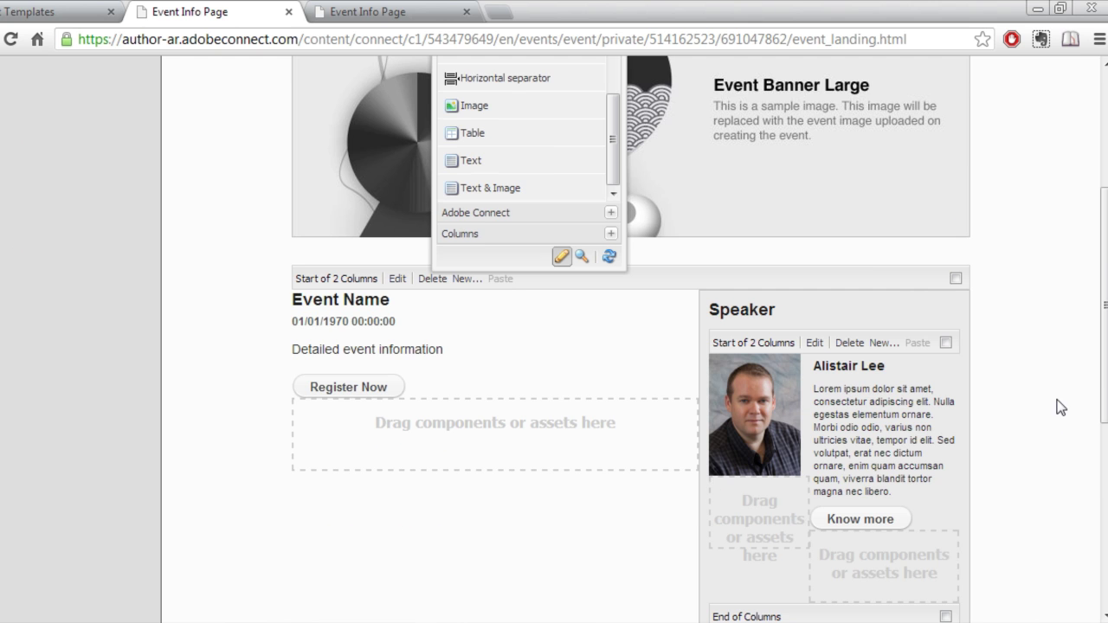
# Drop a 2 Columns component below End of Columns, under the first speaker's entry.
pyautogui.scroll(-2, 1060, 407)
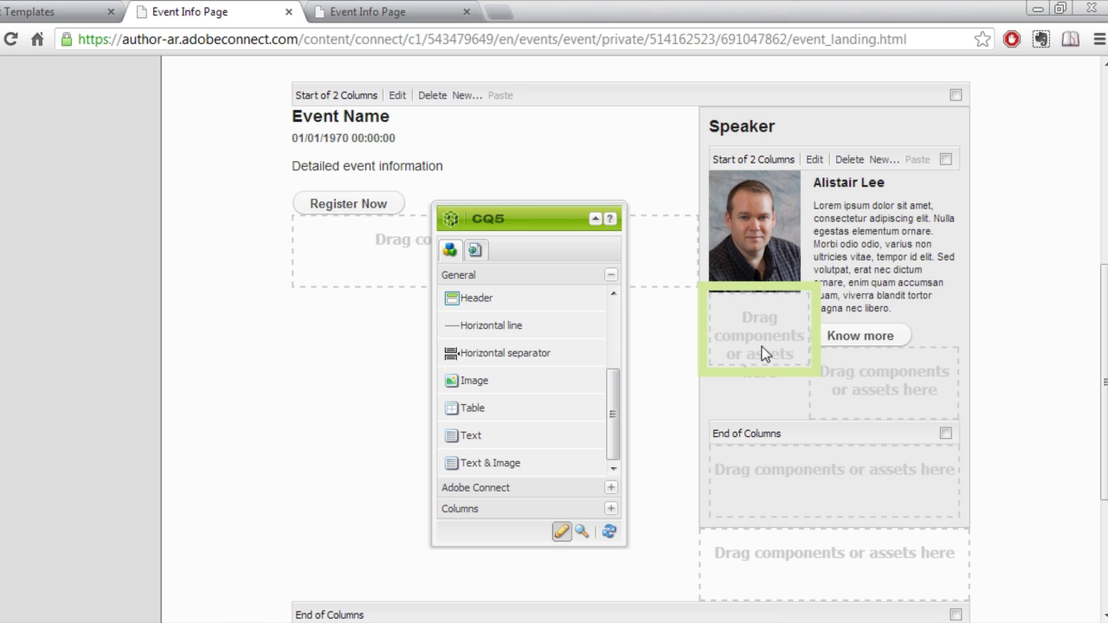
pyautogui.moveTo(616, 399); pyautogui.dragTo(621, 329)
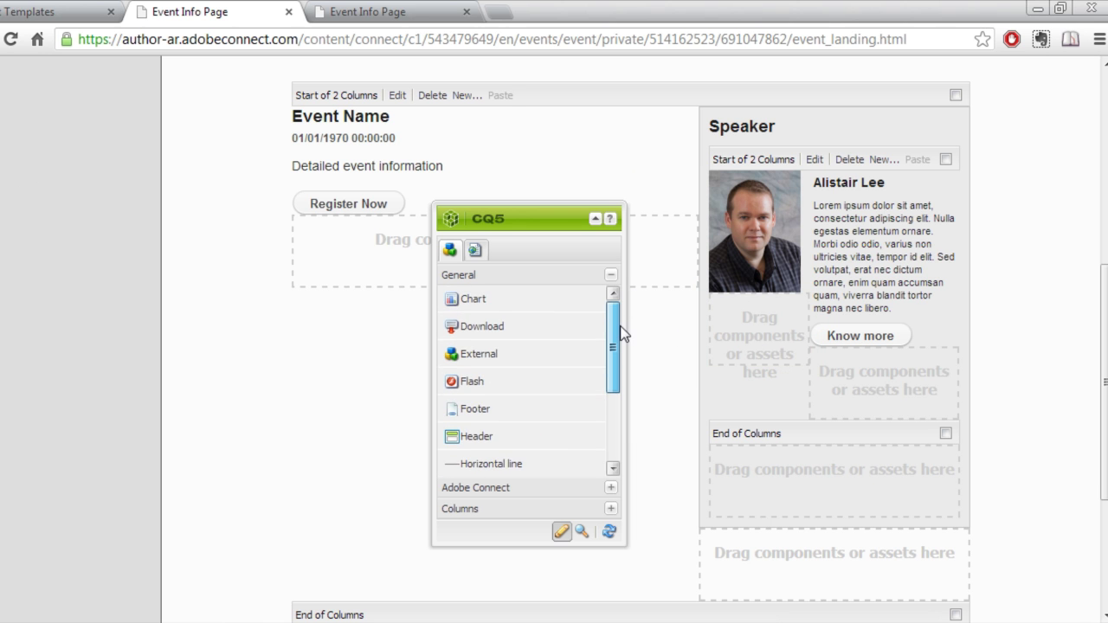
pyautogui.moveTo(614, 384); pyautogui.dragTo(614, 453)
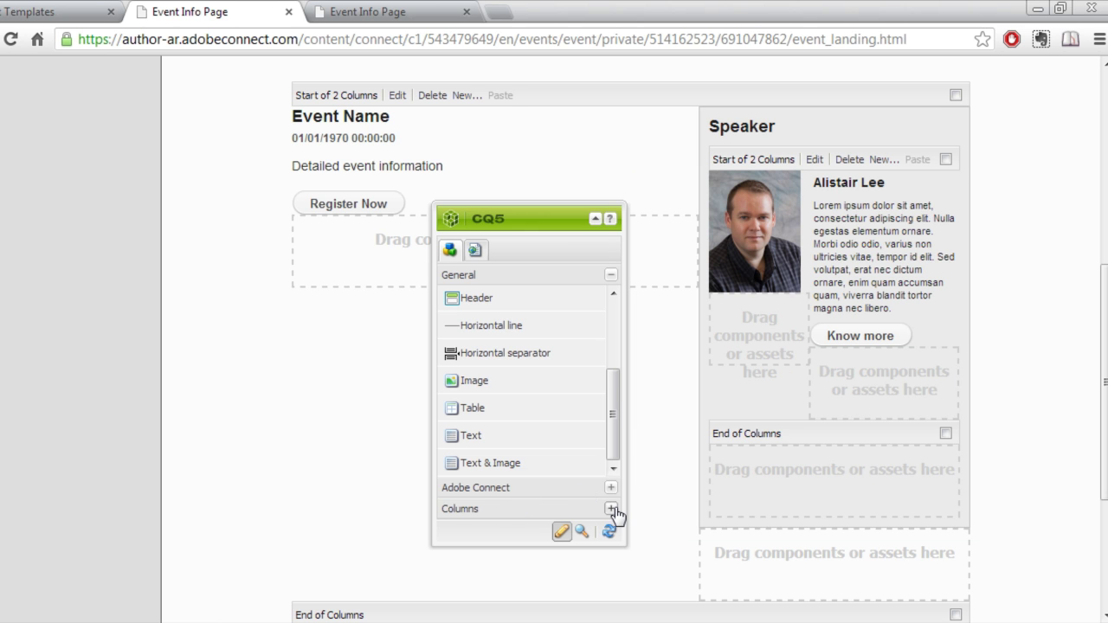
pyautogui.click(611, 509)
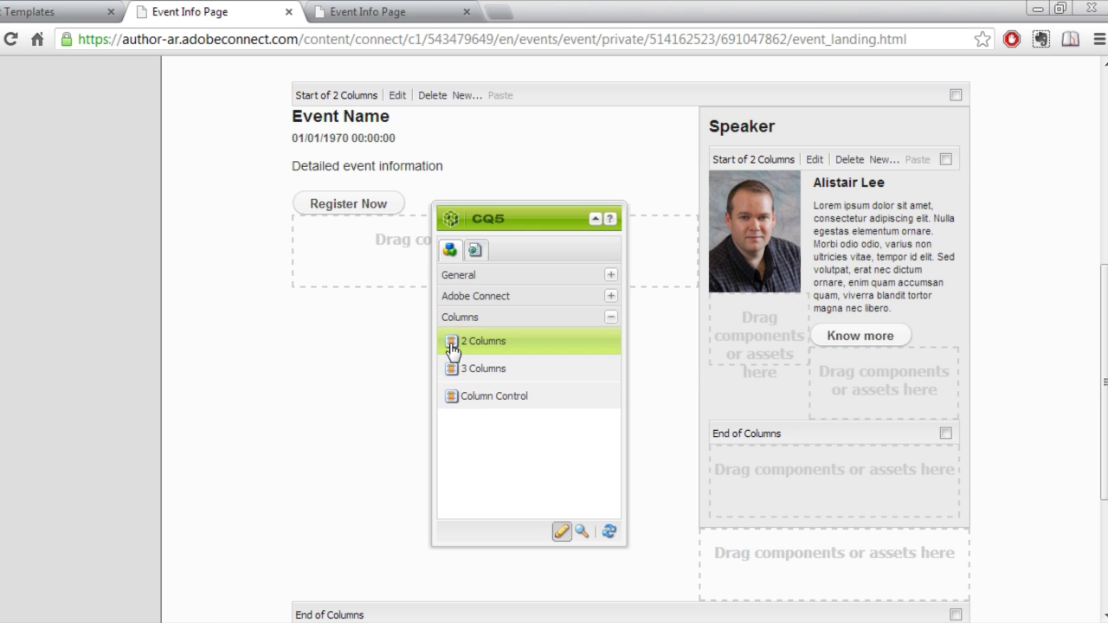
pyautogui.moveTo(451, 344); pyautogui.dragTo(777, 470)
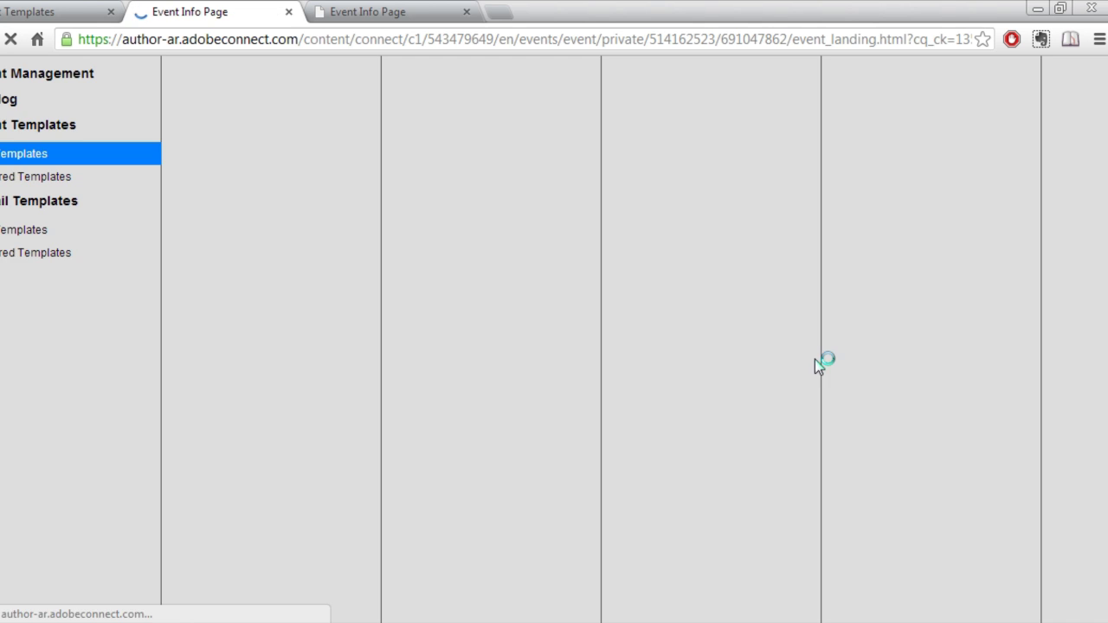
pyautogui.scroll(-5, 967, 482)
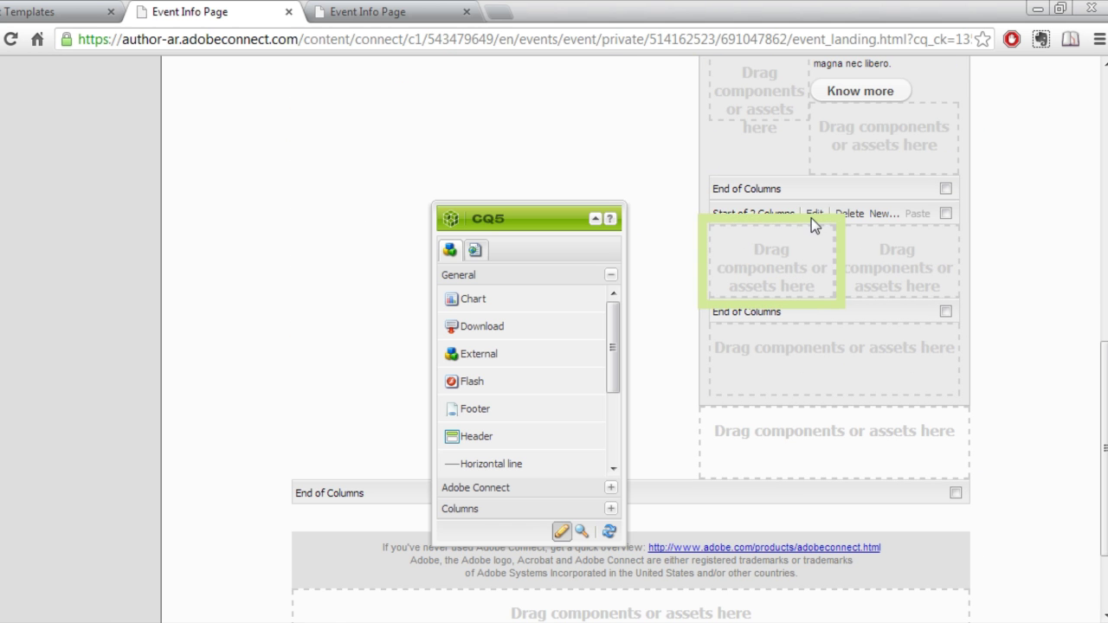
# Switch the new column block in the Speaker column to the 2 Columns (40%, 60%) layout.
pyautogui.click(814, 214)
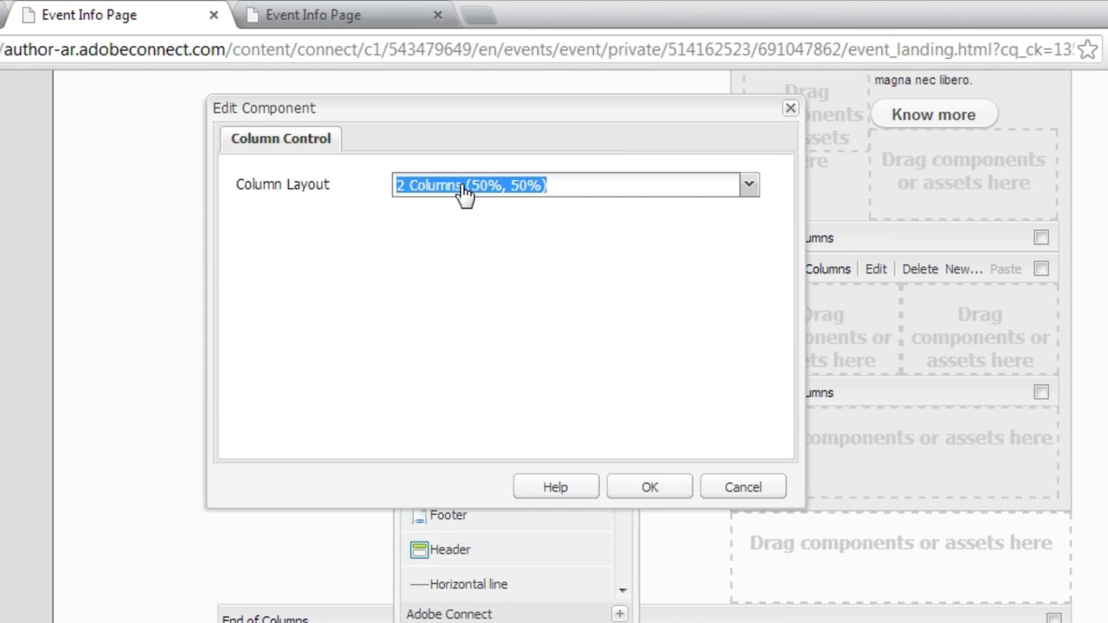
pyautogui.click(749, 189)
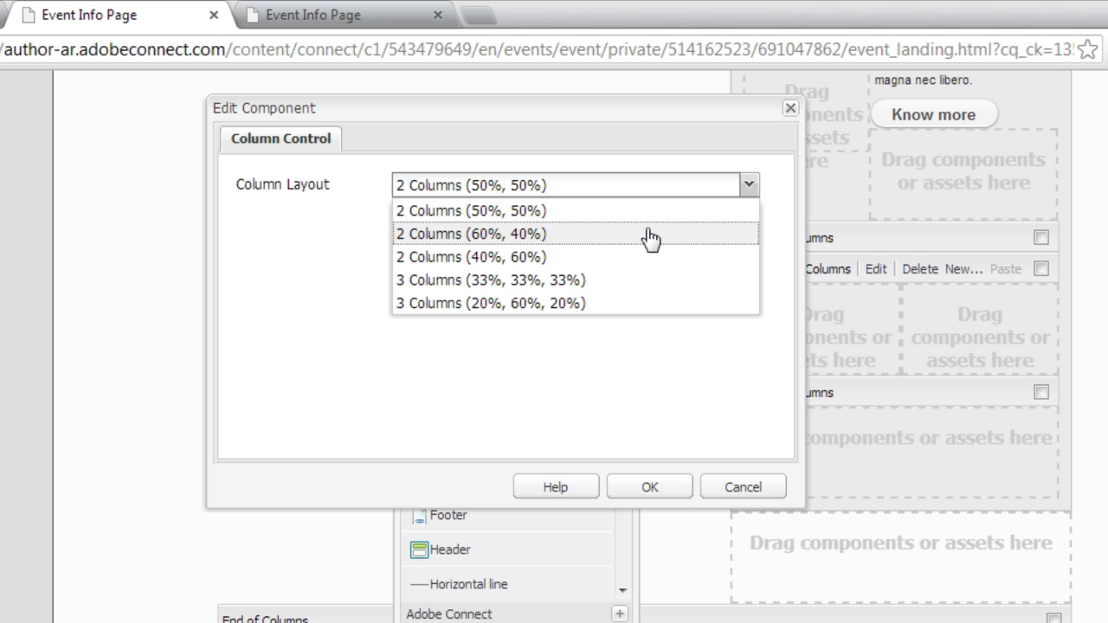
pyautogui.moveTo(651, 240); pyautogui.dragTo(415, 264)
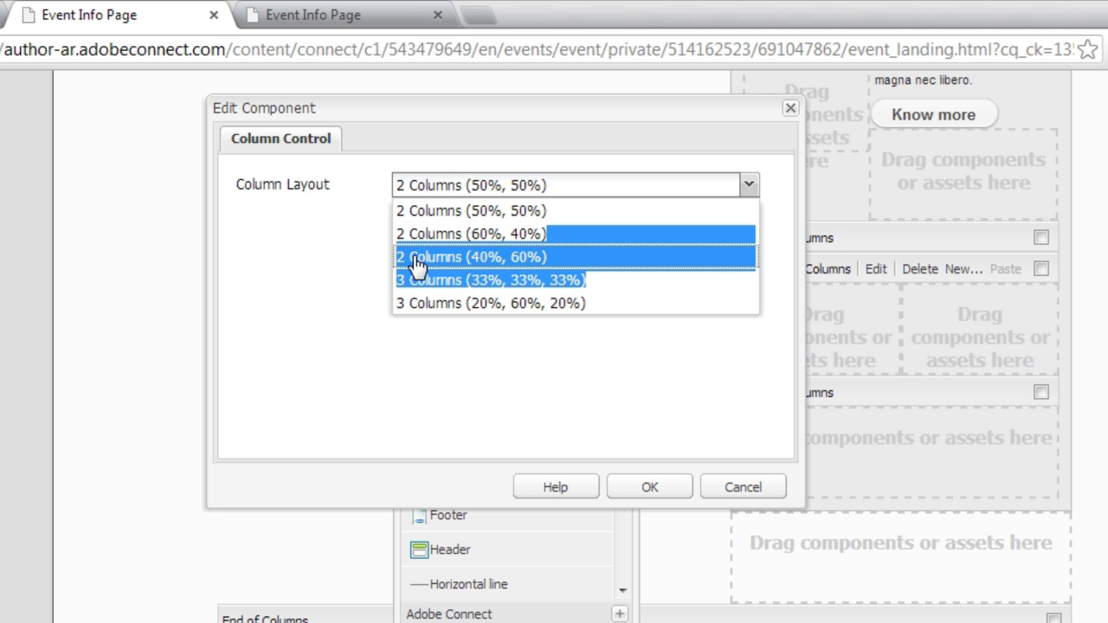
pyautogui.click(415, 264)
pyautogui.click(654, 489)
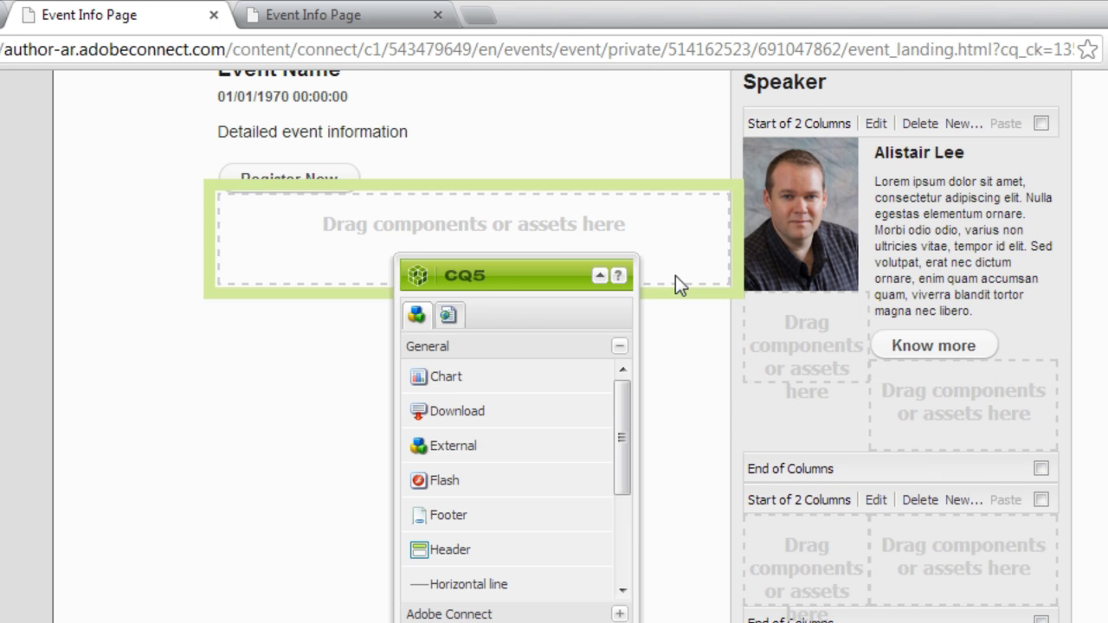
# Place an image component in the new block and upload the second speaker's headshot.
pyautogui.scroll(-1, 620, 469)
pyautogui.moveTo(620, 468); pyautogui.dragTo(621, 559)
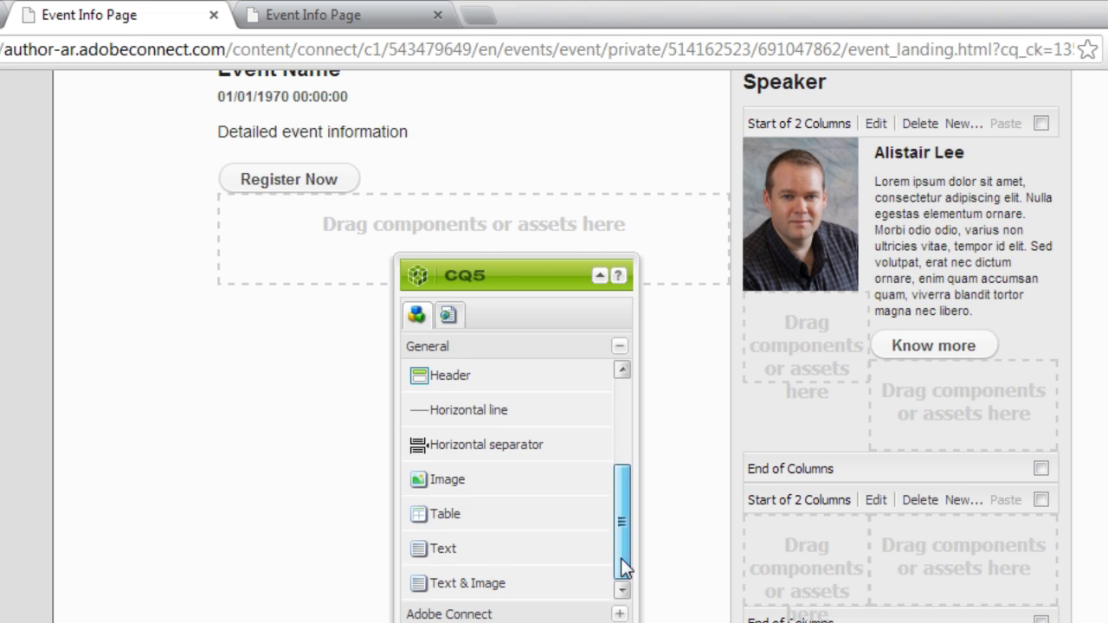
pyautogui.moveTo(431, 484); pyautogui.dragTo(793, 551)
pyautogui.doubleClick(786, 559)
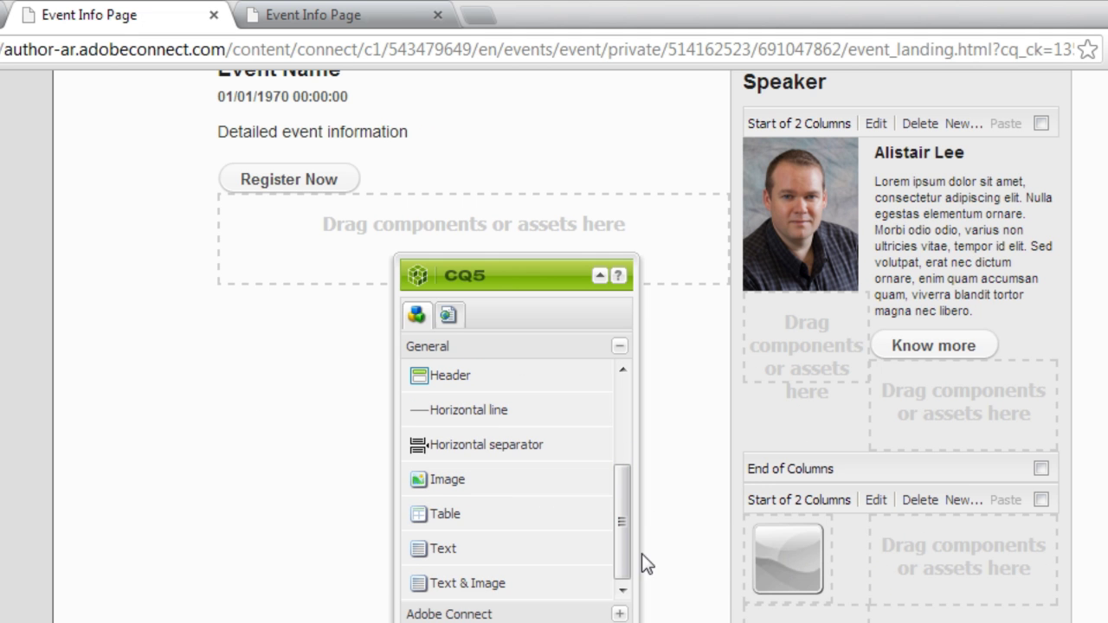
pyautogui.click(491, 326)
pyautogui.click(520, 229)
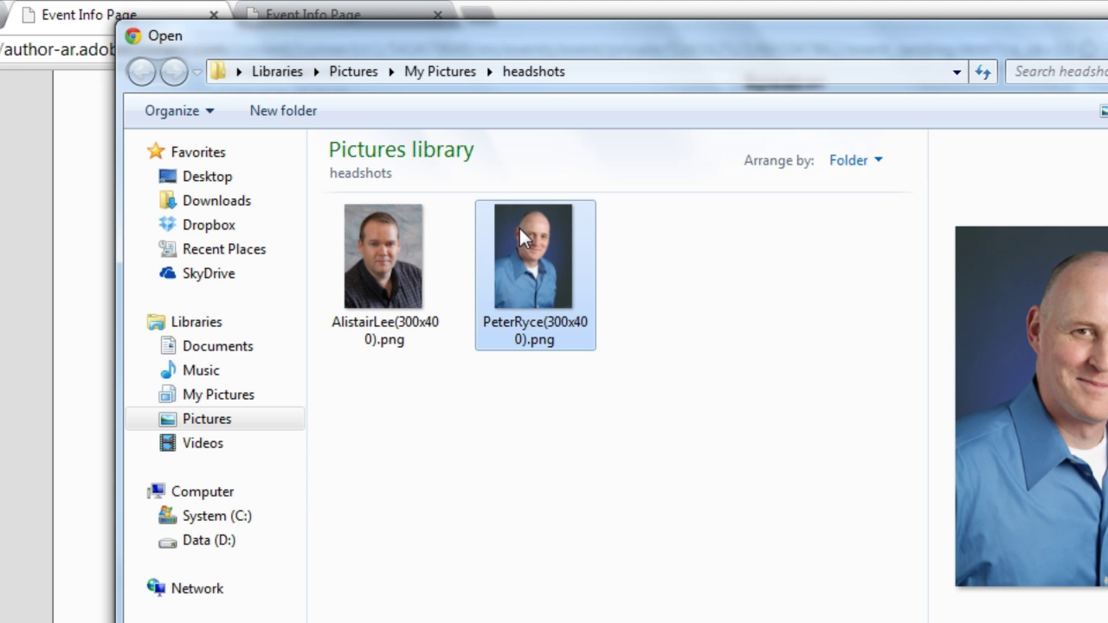
pyautogui.press('Return')
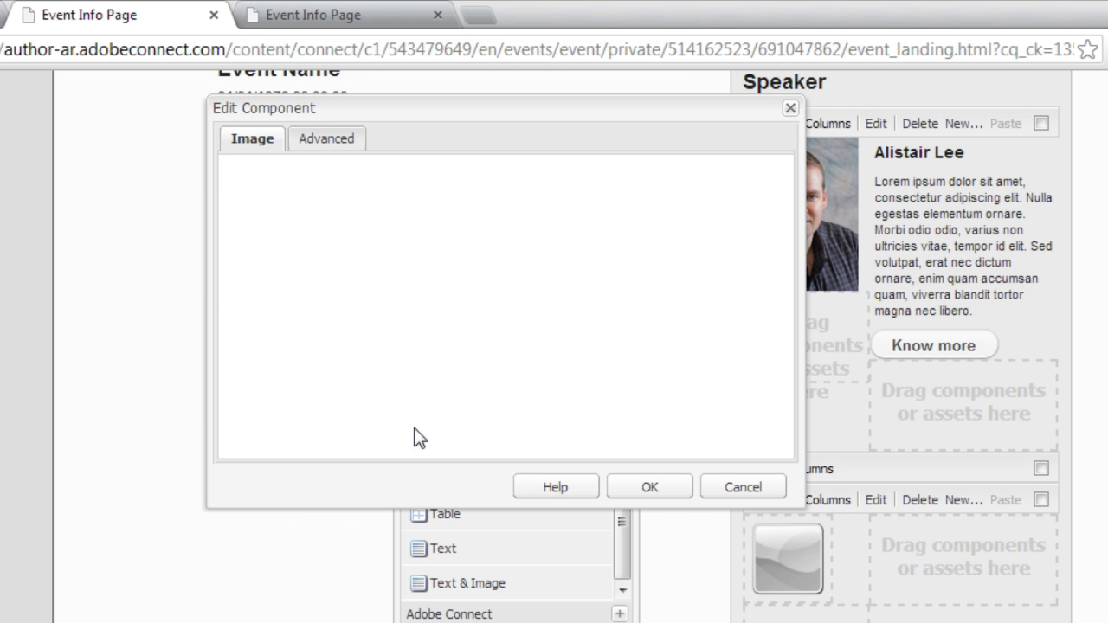
# Set the headshot width to 100 px and add a text block beside it.
pyautogui.click(328, 141)
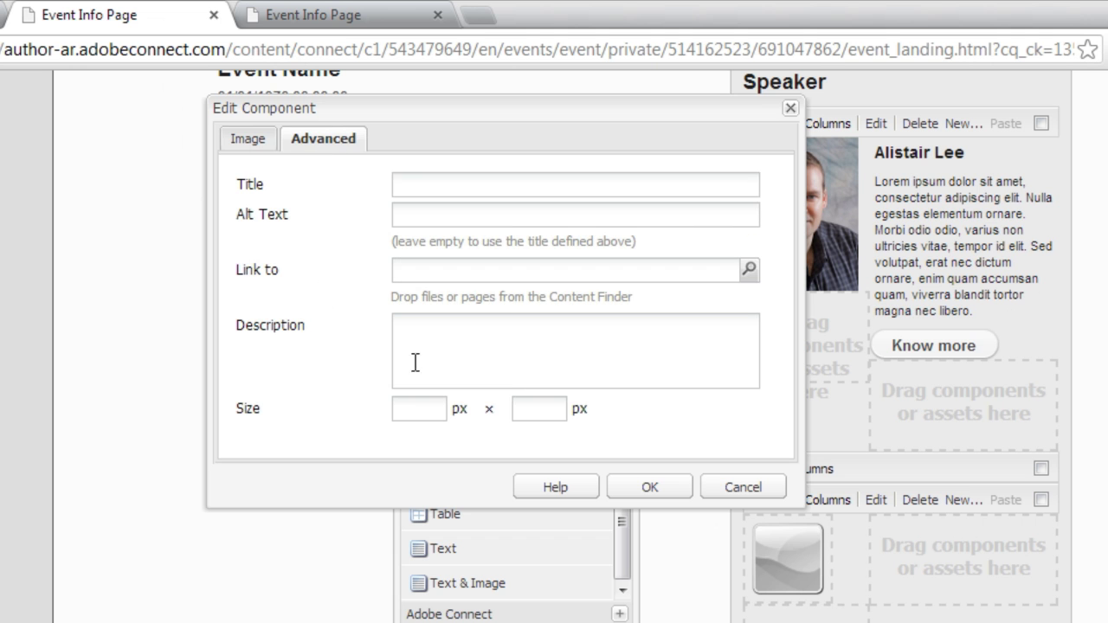
pyautogui.click(418, 405)
pyautogui.write('100')
pyautogui.click(649, 487)
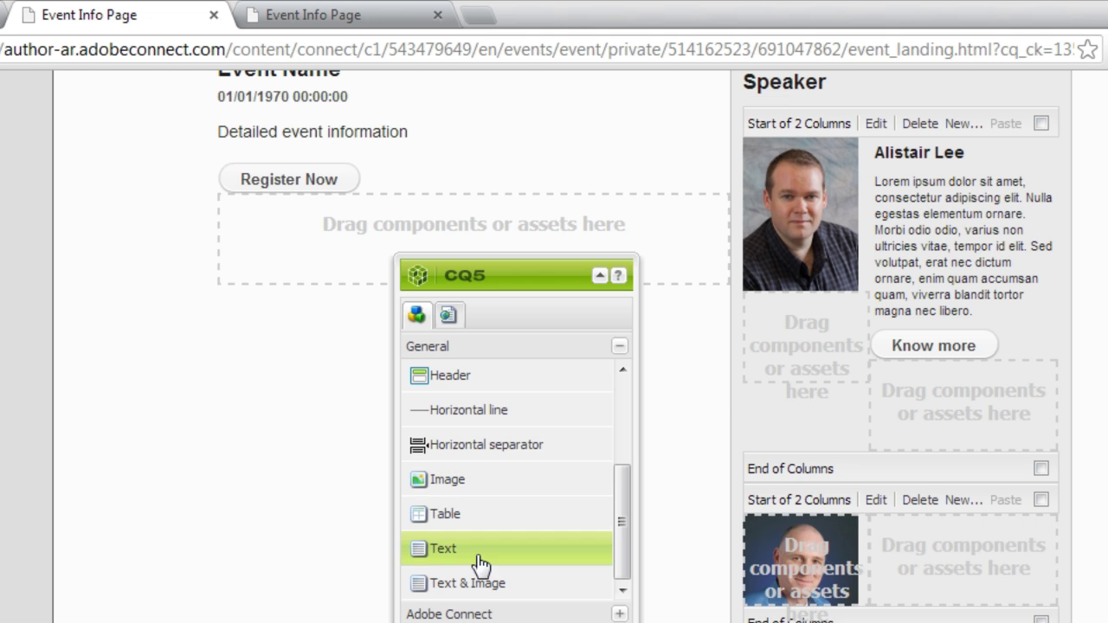
pyautogui.moveTo(436, 565); pyautogui.dragTo(879, 563)
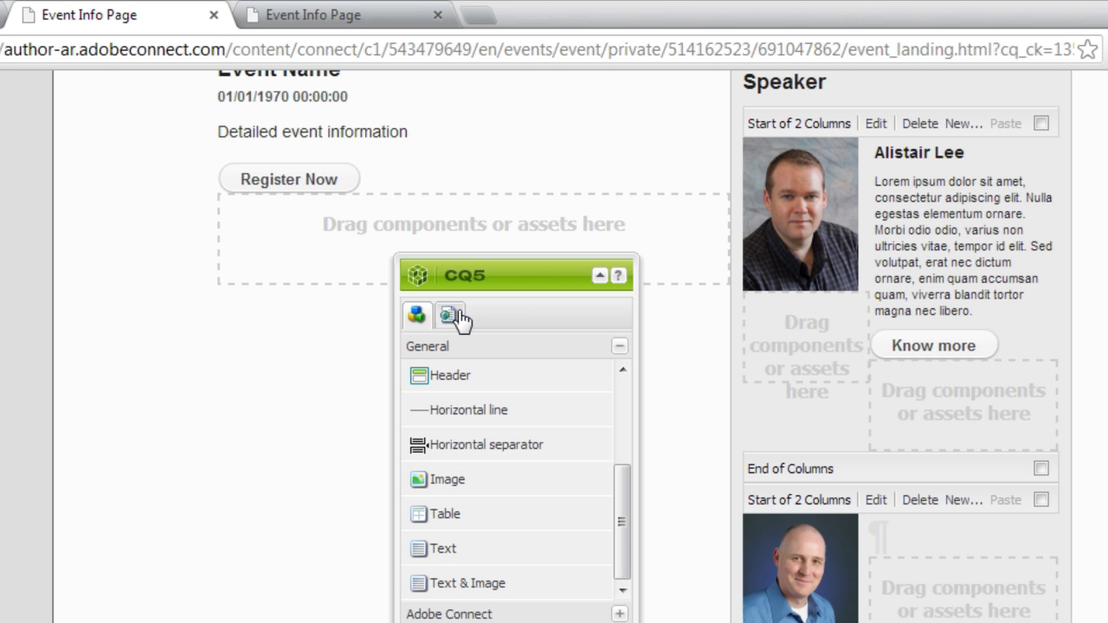
# Type the second speaker's name beside the headshot and make it bold.
pyautogui.doubleClick(919, 561)
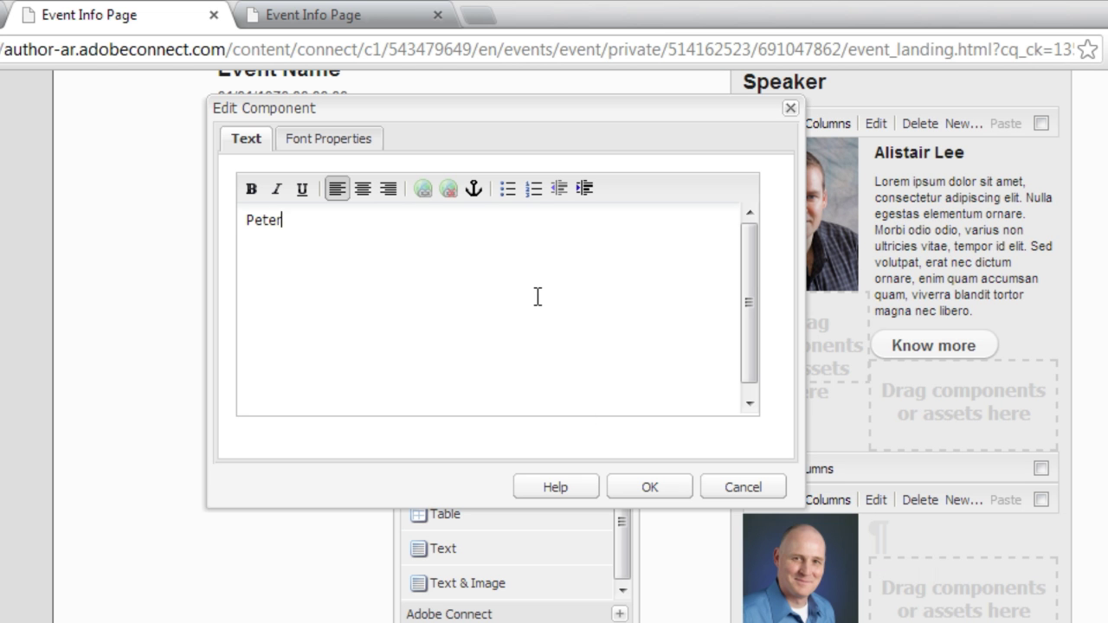
pyautogui.hotkey('ctrl', 'a')
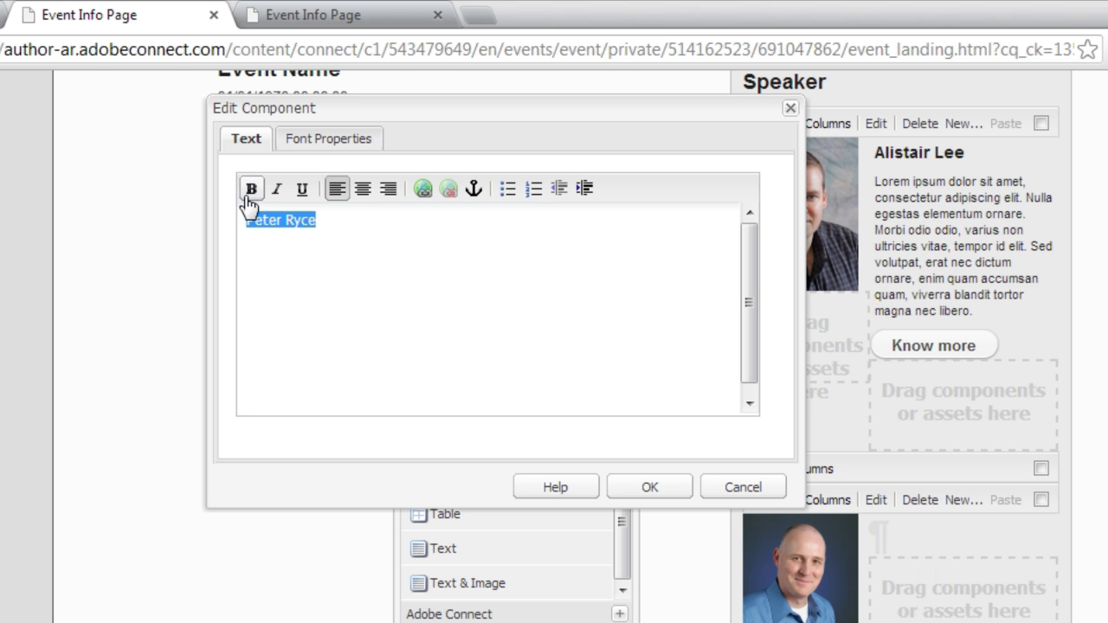
pyautogui.click(251, 189)
# Give the name font size 14 with no background colour, then add a text block below it.
pyautogui.click(337, 139)
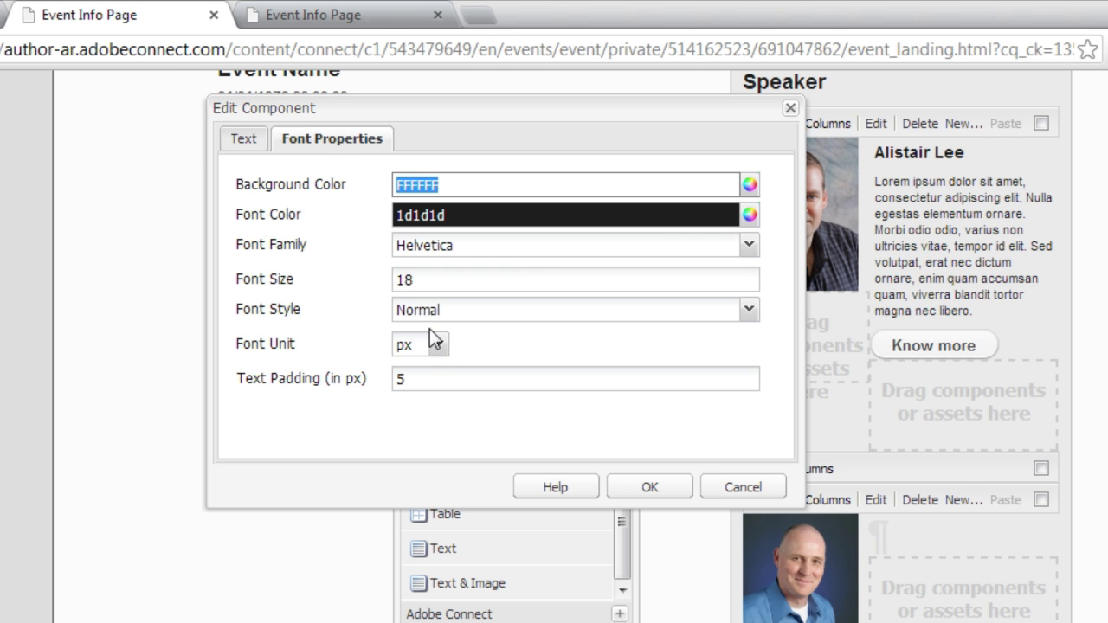
pyautogui.click(424, 272)
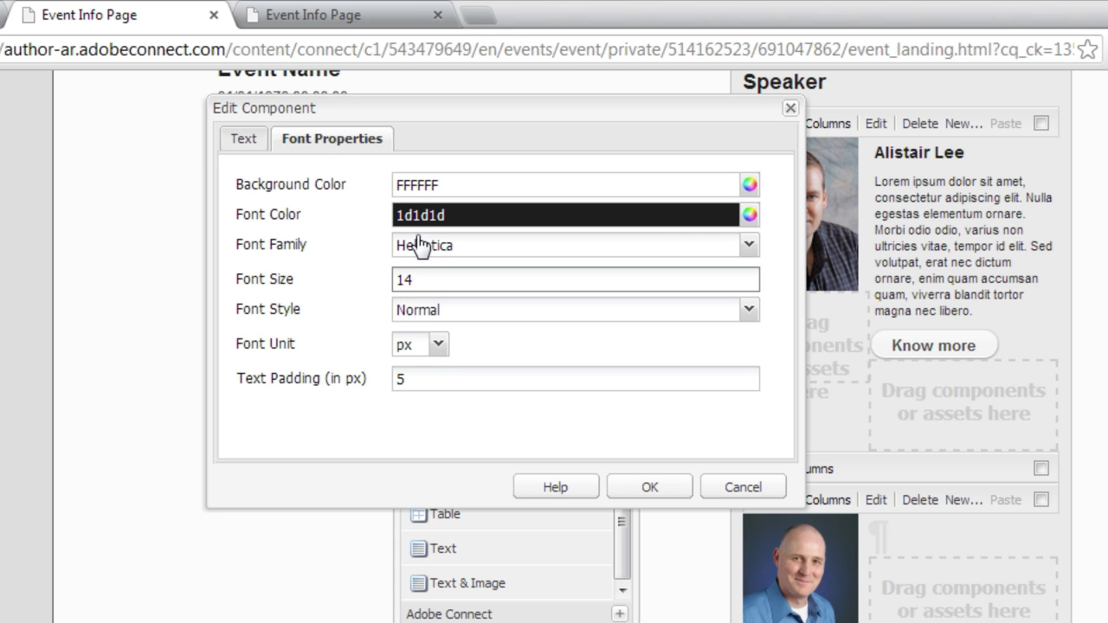
pyautogui.click(459, 182)
pyautogui.doubleClick(460, 182)
pyautogui.press('BackSpace')
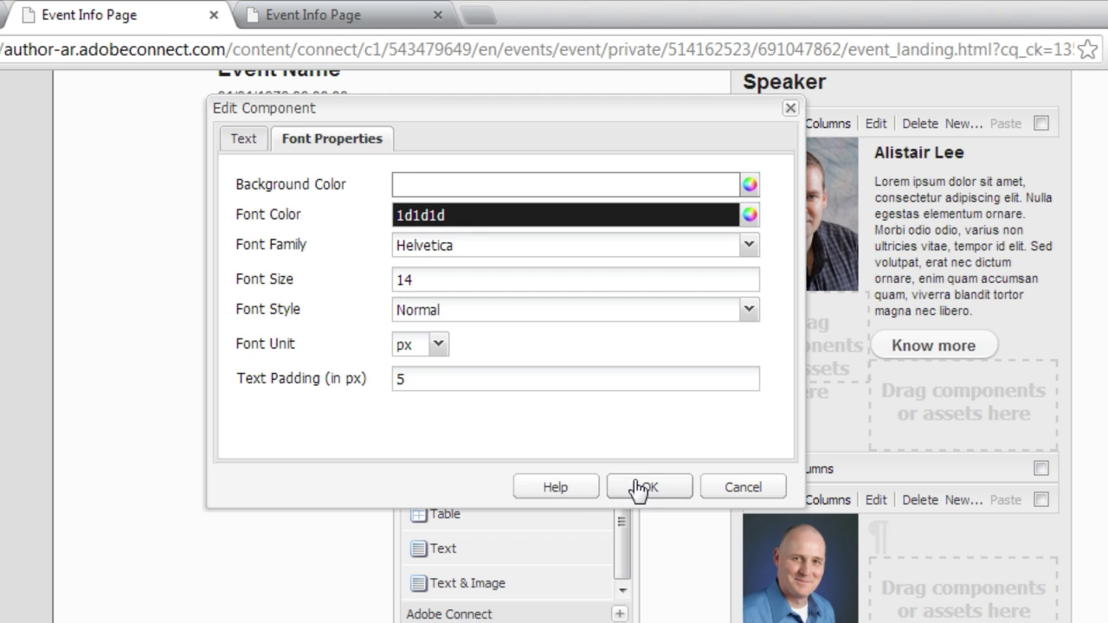
pyautogui.click(641, 487)
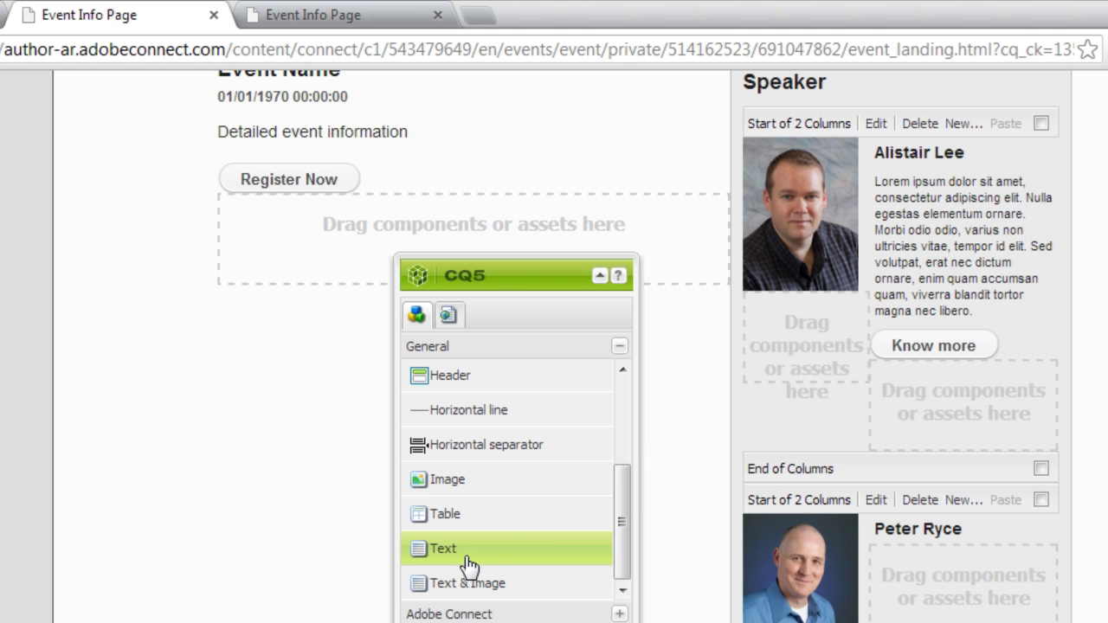
pyautogui.moveTo(460, 559); pyautogui.dragTo(944, 569)
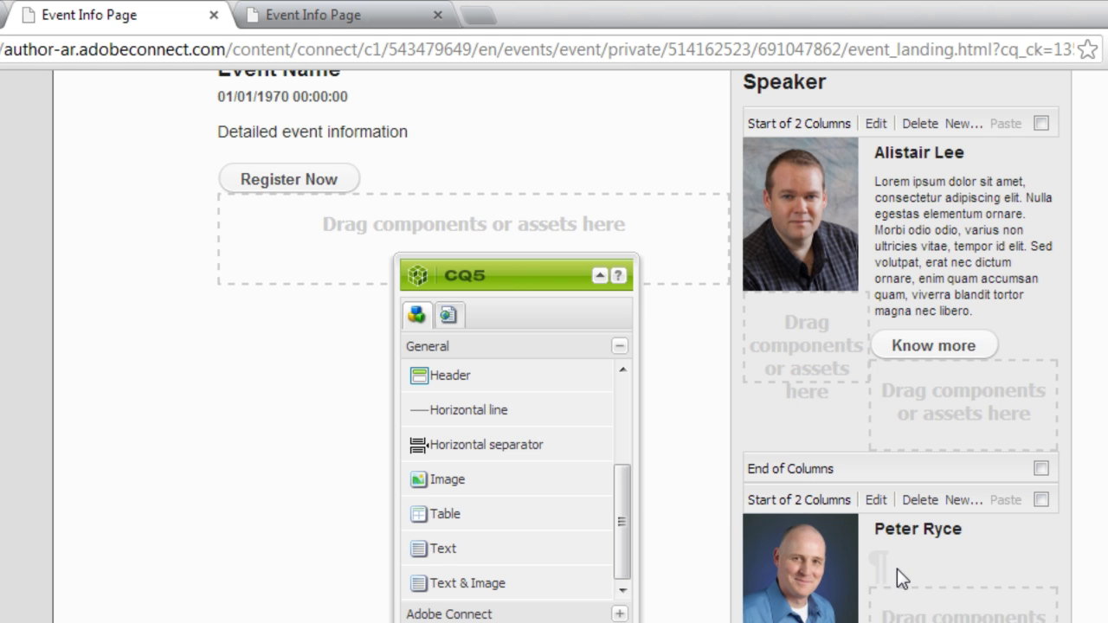
# Fill the new text block with the lorem ipsum bio at font size 11 with no background.
pyautogui.doubleClick(896, 569)
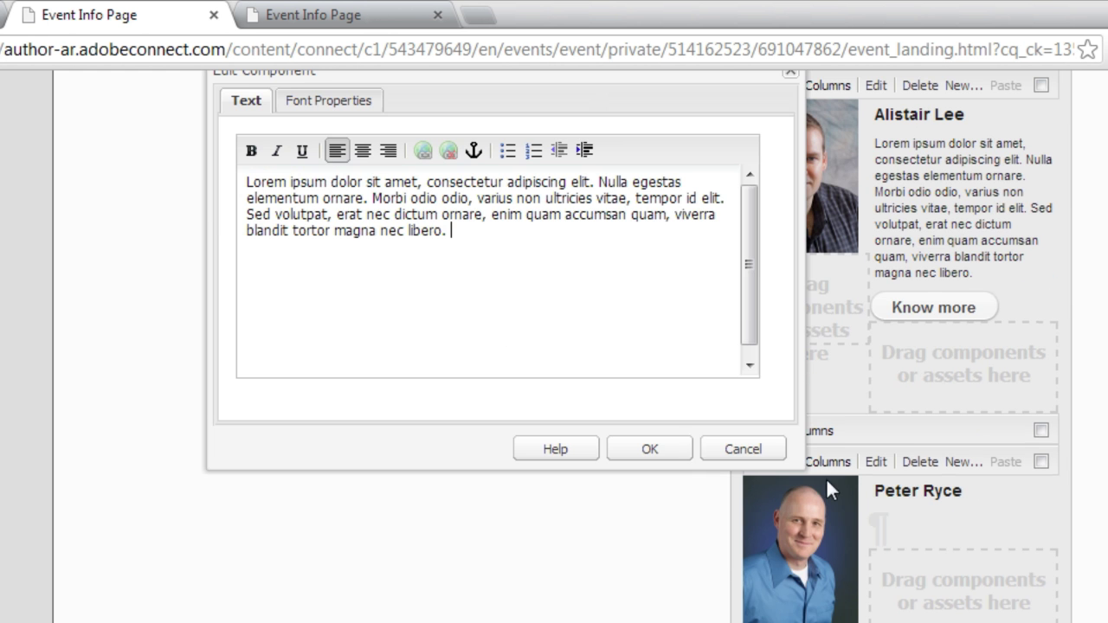
pyautogui.click(320, 102)
pyautogui.click(453, 149)
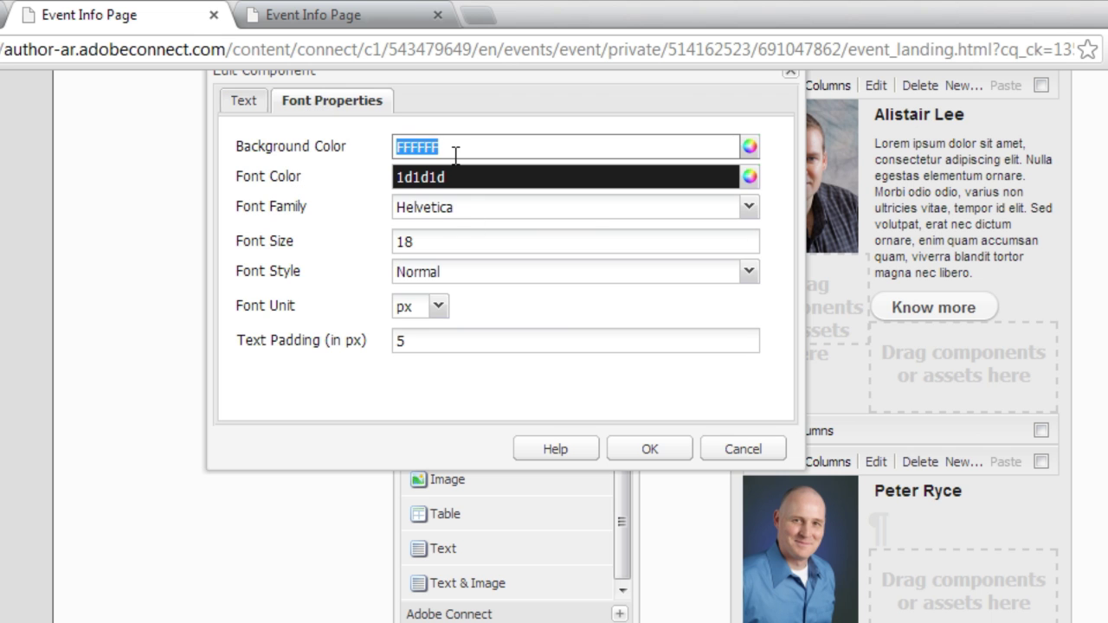
pyautogui.click(455, 150)
pyautogui.doubleClick(455, 150)
pyautogui.press('BackSpace')
pyautogui.click(462, 242)
pyautogui.write('11')
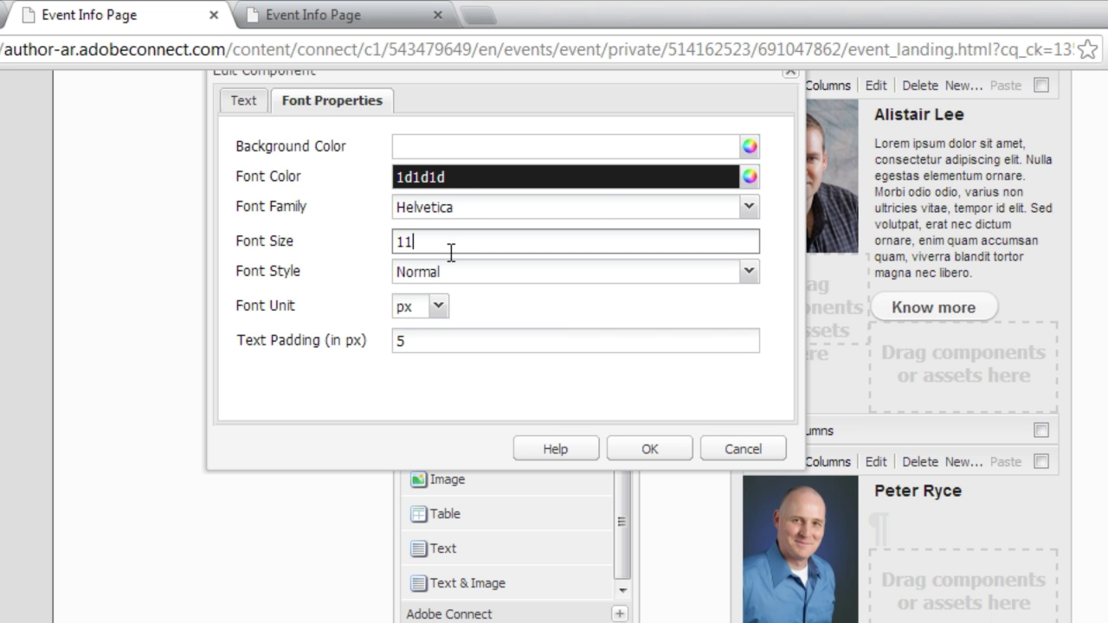
pyautogui.press('Tab')
pyautogui.click(670, 451)
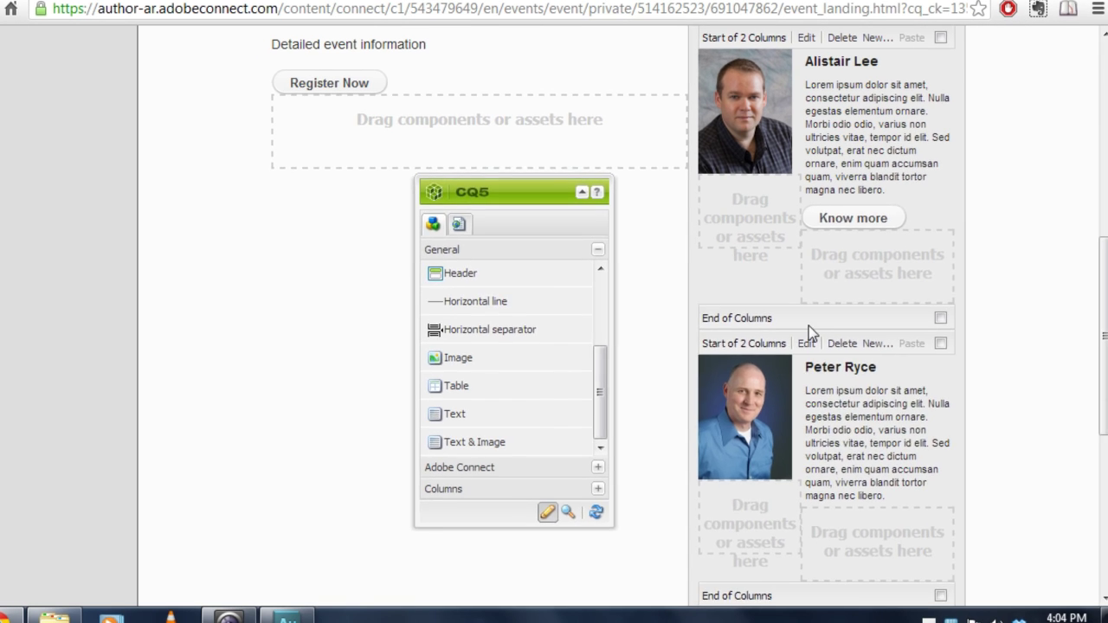
# Append an 's' to the sidebar's Speaker heading so it reads Speakers.
pyautogui.scroll(1, 812, 319)
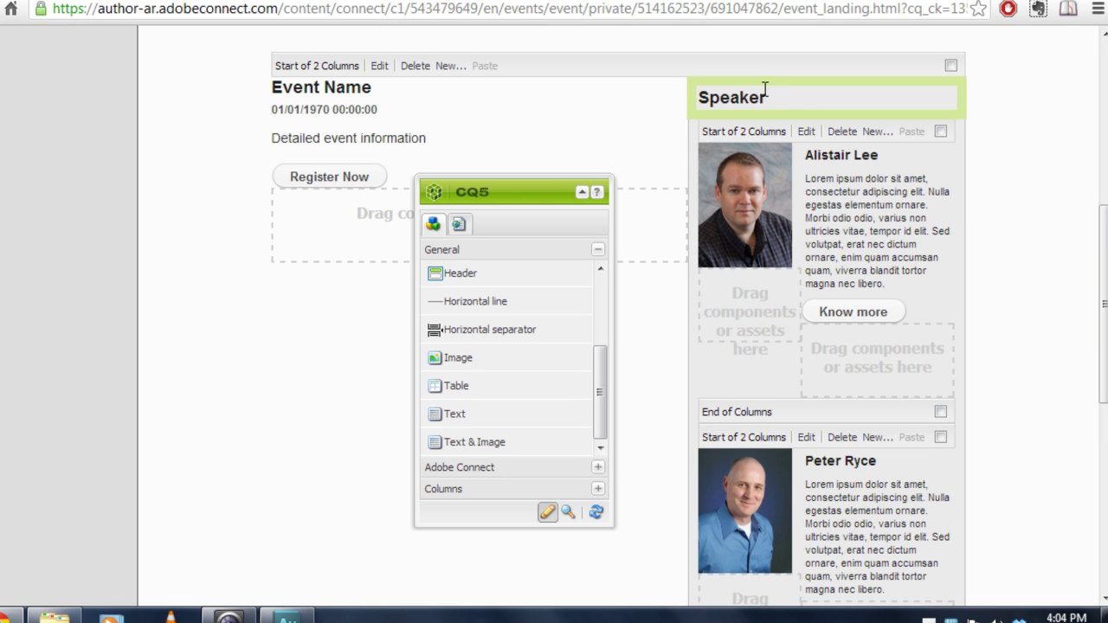
pyautogui.doubleClick(785, 97)
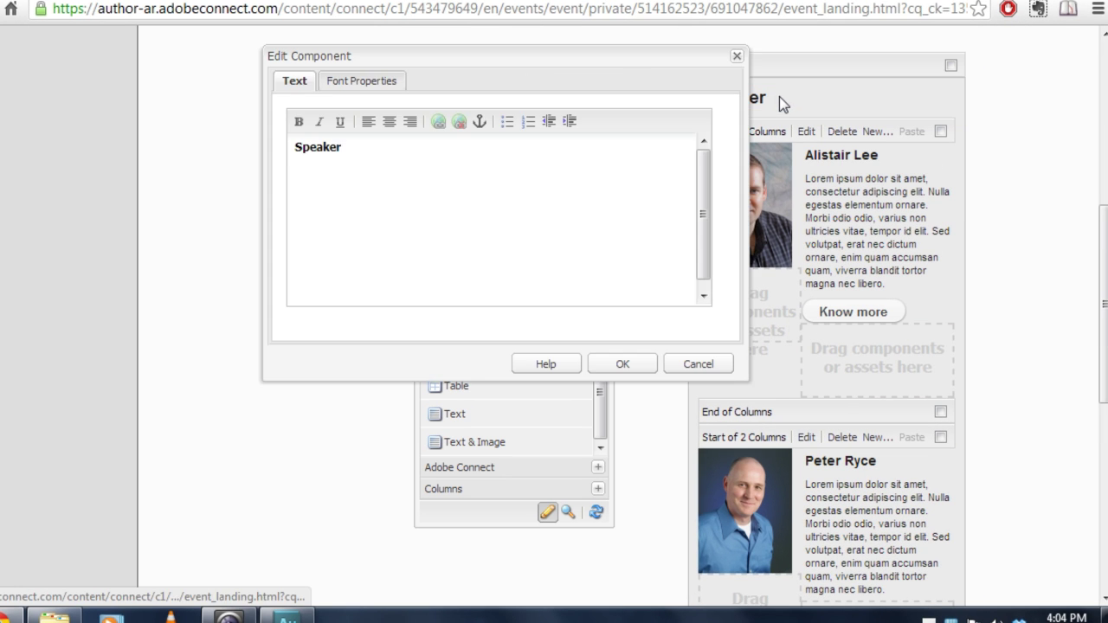
pyautogui.click(568, 166)
pyautogui.write('s')
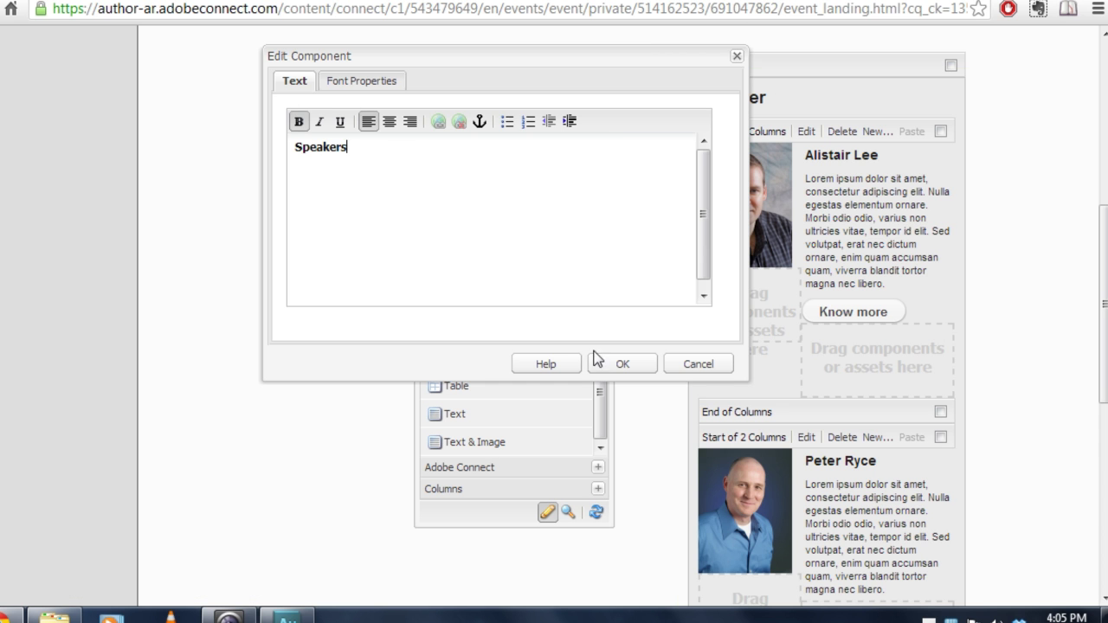
pyautogui.click(622, 364)
pyautogui.scroll(-1, 903, 409)
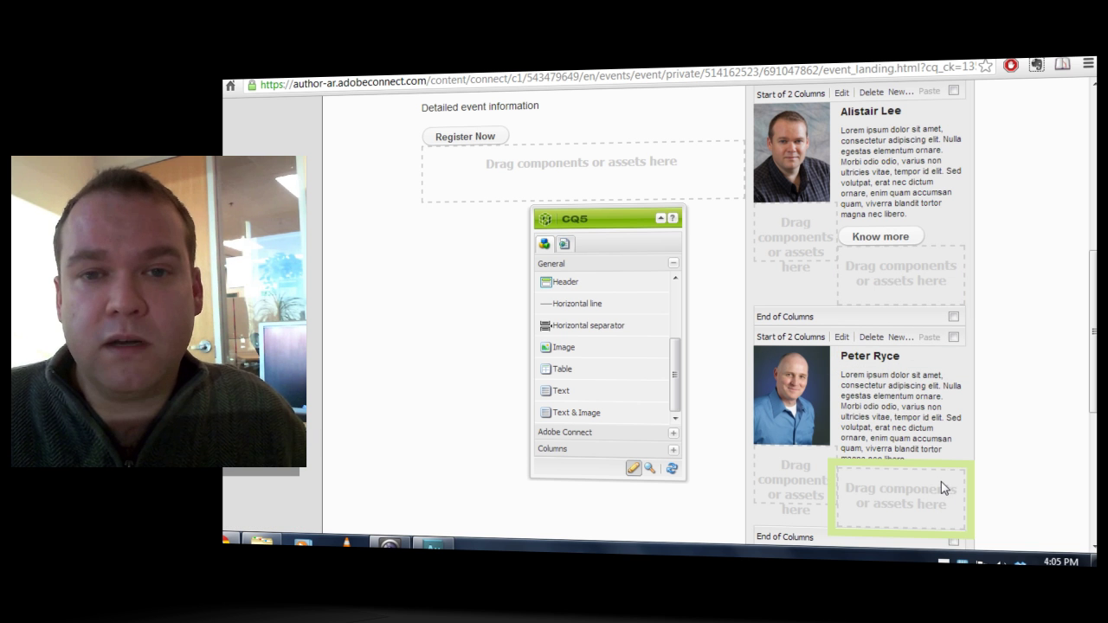
# Drag the Know more button from the first speaker's entry to below the second speaker's block.
pyautogui.scroll(-1, 1009, 441)
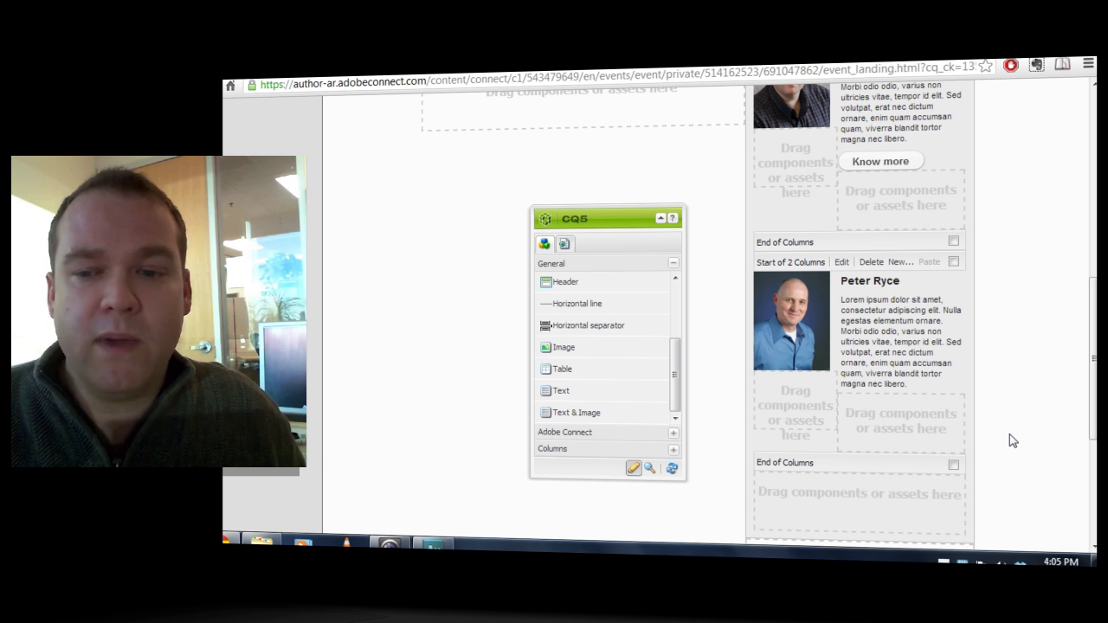
pyautogui.doubleClick(937, 162)
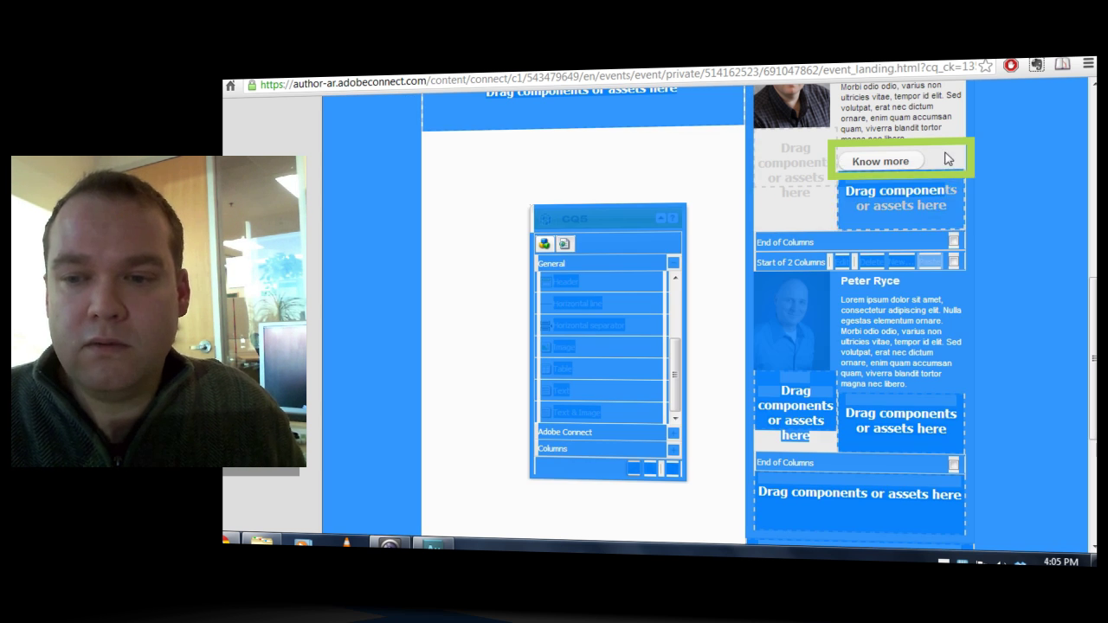
pyautogui.click(935, 156)
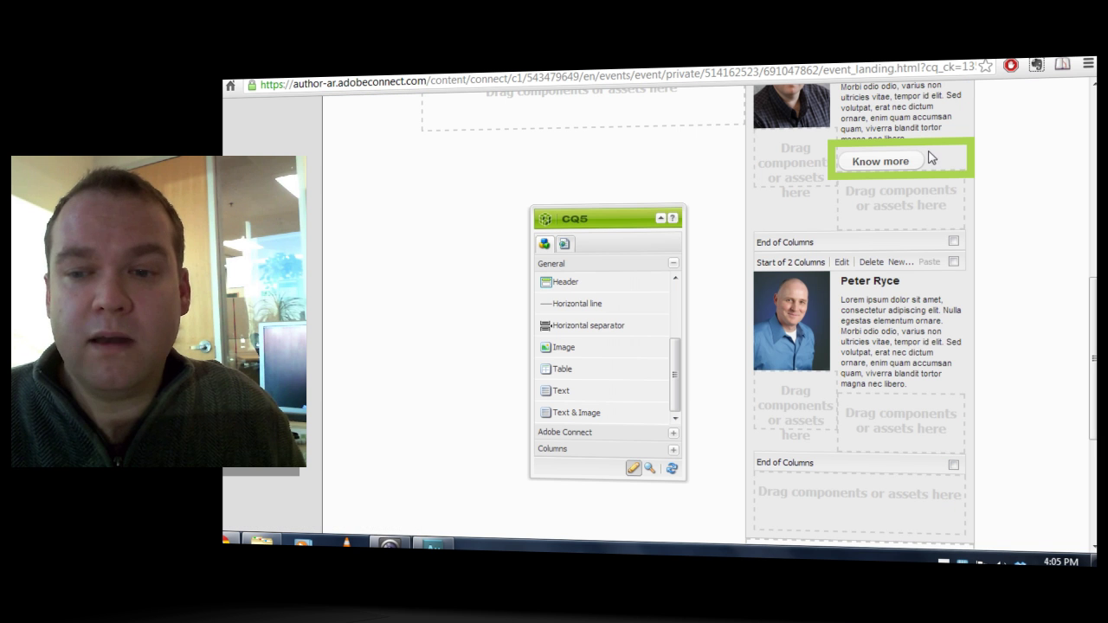
pyautogui.moveTo(941, 149); pyautogui.dragTo(829, 484)
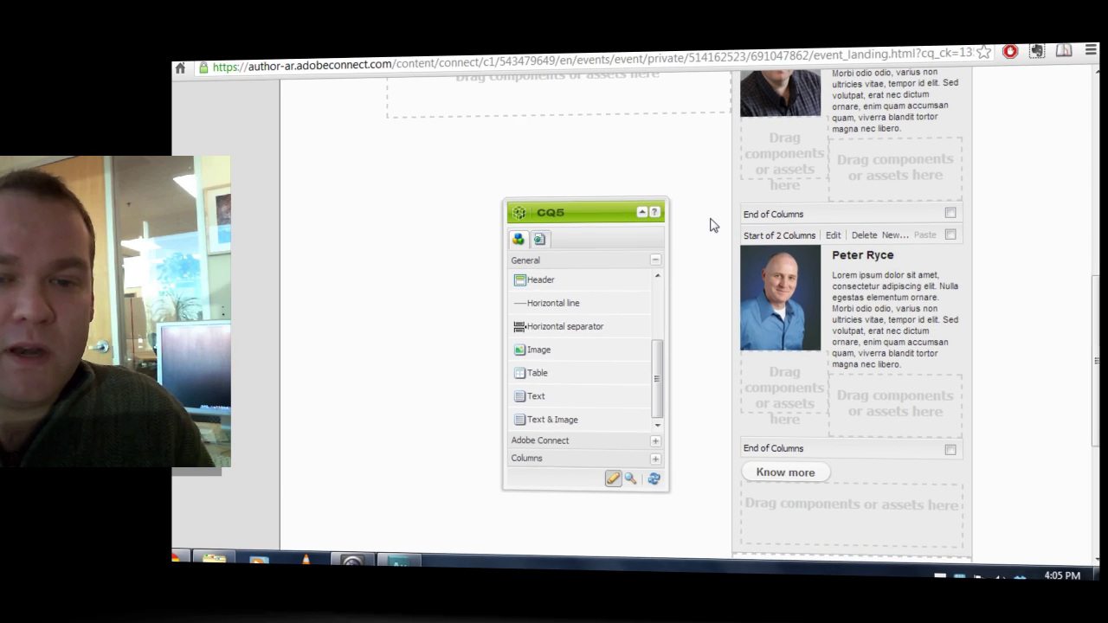
pyautogui.scroll(5, 655, 192)
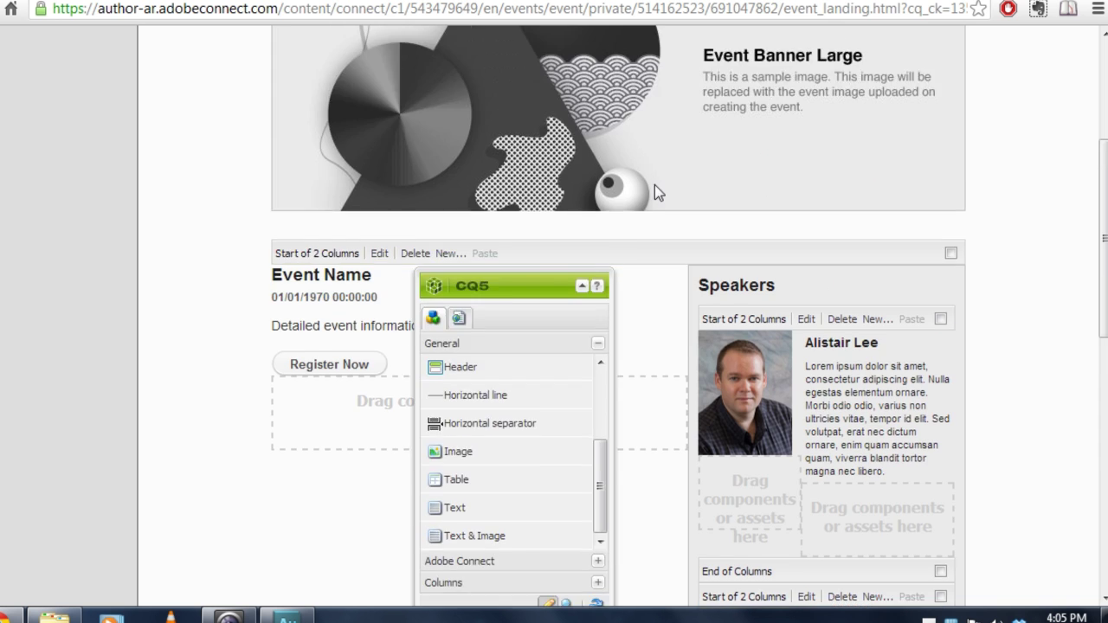
# Switch to the Speaker Info page and move the CQ5 sidekick to the window's left edge.
pyautogui.scroll(2, 656, 185)
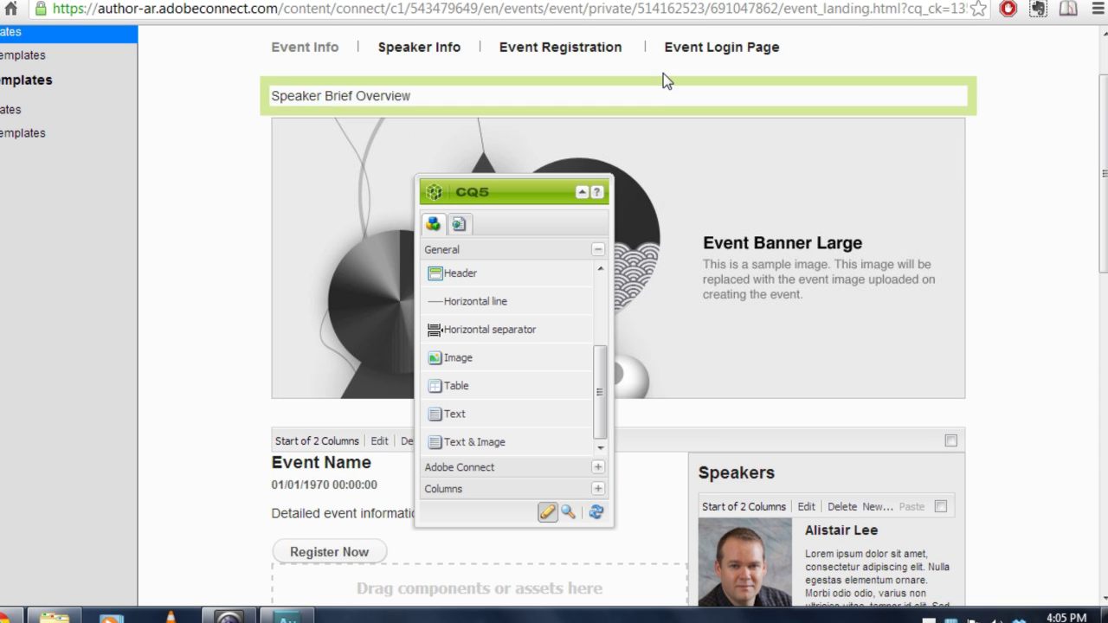
pyautogui.click(420, 50)
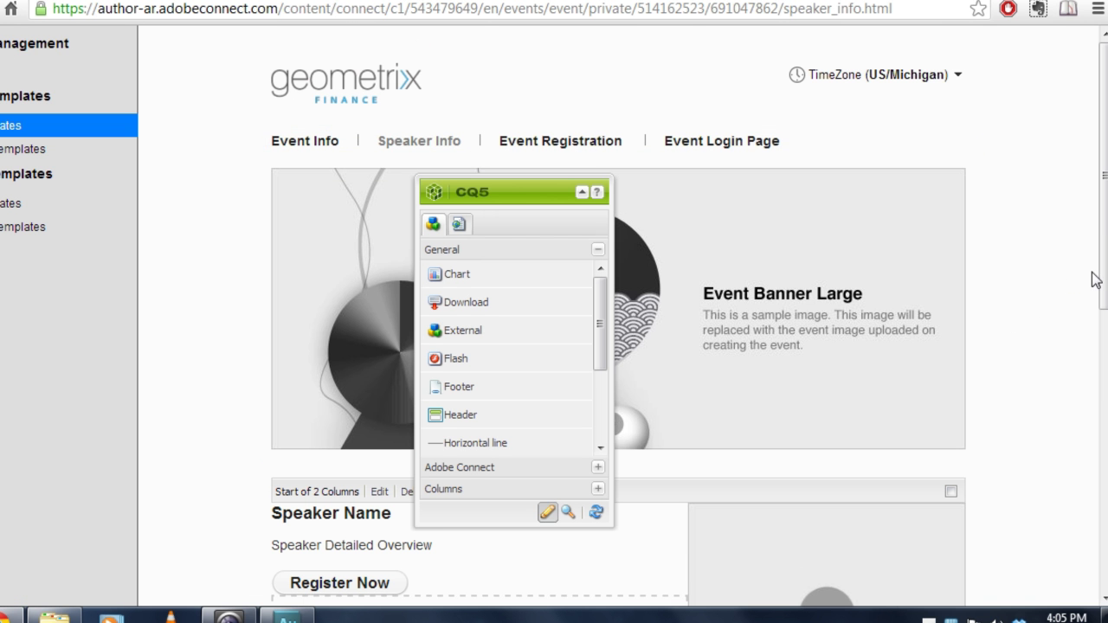
pyautogui.moveTo(1099, 280); pyautogui.dragTo(1105, 401)
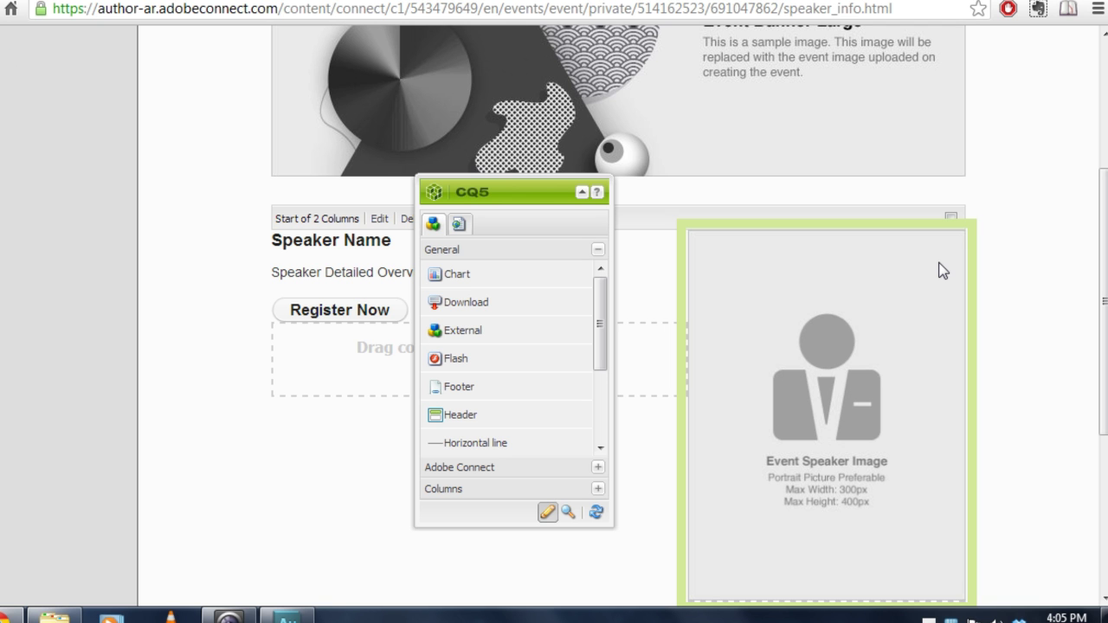
pyautogui.moveTo(559, 196); pyautogui.dragTo(97, 156)
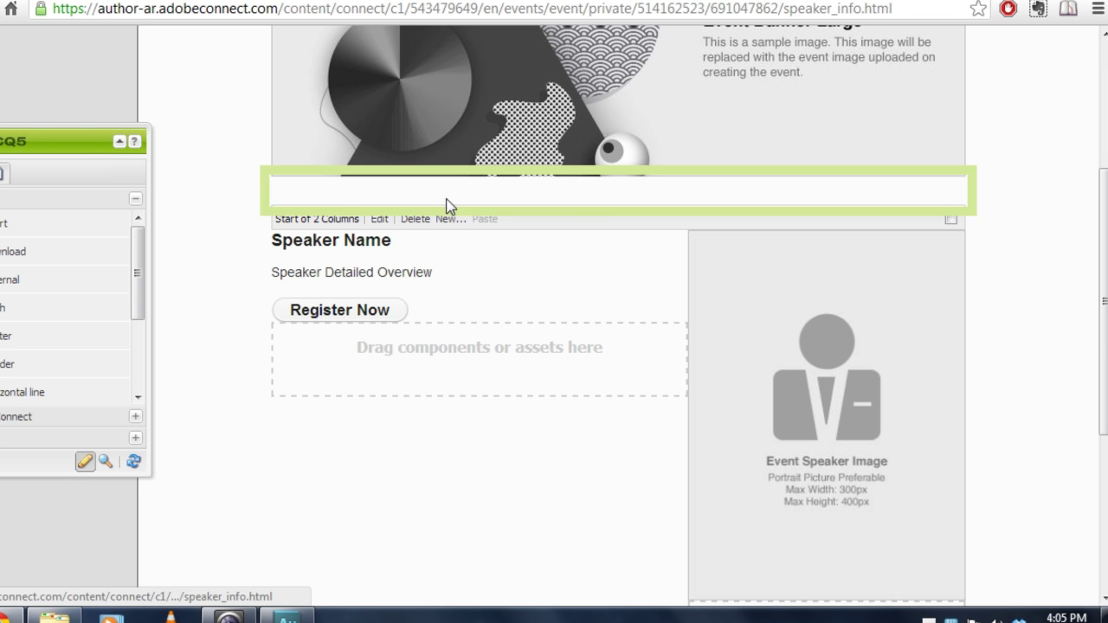
# Delete the speaker image placeholder, the Speaker Name heading and the old two-column block, confirming each removal.
pyautogui.scroll(-1, 1034, 372)
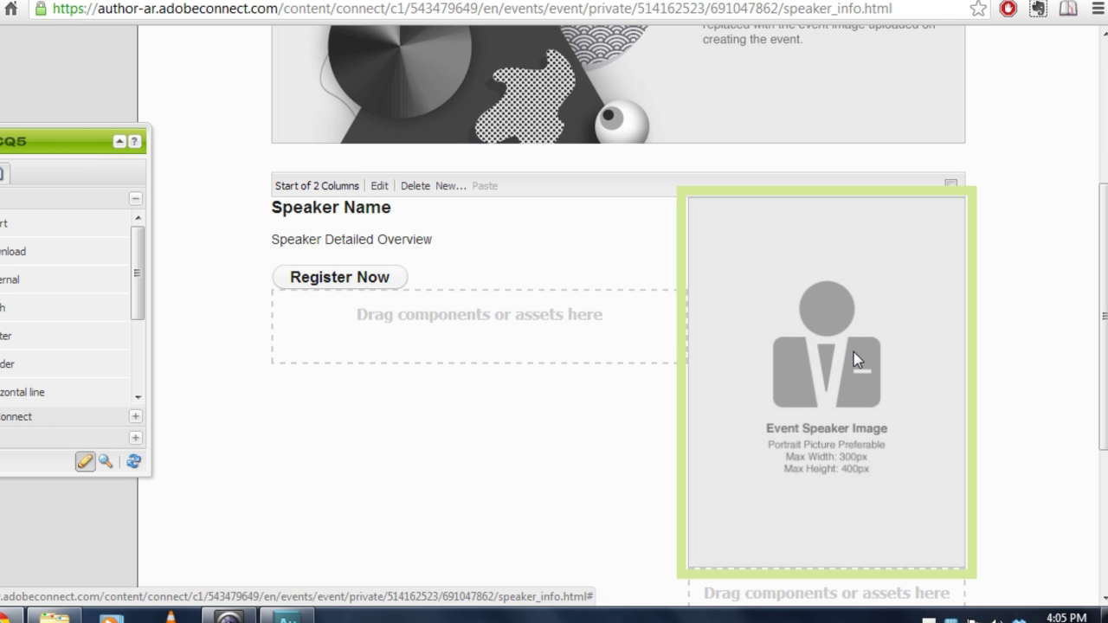
pyautogui.press('Delete')
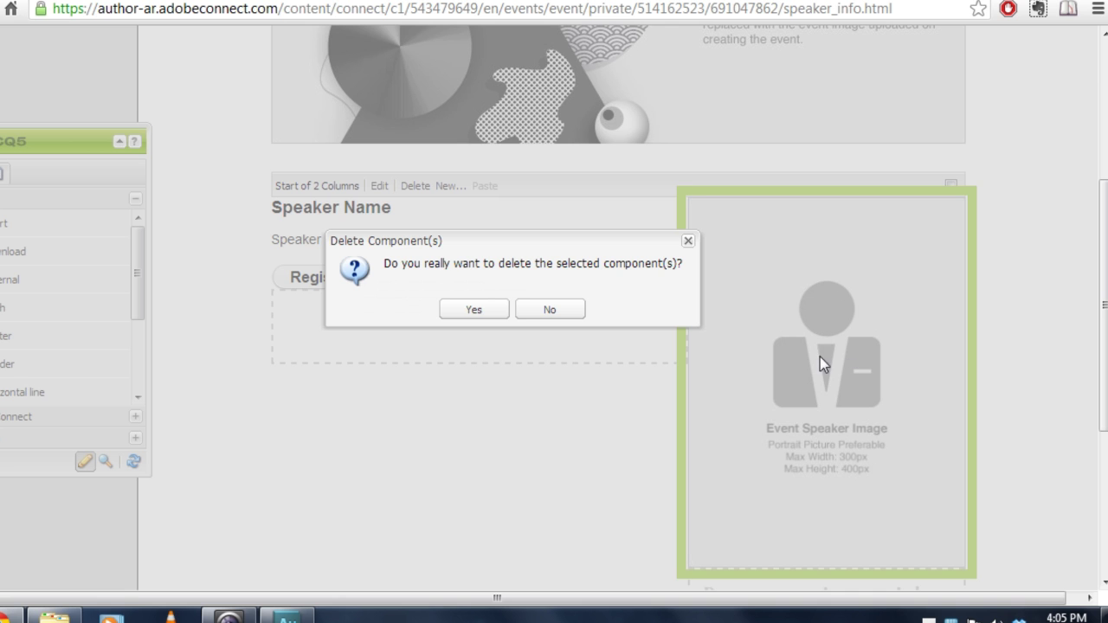
pyautogui.click(474, 310)
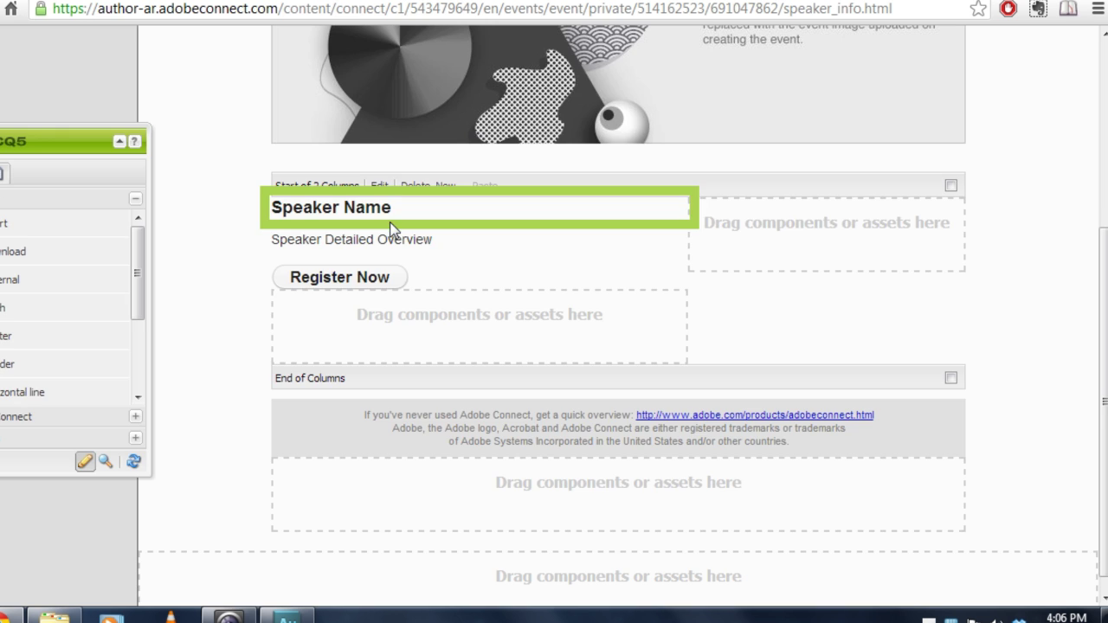
pyautogui.press('Delete')
pyautogui.click(475, 310)
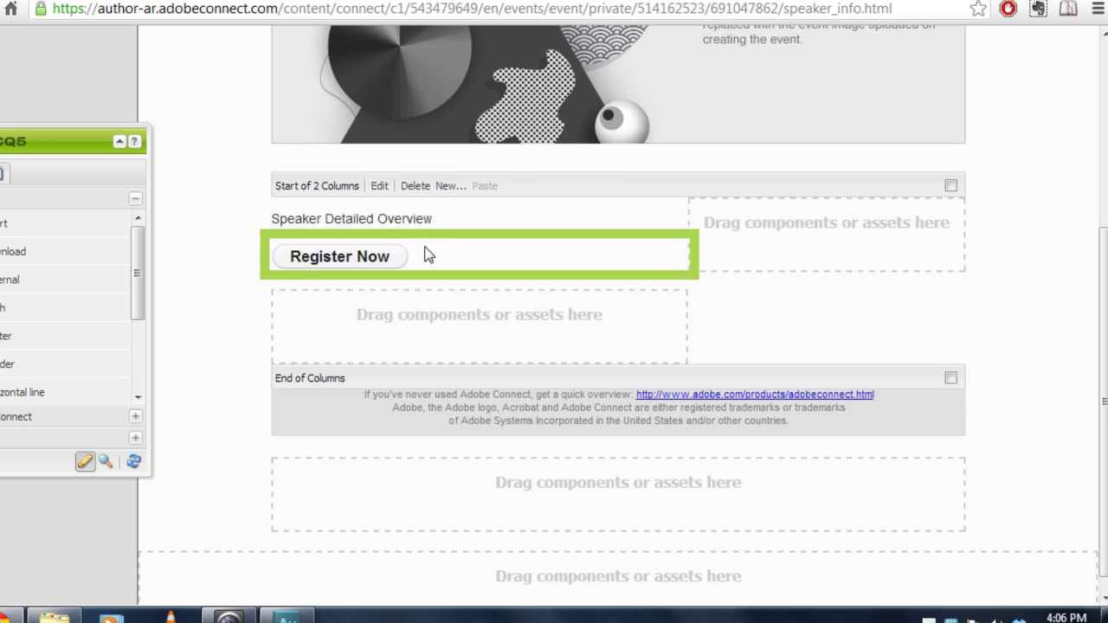
pyautogui.press('Delete')
pyautogui.click(475, 310)
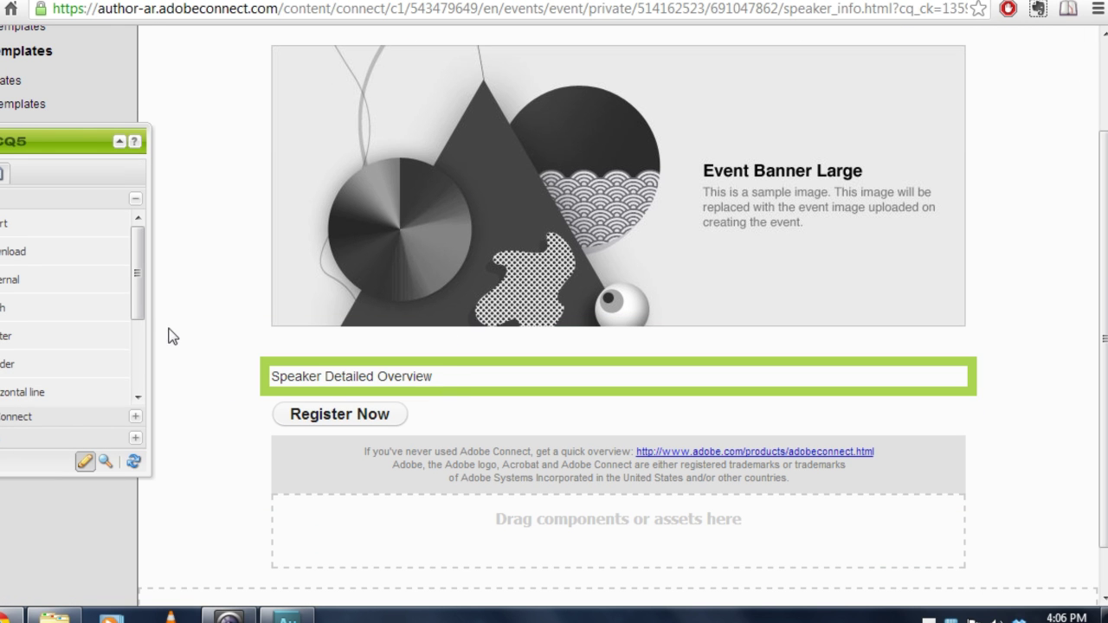
# Drop a 2 Columns component above Speaker Detailed Overview and a Text component into its left column.
pyautogui.scroll(-3, 137, 382)
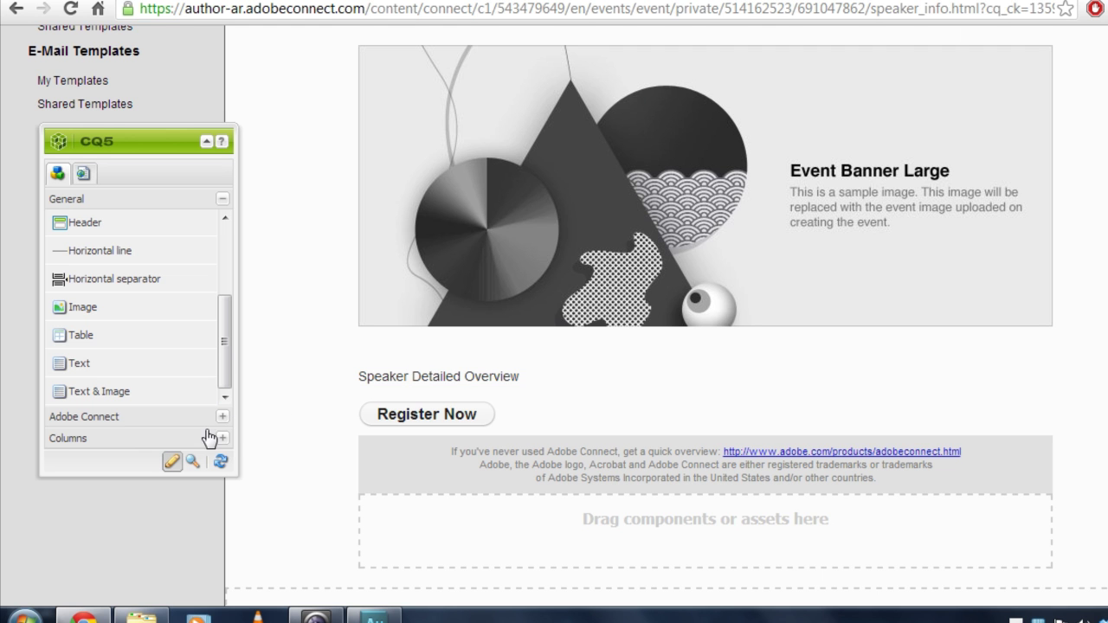
pyautogui.click(222, 439)
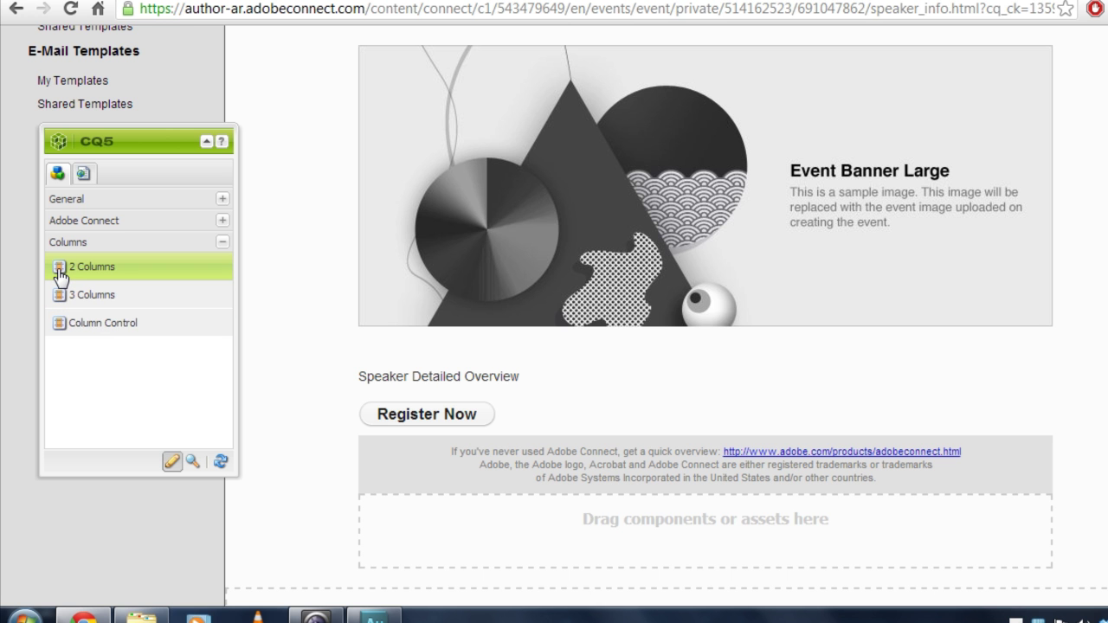
pyautogui.moveTo(61, 275); pyautogui.dragTo(498, 370)
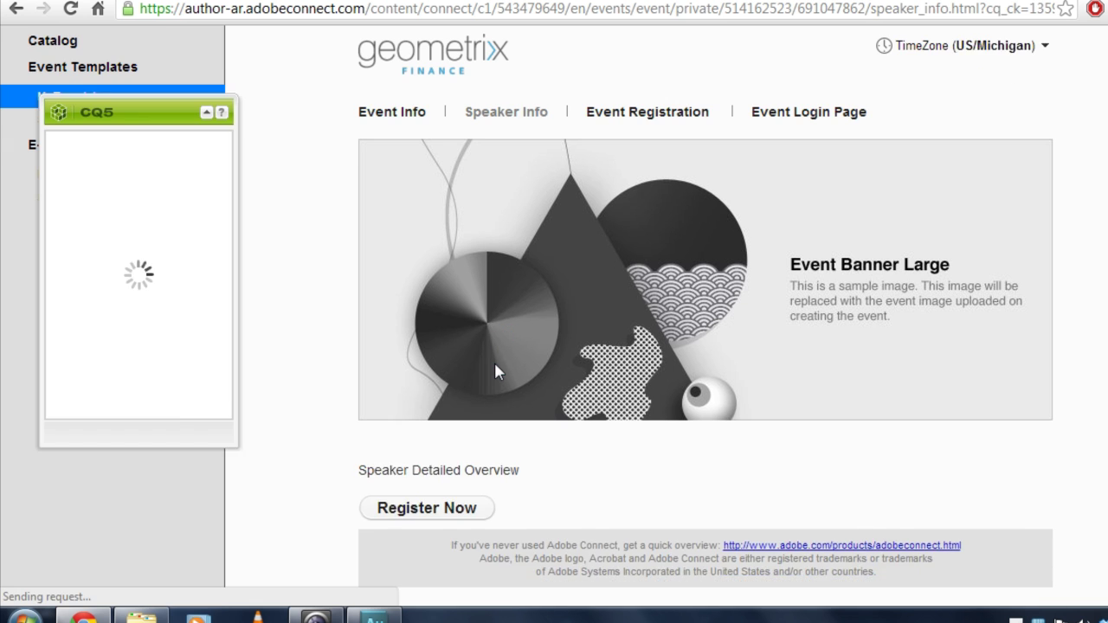
pyautogui.scroll(-1, 542, 381)
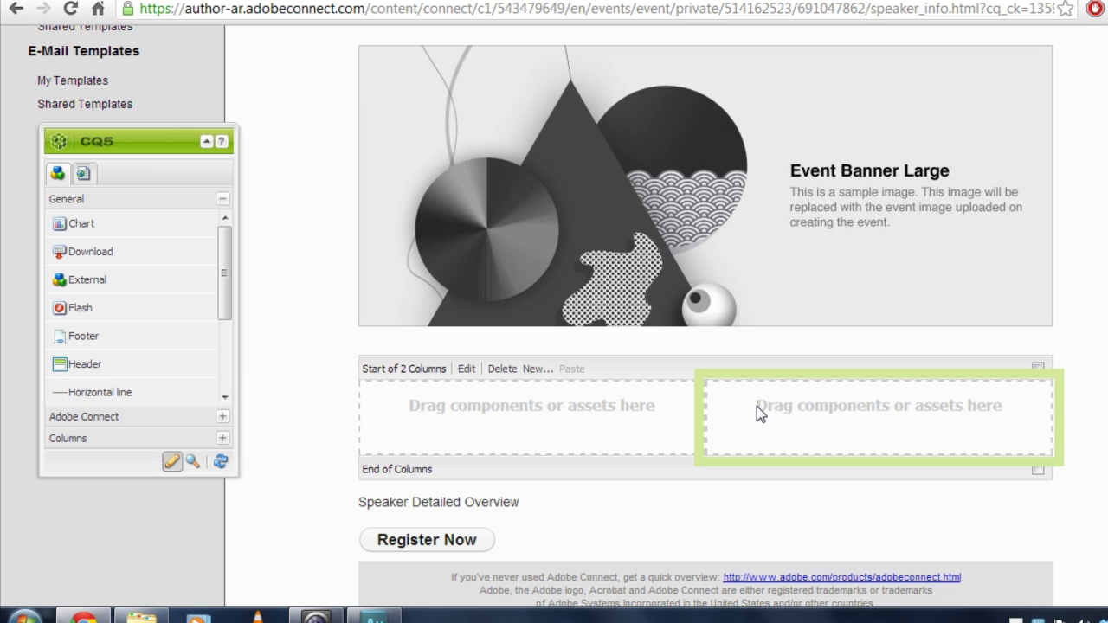
pyautogui.scroll(-1, 734, 407)
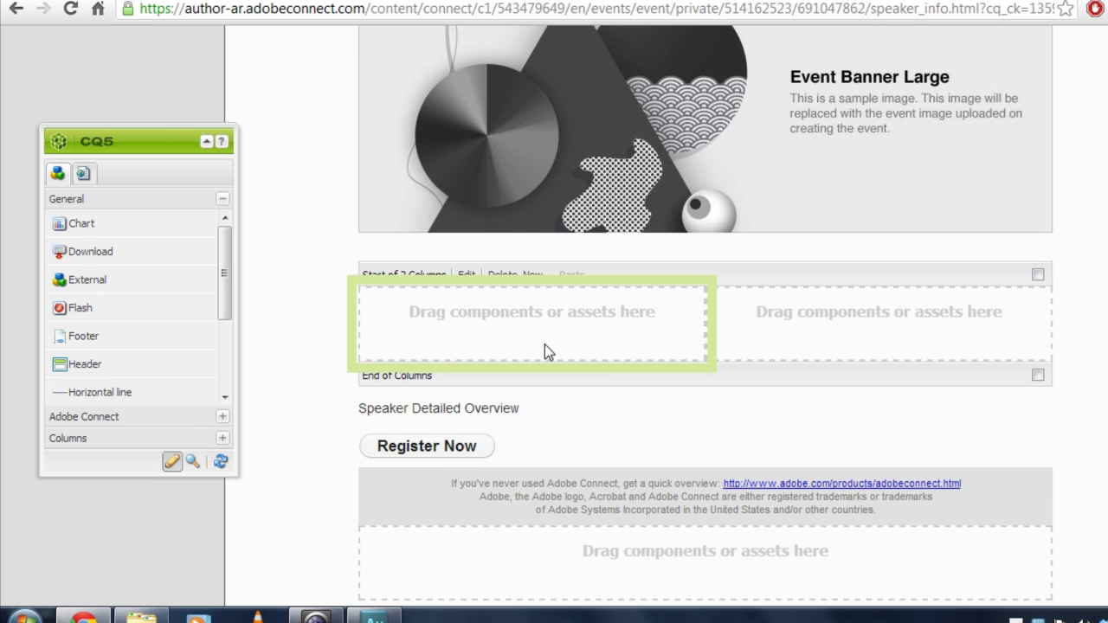
pyautogui.scroll(-3, 227, 313)
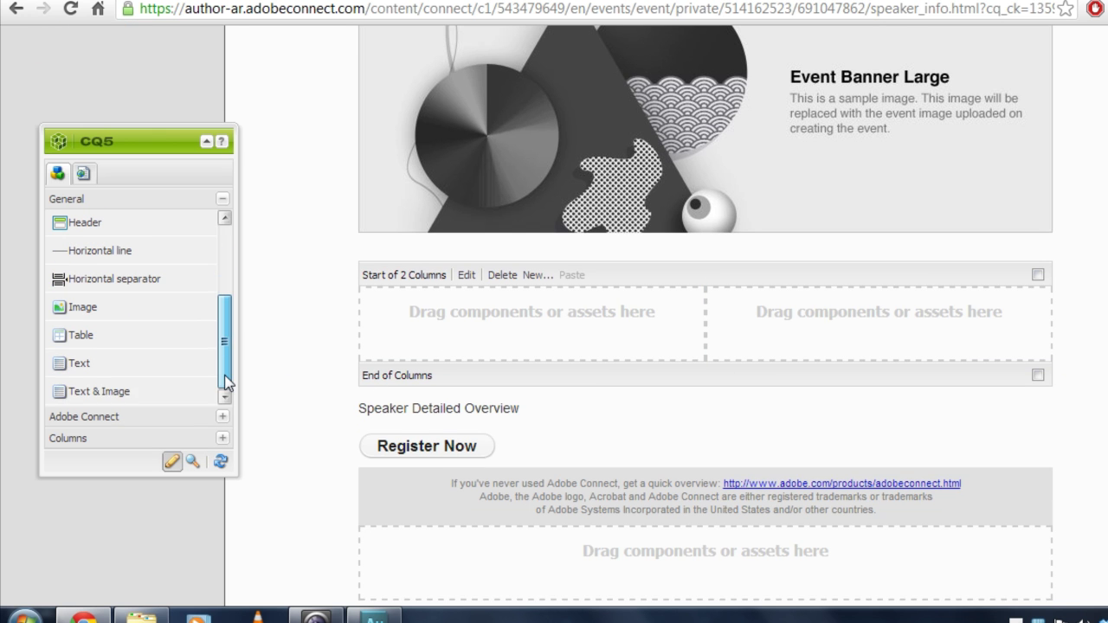
pyautogui.moveTo(69, 376); pyautogui.dragTo(459, 298)
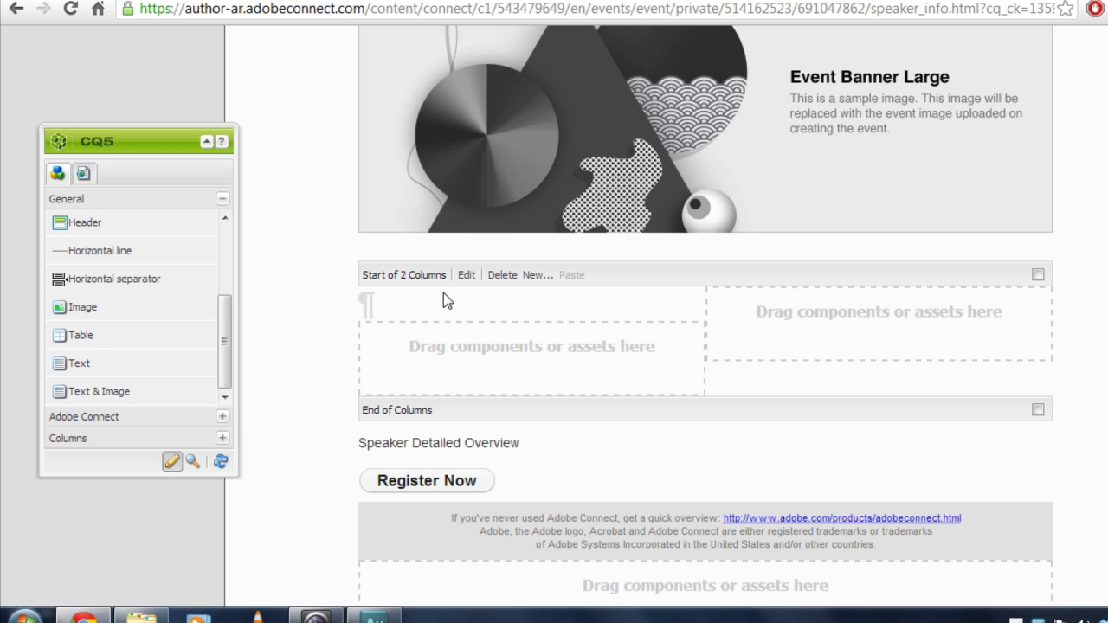
# Enter the first speaker's name in the left text block as a bold, size-18 heading.
pyautogui.doubleClick(443, 300)
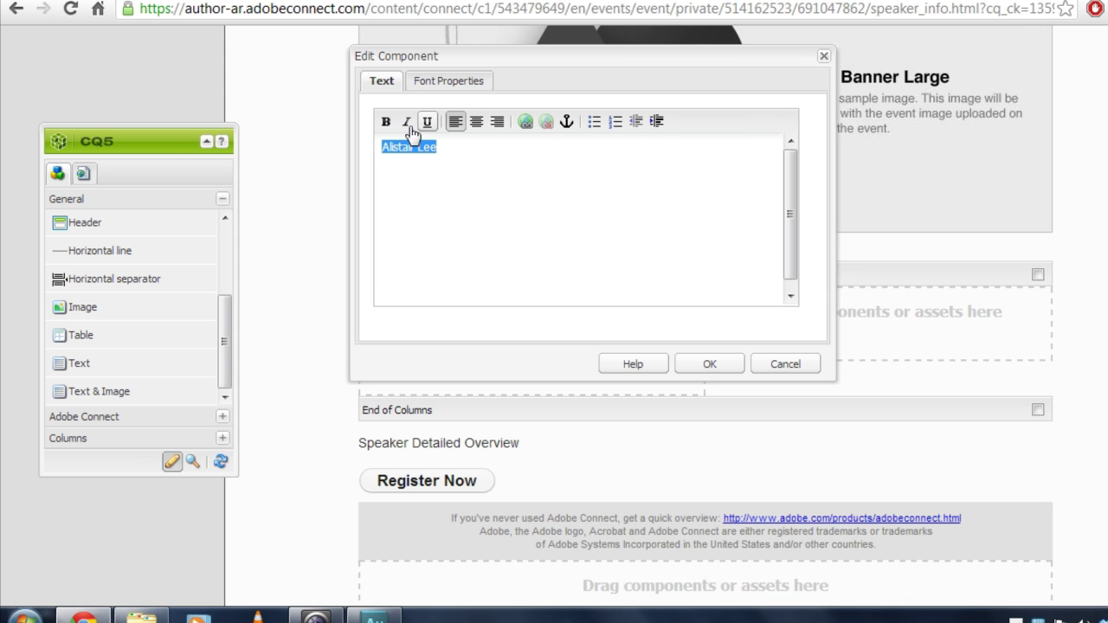
pyautogui.click(449, 81)
pyautogui.click(523, 195)
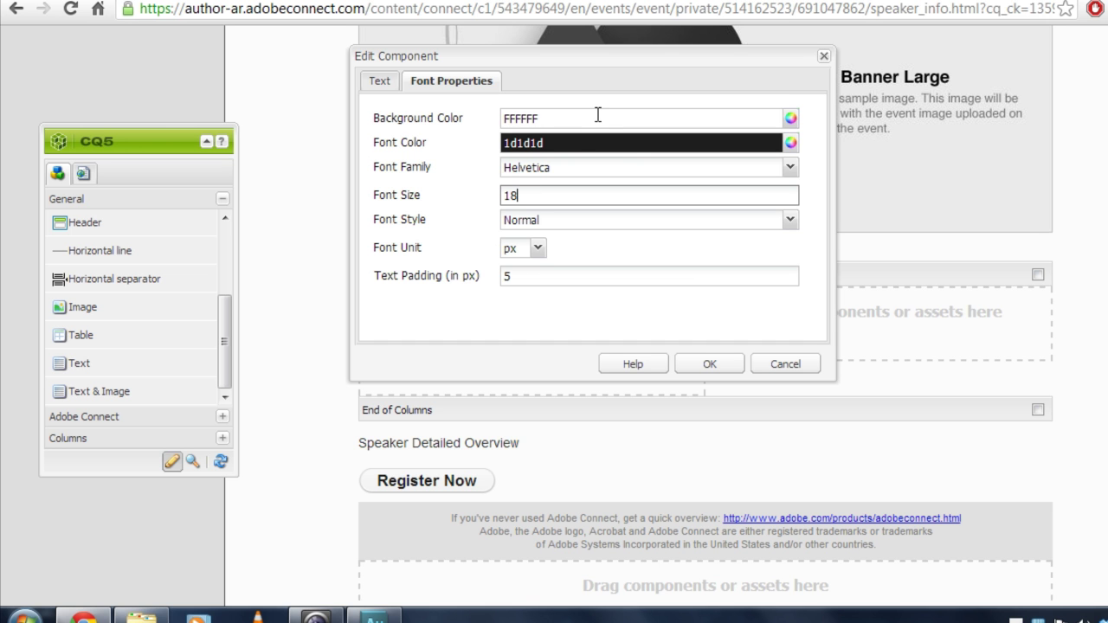
pyautogui.click(710, 365)
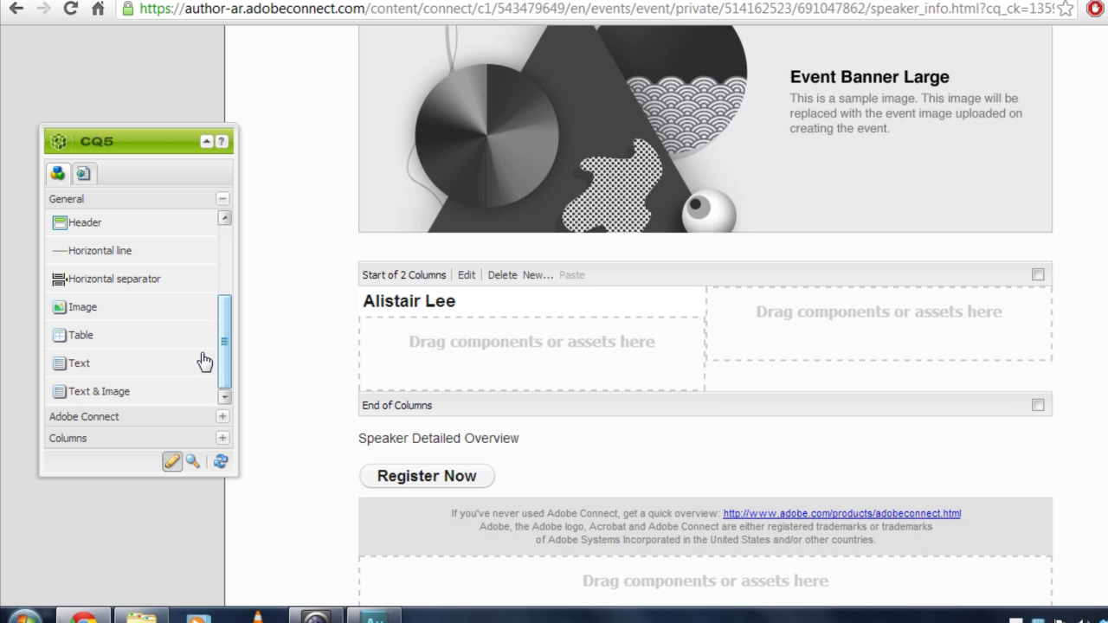
# Add a text block to the right column with the second speaker's name in bold.
pyautogui.moveTo(104, 372); pyautogui.dragTo(767, 327)
pyautogui.doubleClick(759, 310)
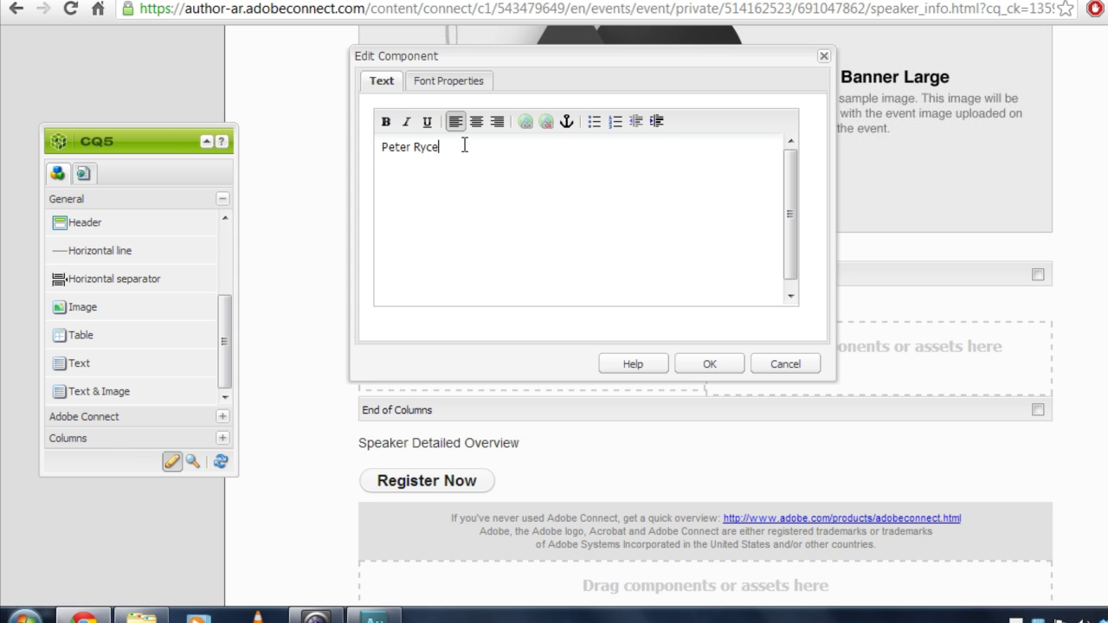
pyautogui.click(387, 122)
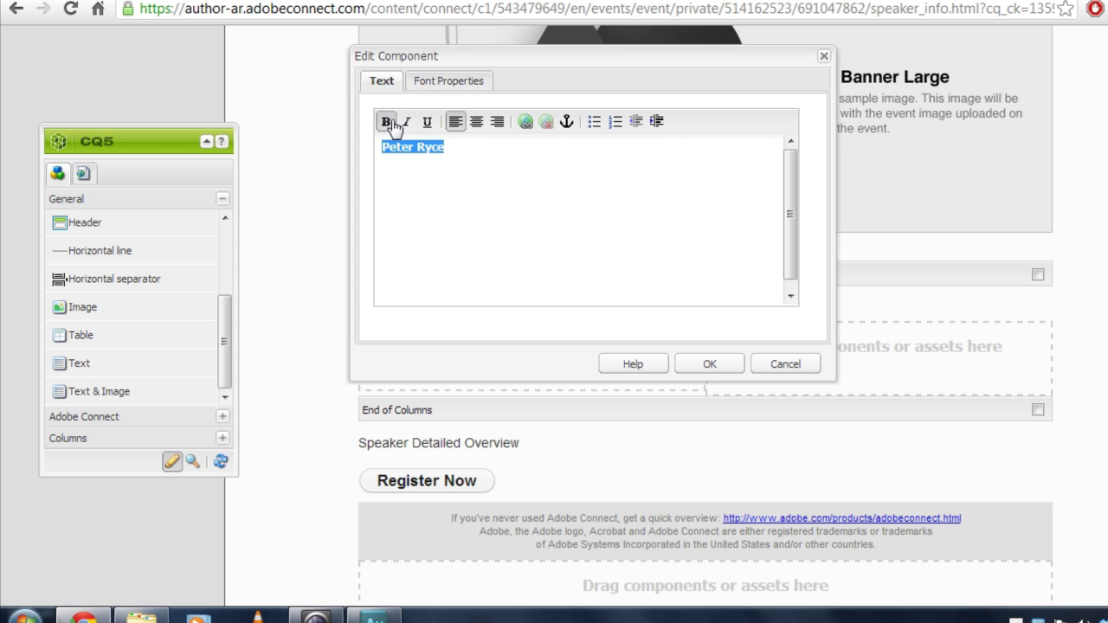
pyautogui.click(433, 90)
pyautogui.click(708, 367)
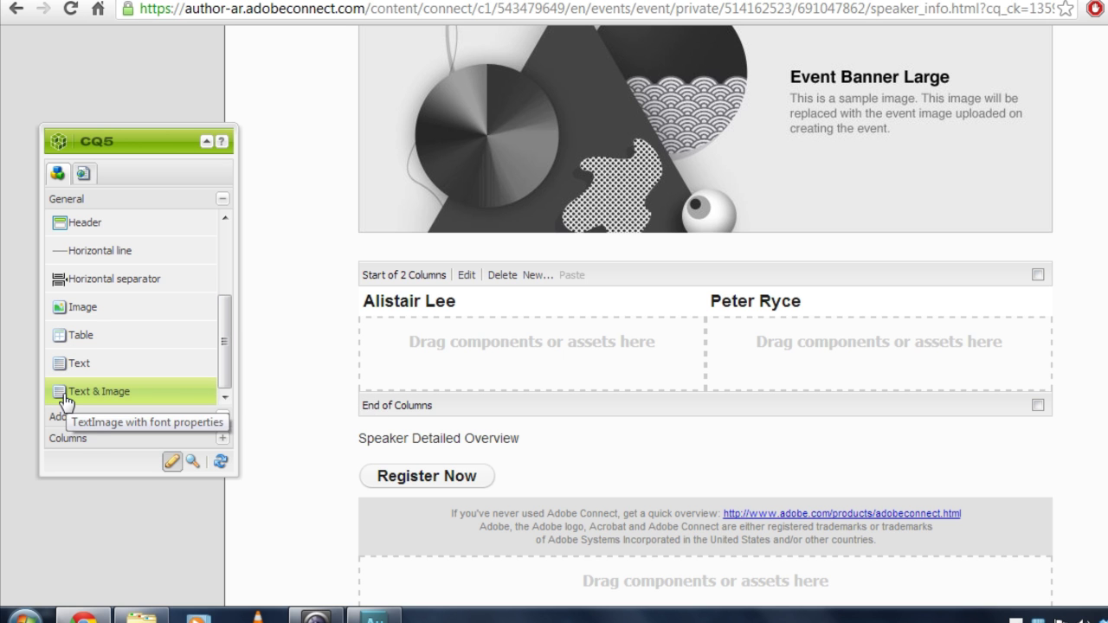
# Add a text-and-image block under the first speaker's name and paste in the lorem ipsum bio.
pyautogui.moveTo(105, 402); pyautogui.dragTo(136, 394)
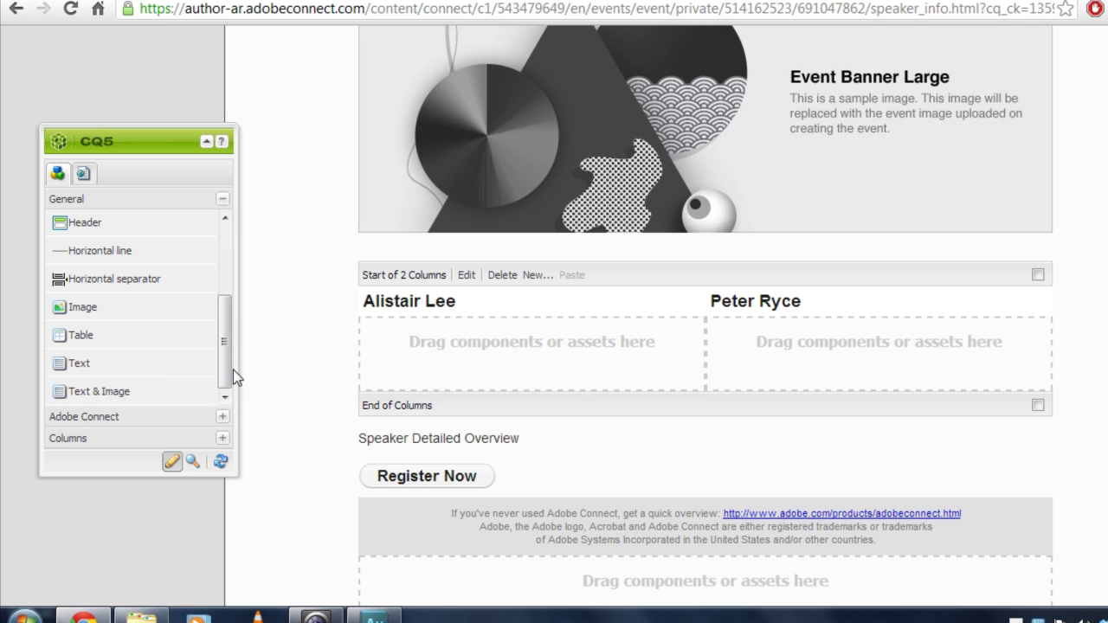
pyautogui.moveTo(70, 396); pyautogui.dragTo(443, 359)
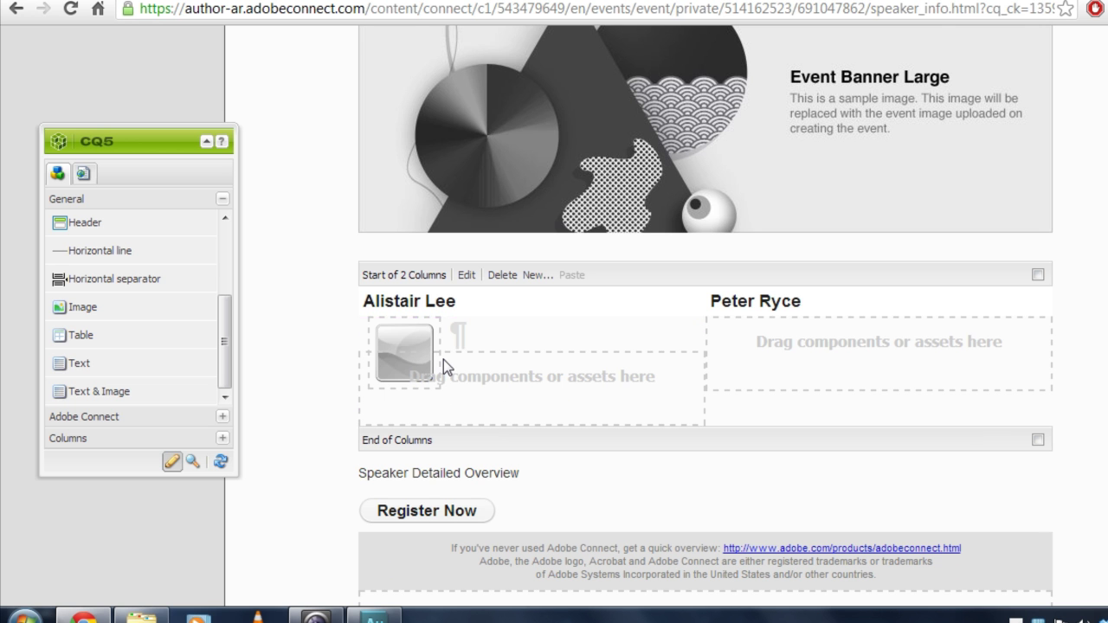
pyautogui.doubleClick(394, 344)
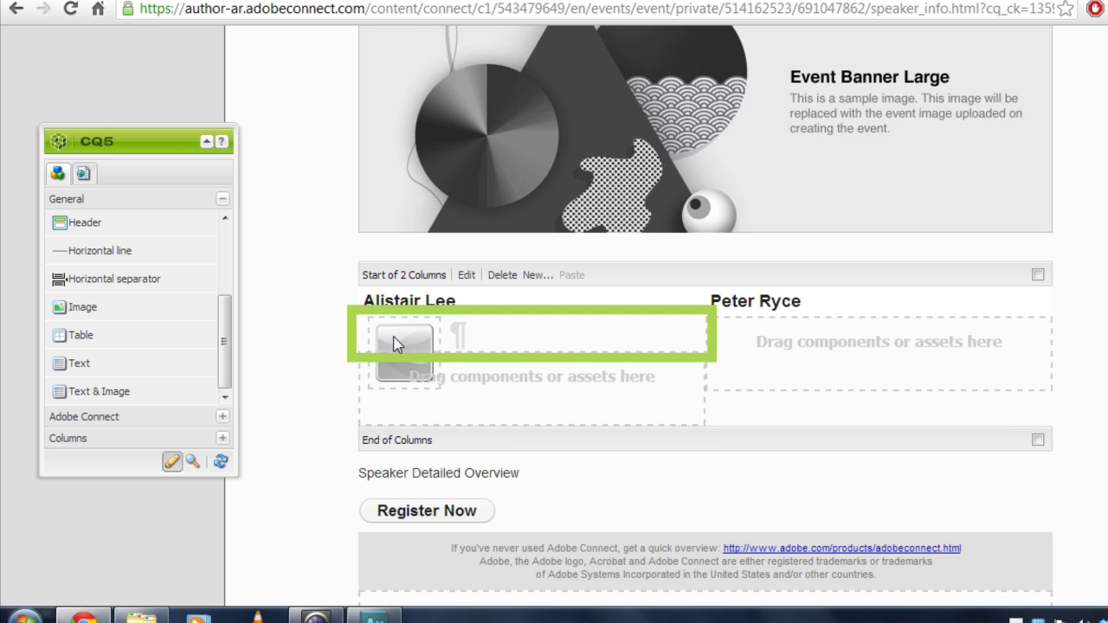
pyautogui.click(492, 184)
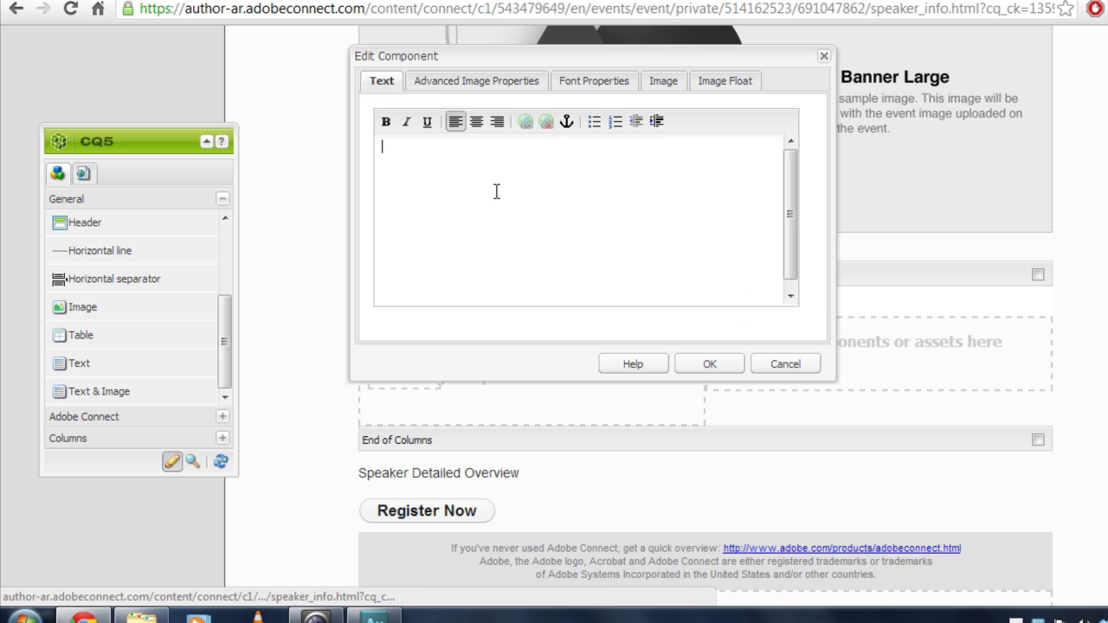
pyautogui.write('Lorem ipsum dolor sit amet, consectetur adipiscing elit. Nulla egestas elementum ornare. Morbi odio odio, varius non ultricies vitae, tempor id elit. Sed volutpat, erat nec dictum ornare, enim quam accumsan quam, viverra blandit tortor magna nec libero.')
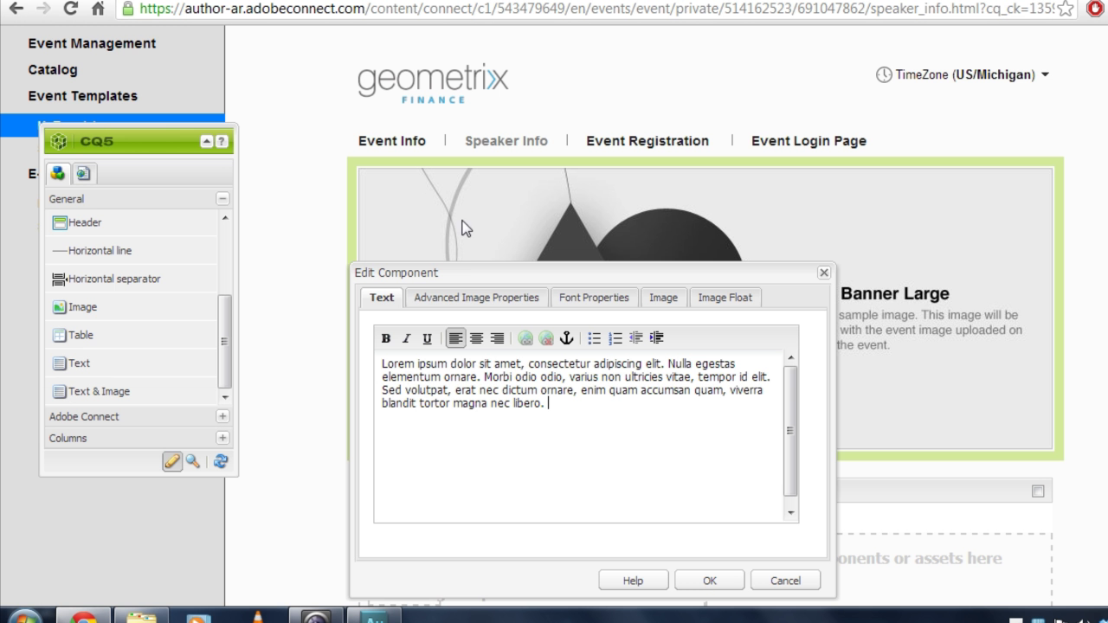
# Upload the first speaker's headshot image into the block.
pyautogui.click(665, 294)
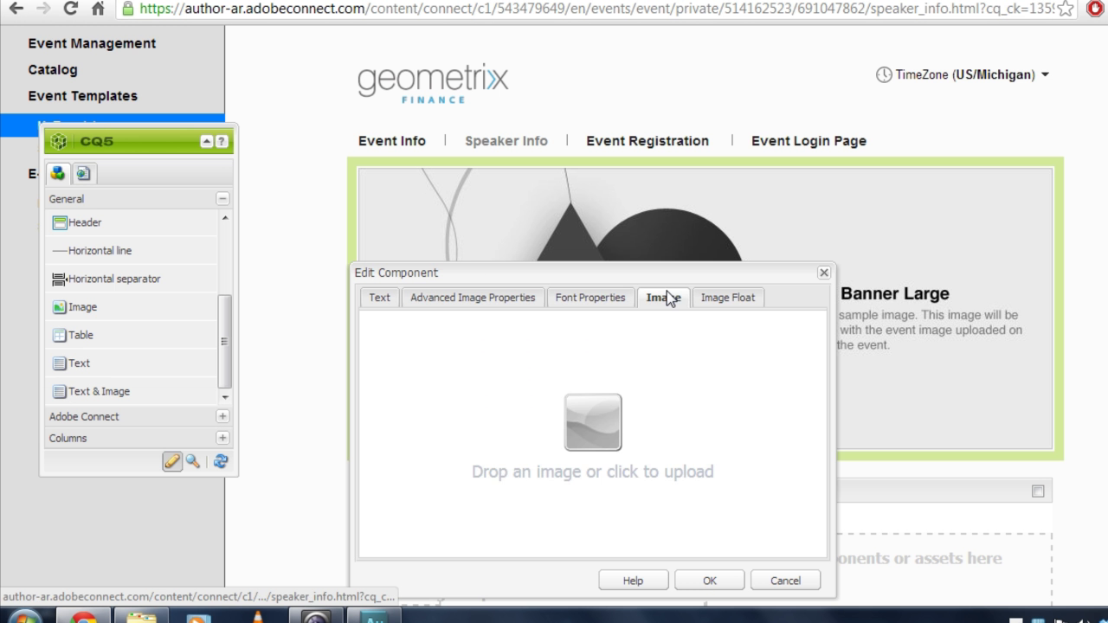
pyautogui.click(580, 436)
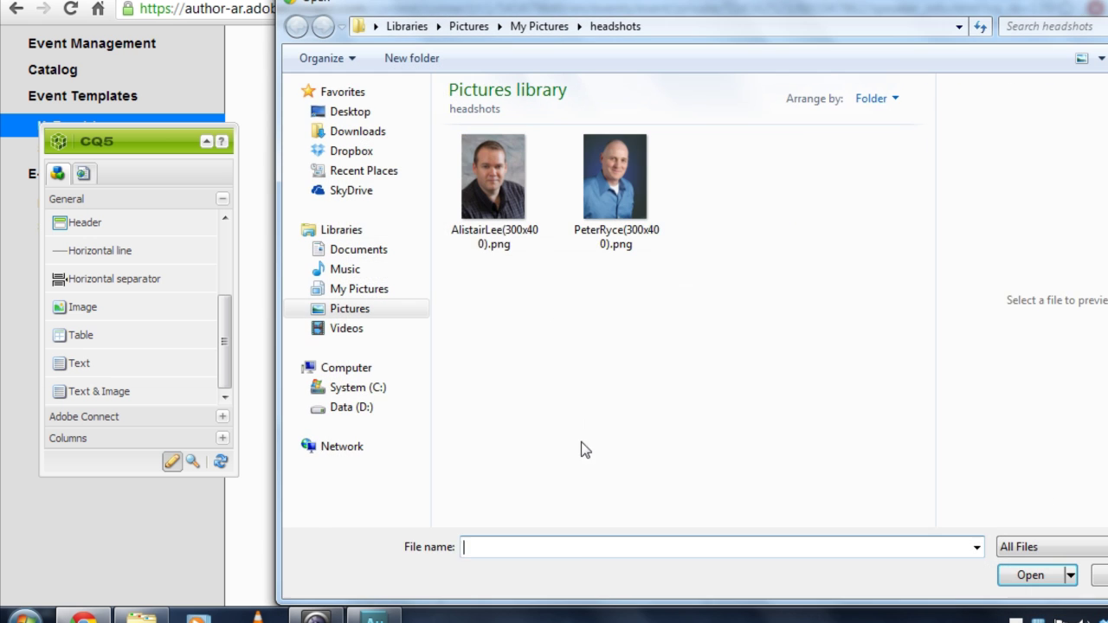
pyautogui.click(488, 247)
pyautogui.click(1031, 575)
pyautogui.click(758, 389)
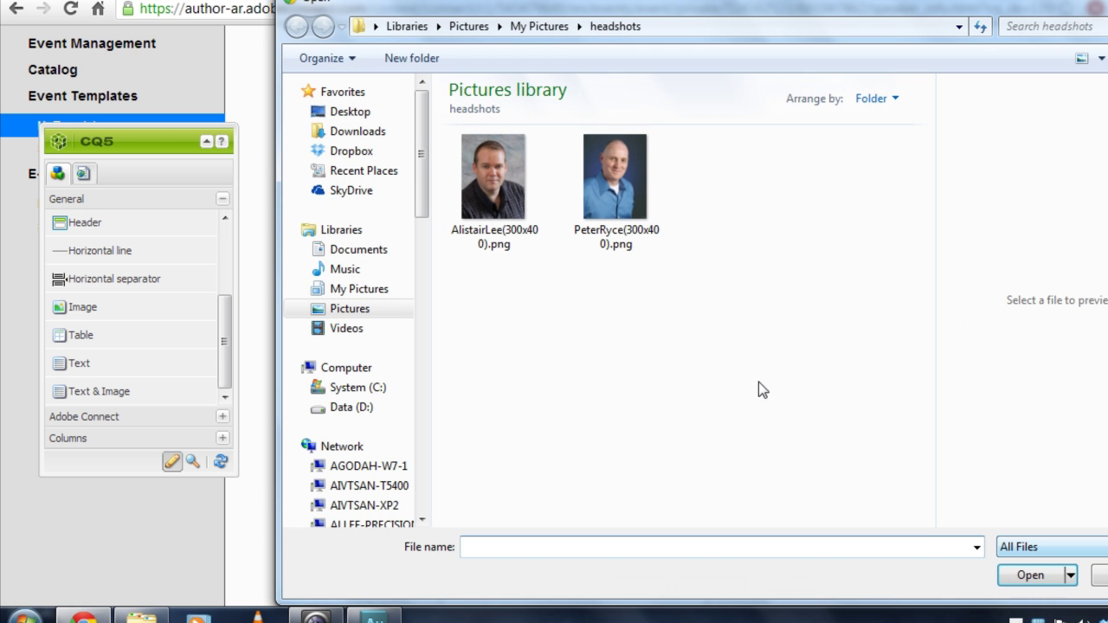
pyautogui.click(493, 178)
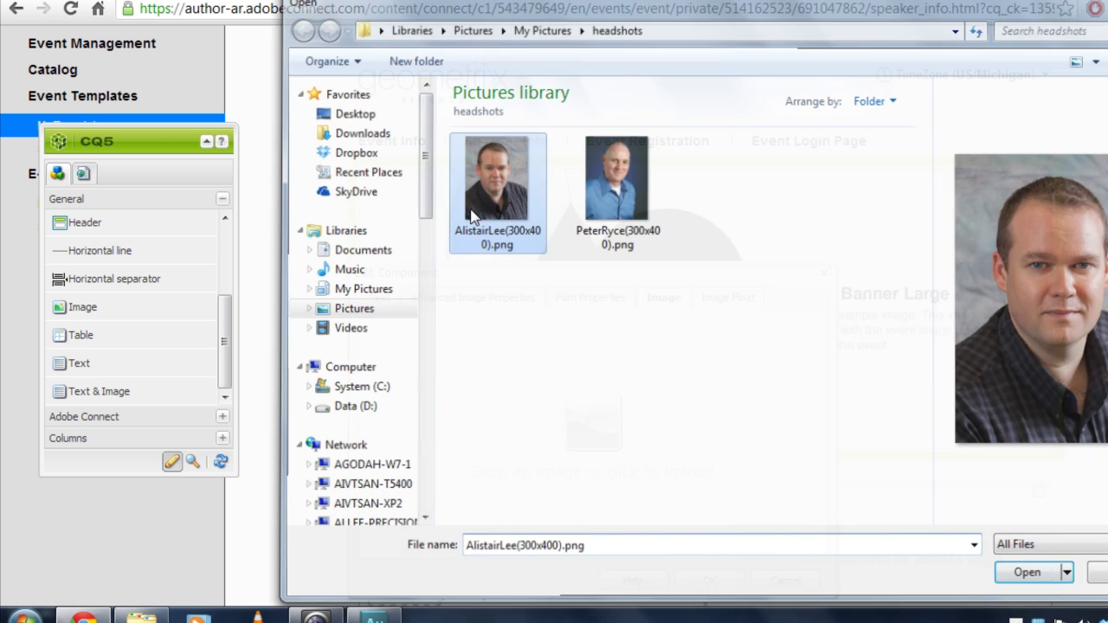
pyautogui.click(1031, 576)
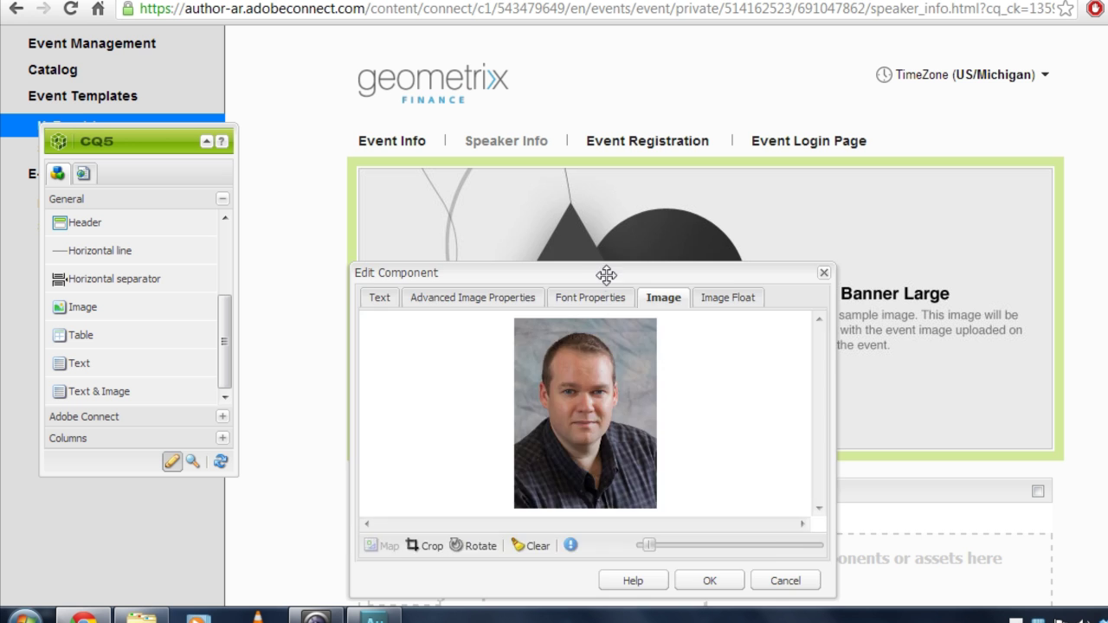
# Set the headshot width, float it right, and give the bio font size 11.
pyautogui.moveTo(603, 273); pyautogui.dragTo(607, 216)
pyautogui.click(506, 251)
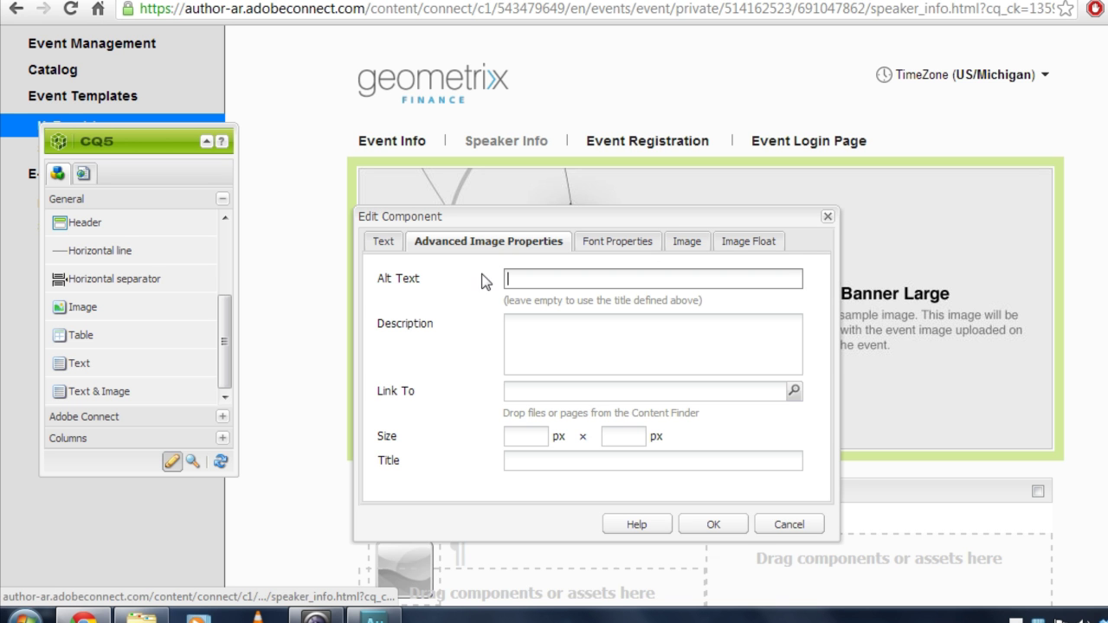
pyautogui.click(531, 434)
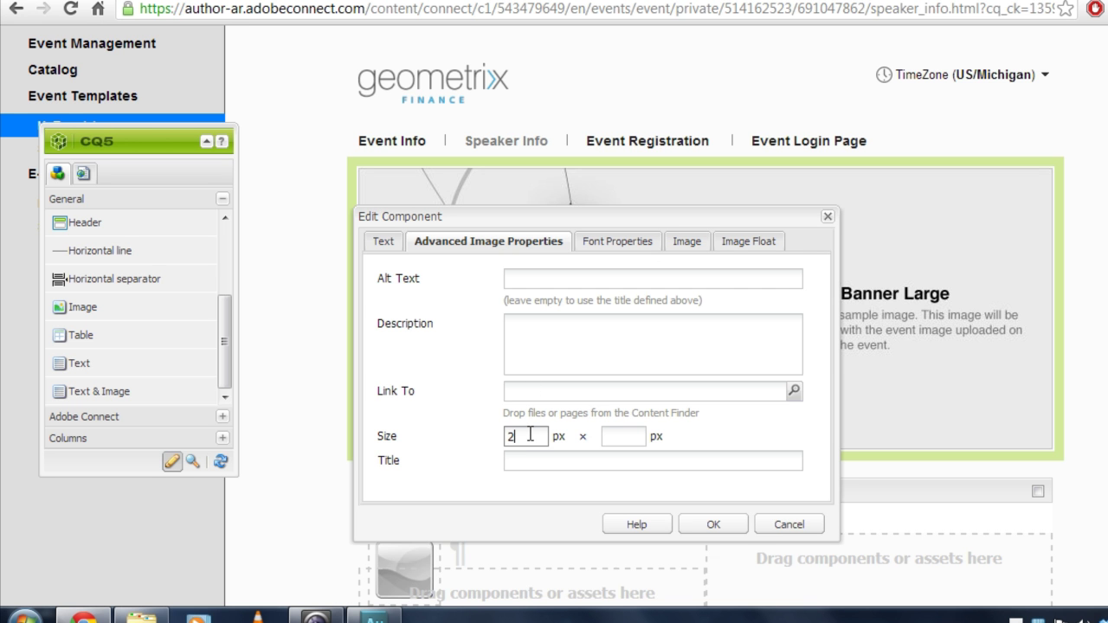
pyautogui.click(764, 242)
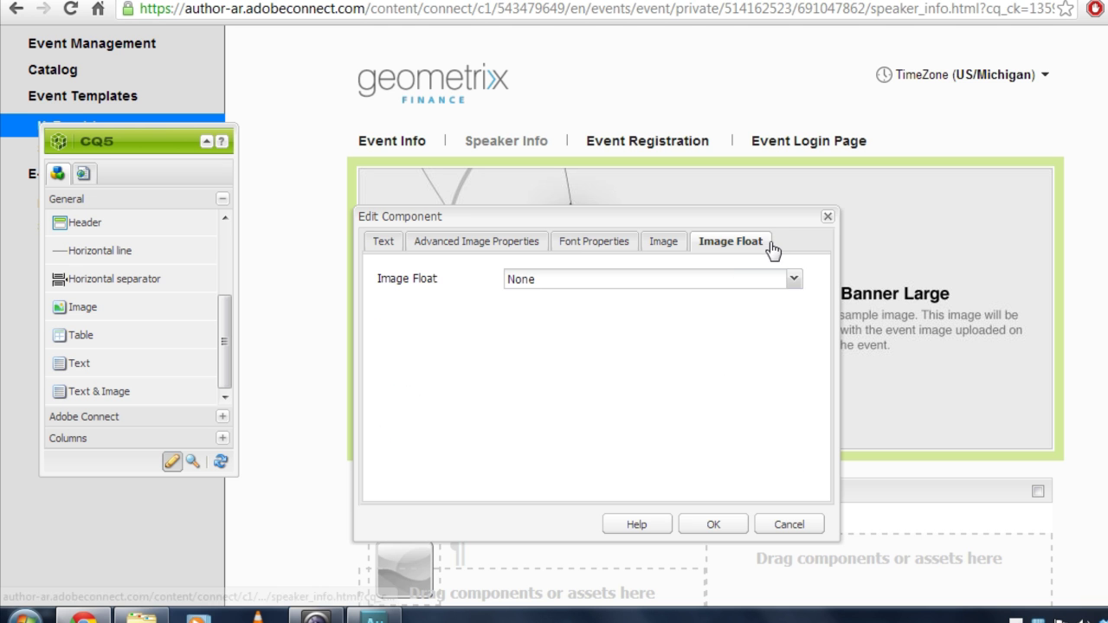
pyautogui.click(681, 279)
pyautogui.click(789, 286)
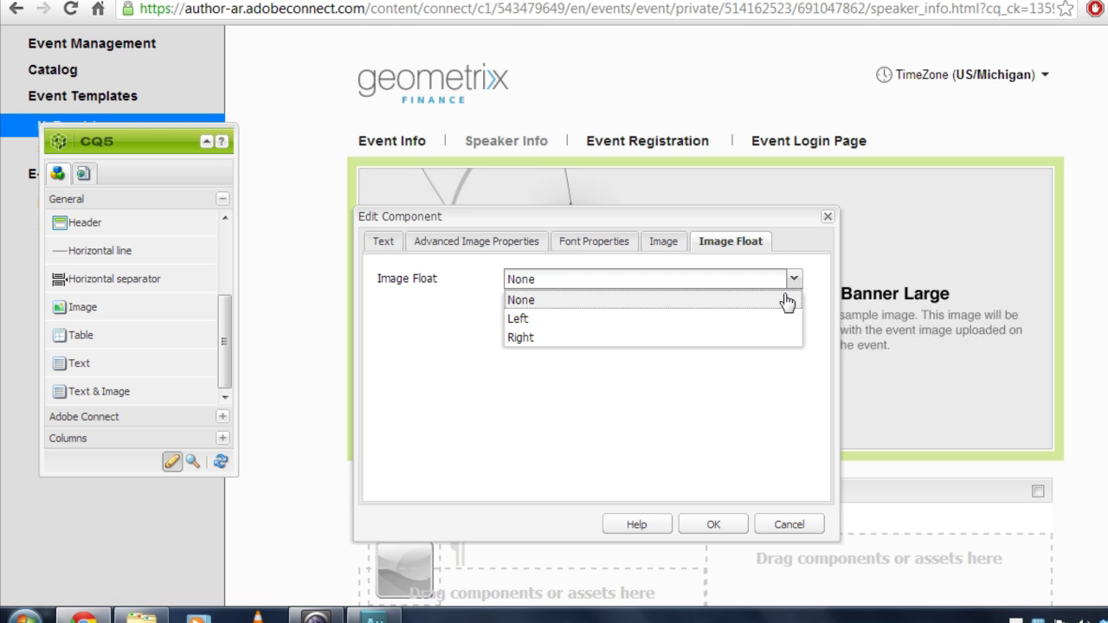
pyautogui.click(698, 337)
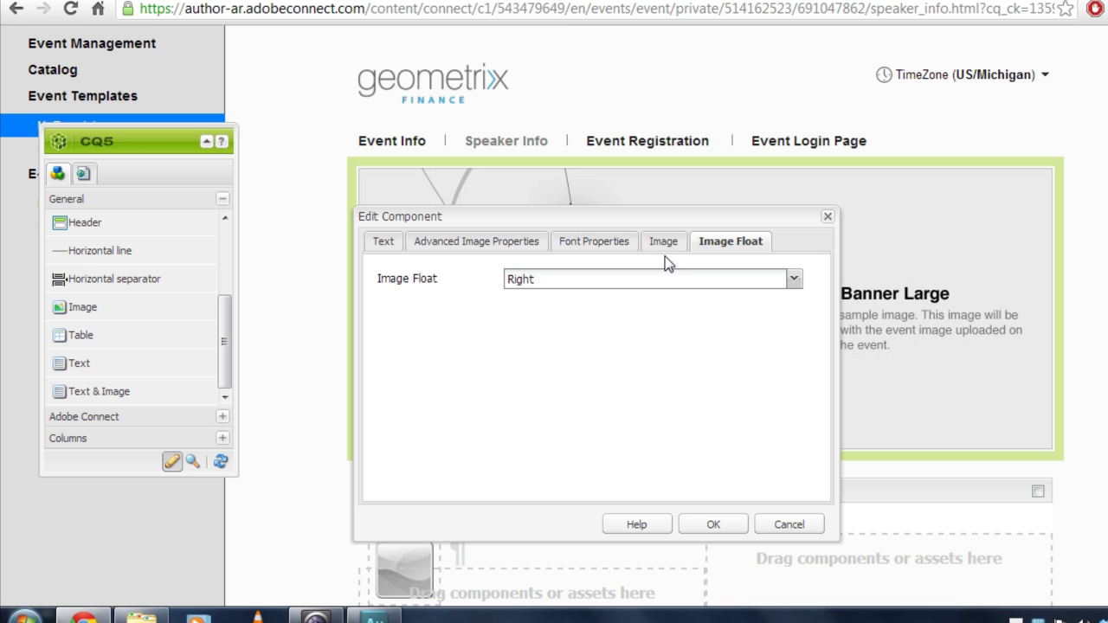
pyautogui.click(598, 241)
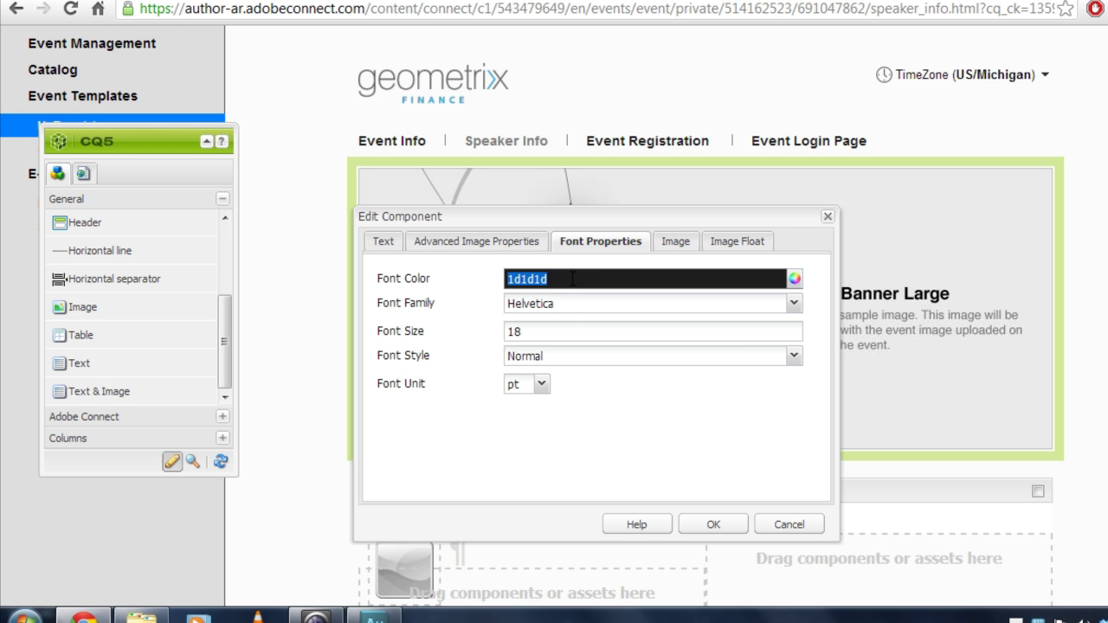
pyautogui.click(569, 325)
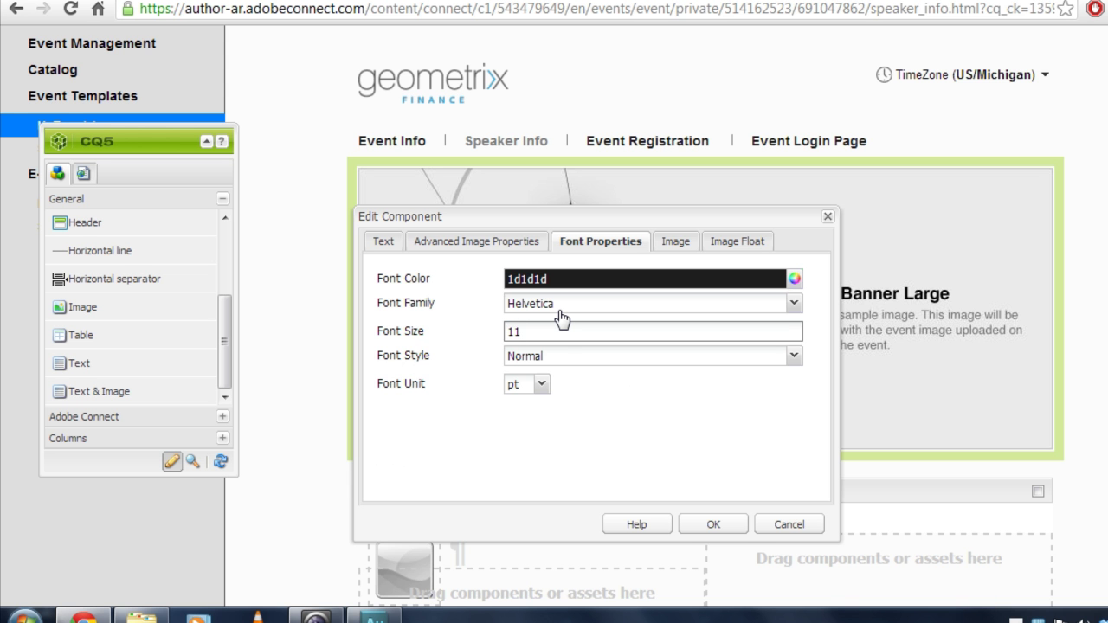
pyautogui.write('11')
pyautogui.click(710, 524)
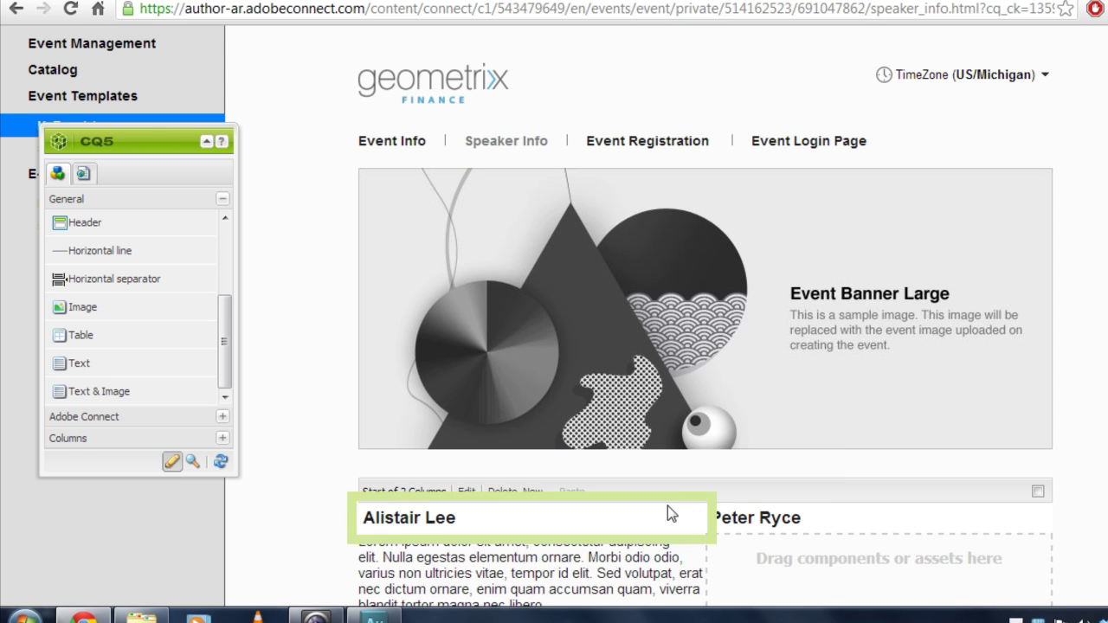
pyautogui.scroll(-3, 386, 460)
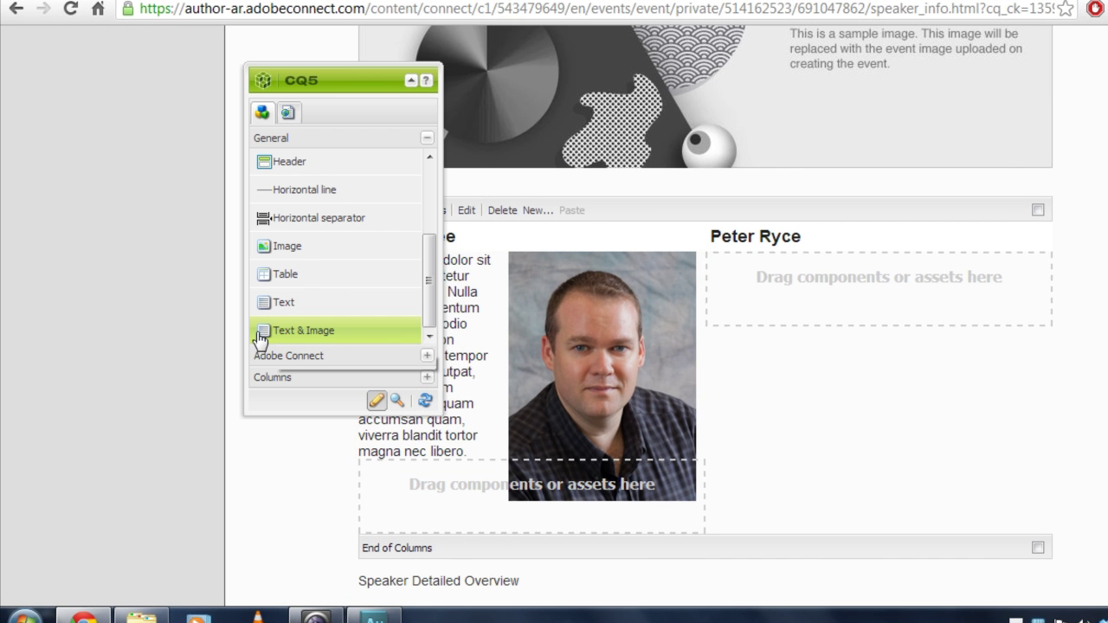
pyautogui.moveTo(264, 338); pyautogui.dragTo(736, 279)
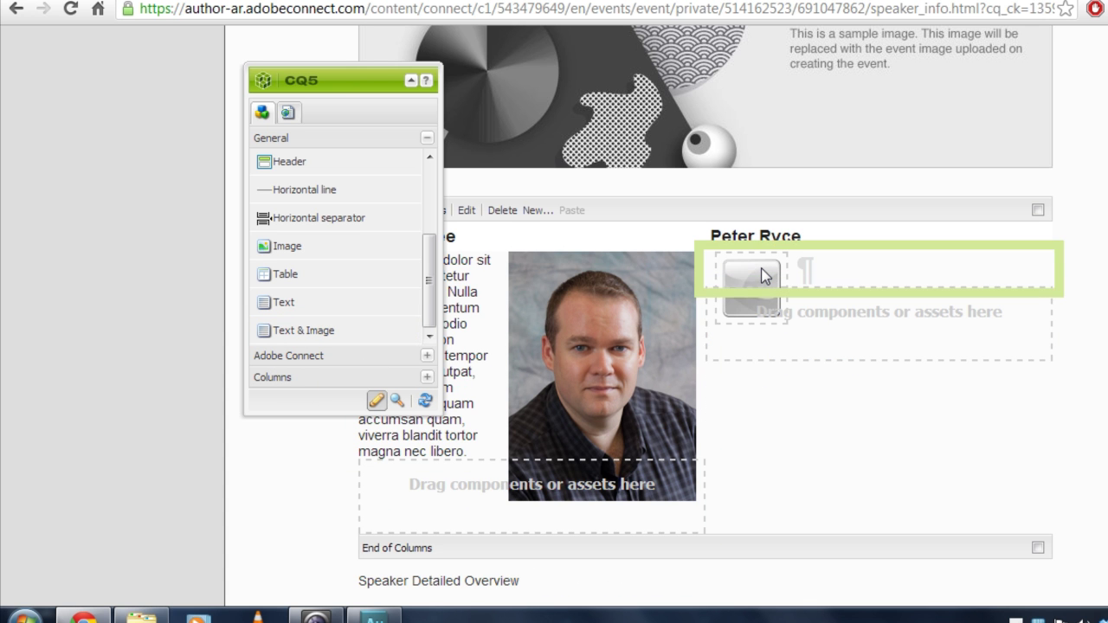
pyautogui.doubleClick(758, 269)
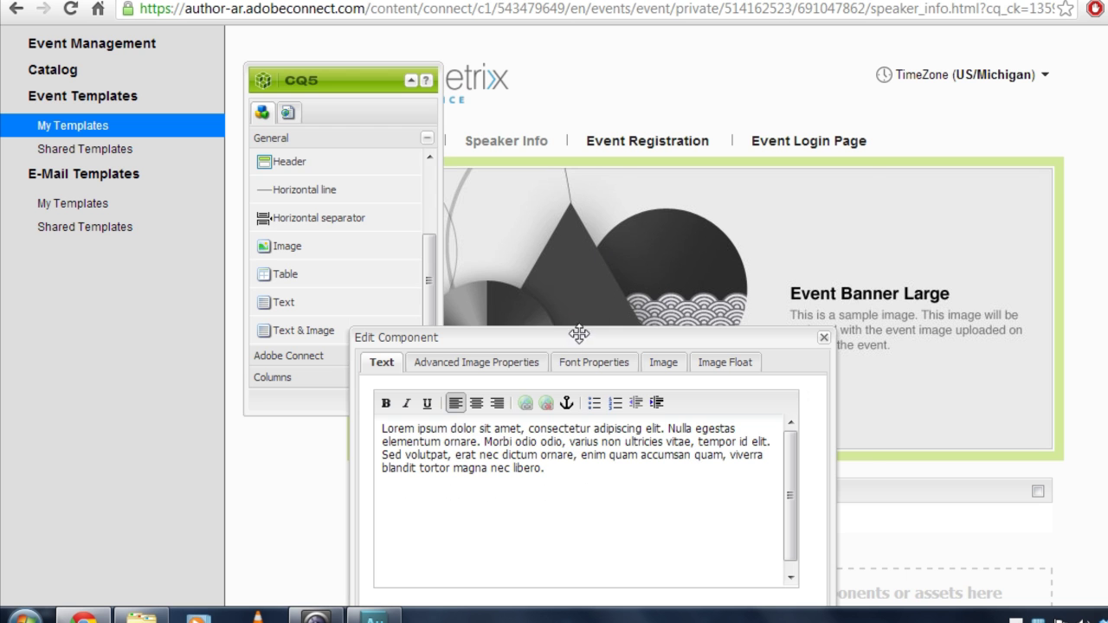
pyautogui.moveTo(571, 331); pyautogui.dragTo(588, 211)
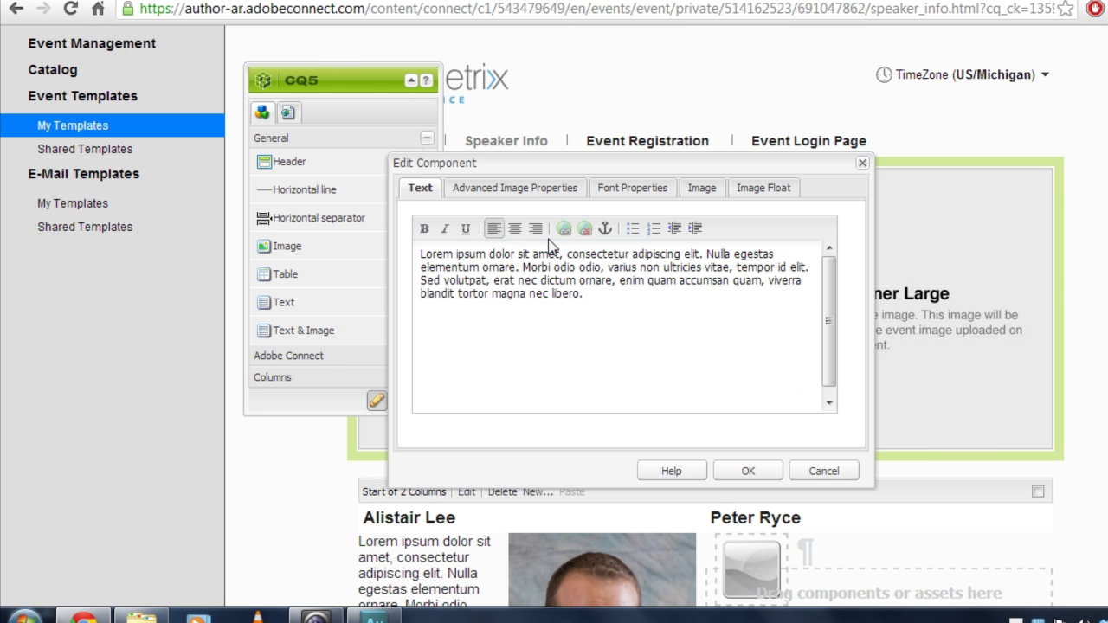
pyautogui.click(703, 191)
pyautogui.click(630, 322)
pyautogui.doubleClick(623, 224)
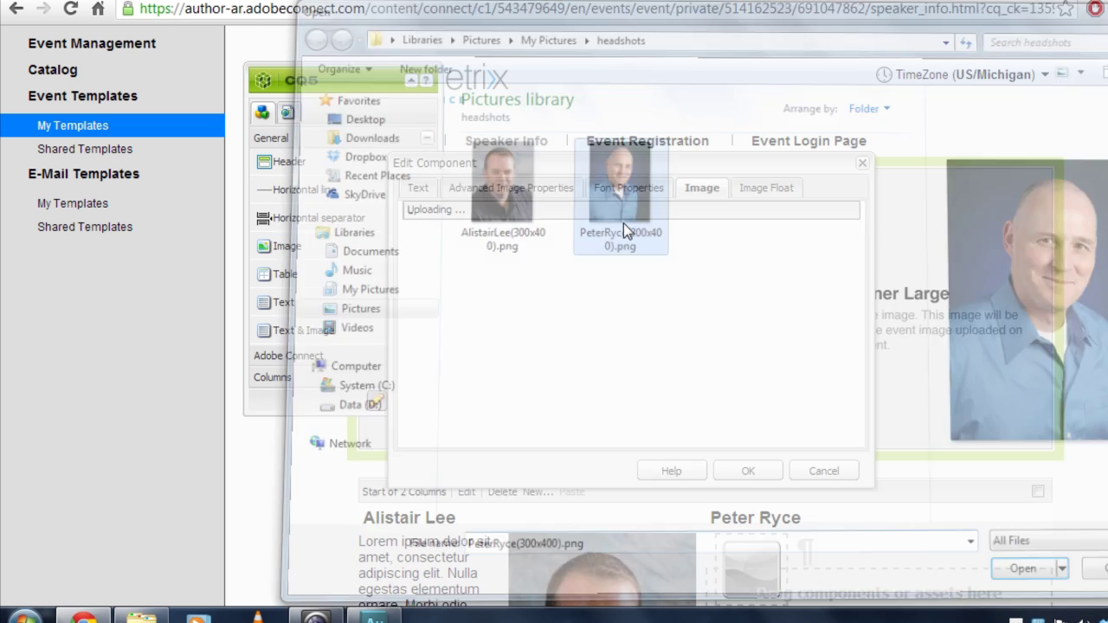
# Float the headshot right, set its width to 200 px, and save the block.
pyautogui.click(749, 191)
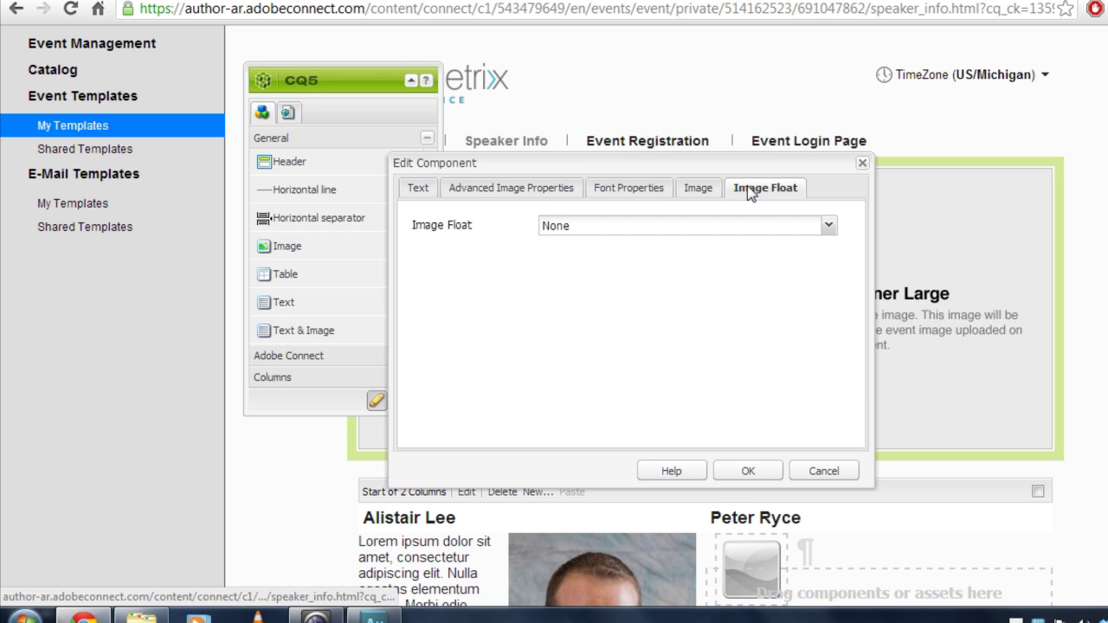
pyautogui.click(779, 227)
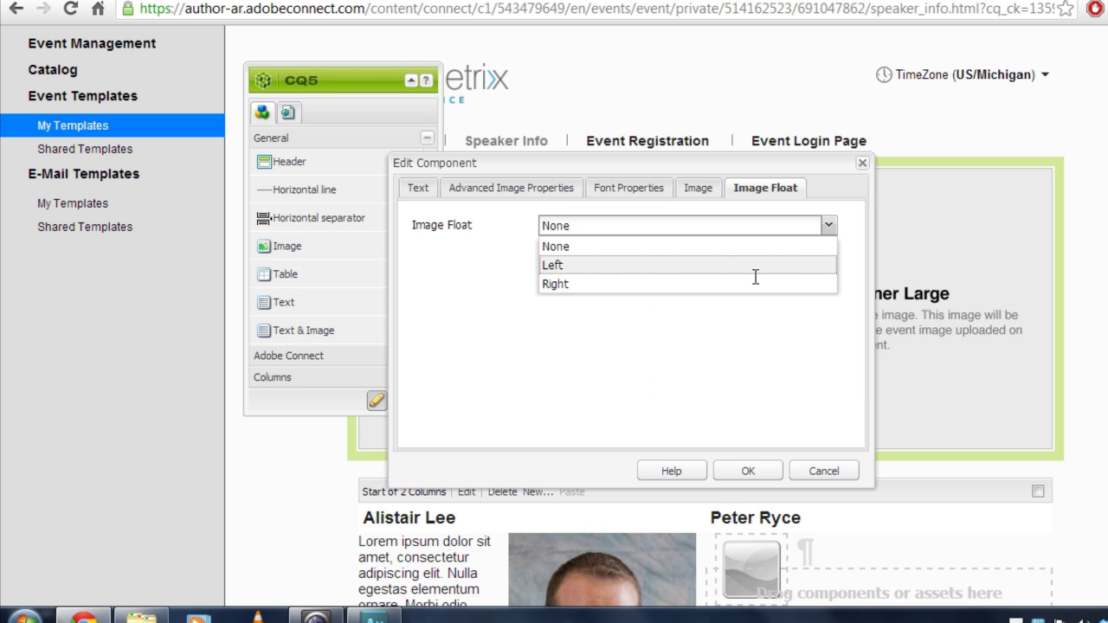
pyautogui.click(750, 286)
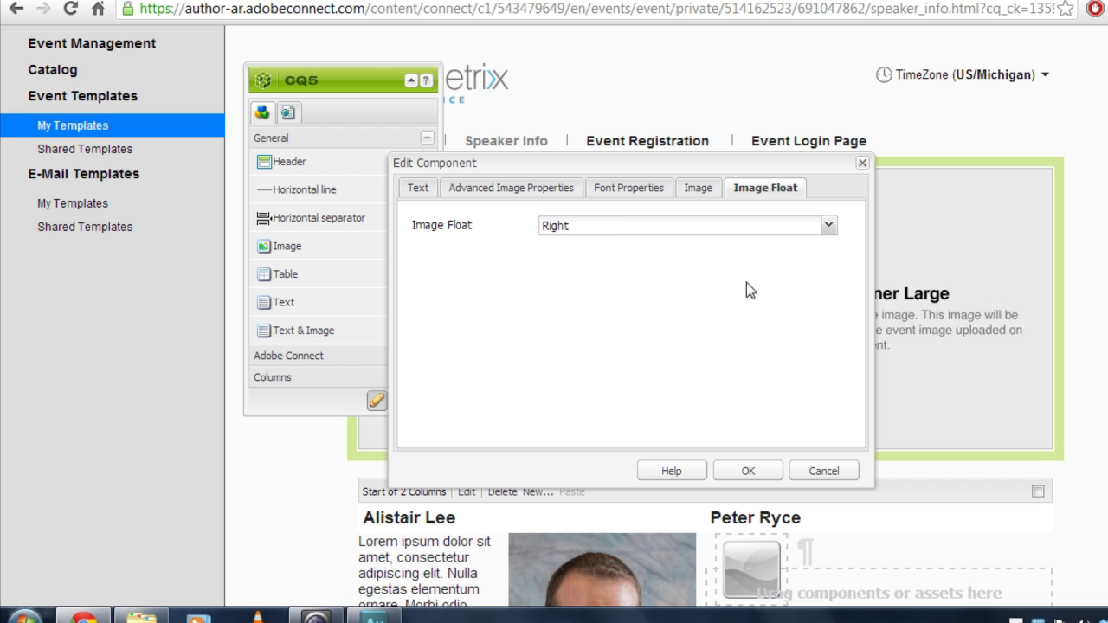
pyautogui.click(609, 192)
pyautogui.click(614, 278)
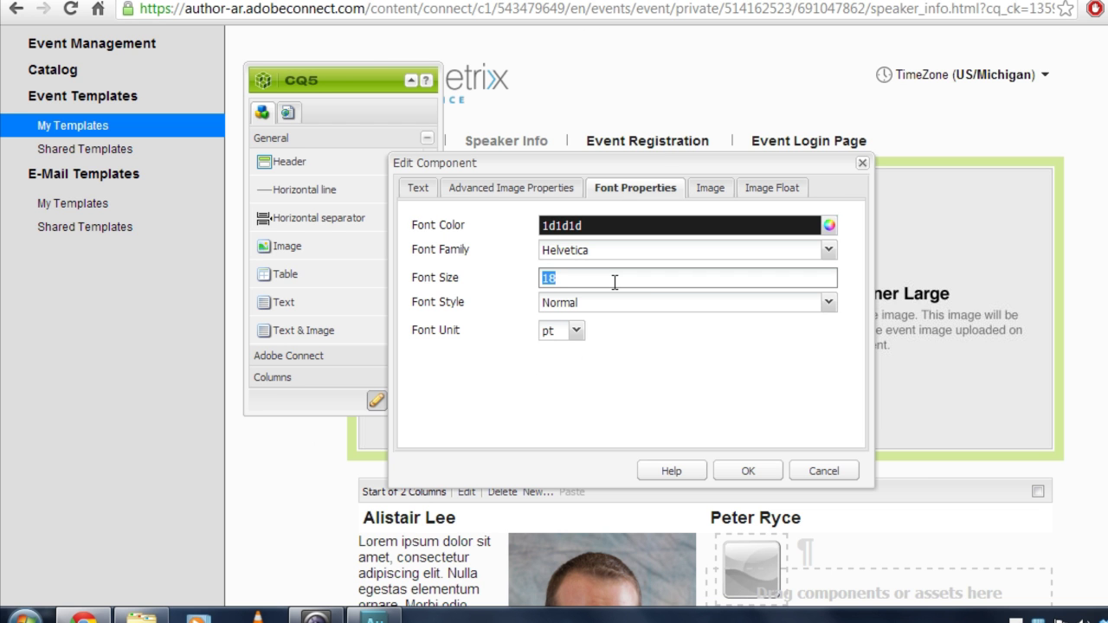
pyautogui.press('Tab')
pyautogui.click(522, 189)
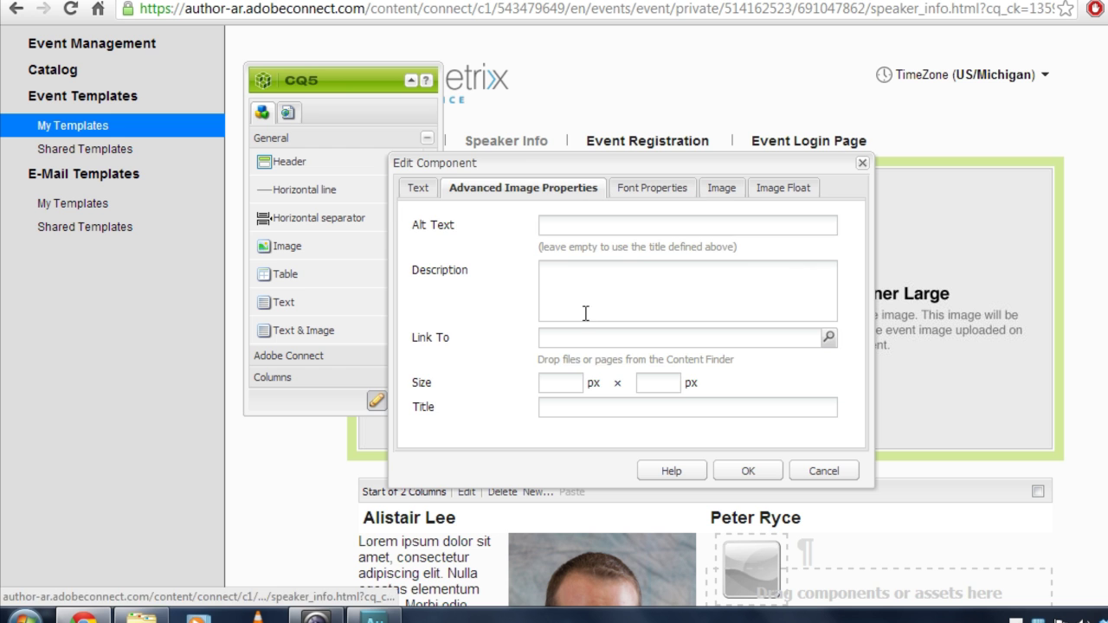
pyautogui.click(571, 381)
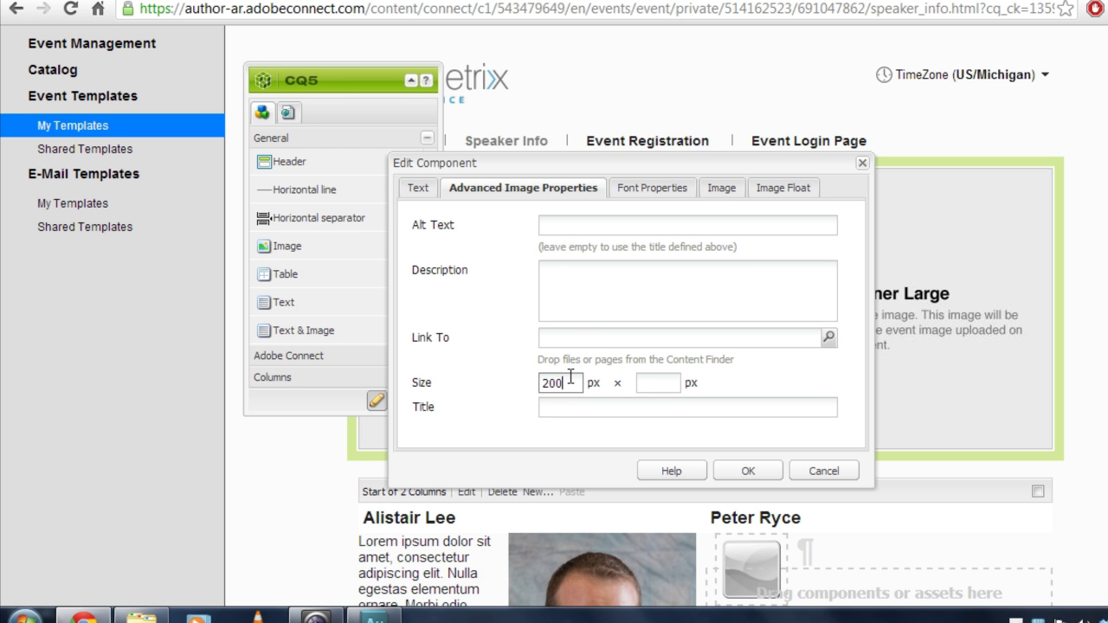
pyautogui.click(755, 459)
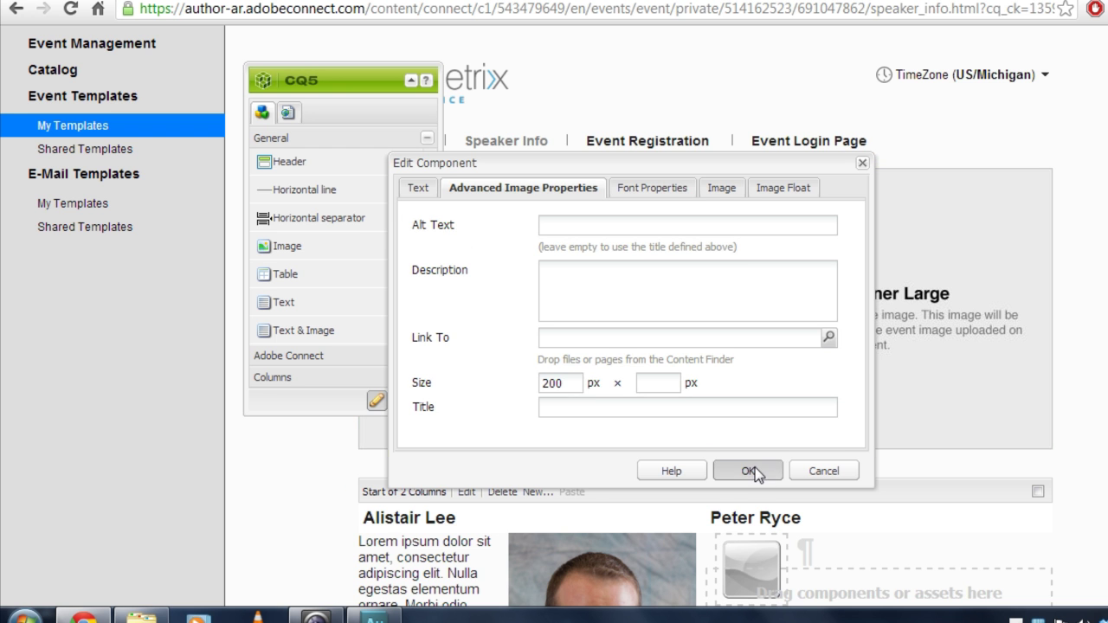
pyautogui.scroll(-5, 646, 316)
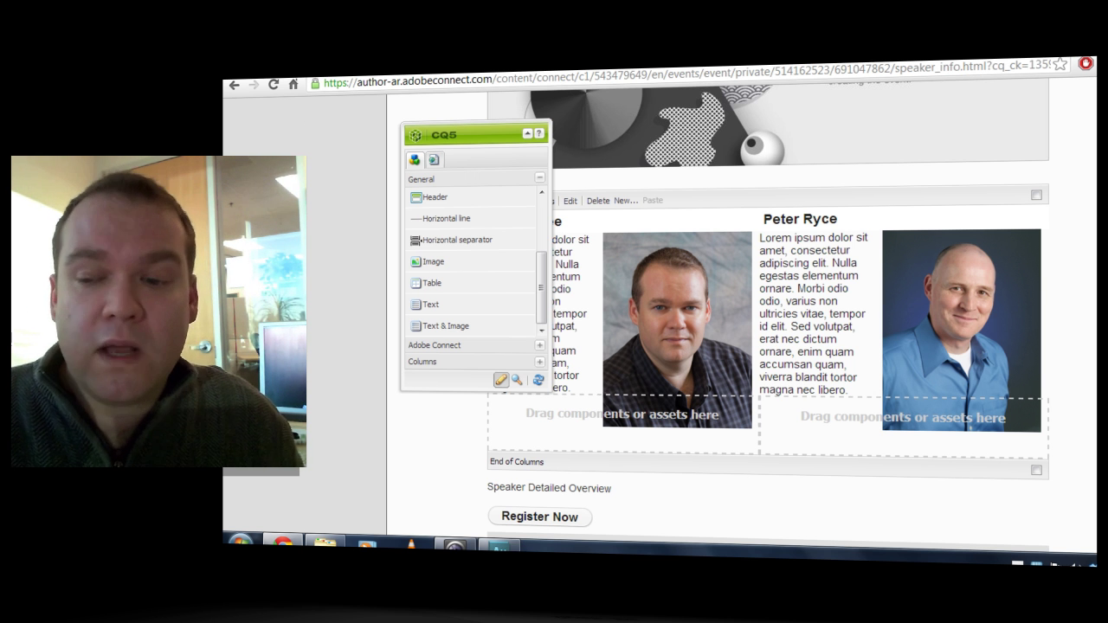
# Activate the template from the sidekick's Page tab, confirming with Yes.
pyautogui.scroll(3, 724, 319)
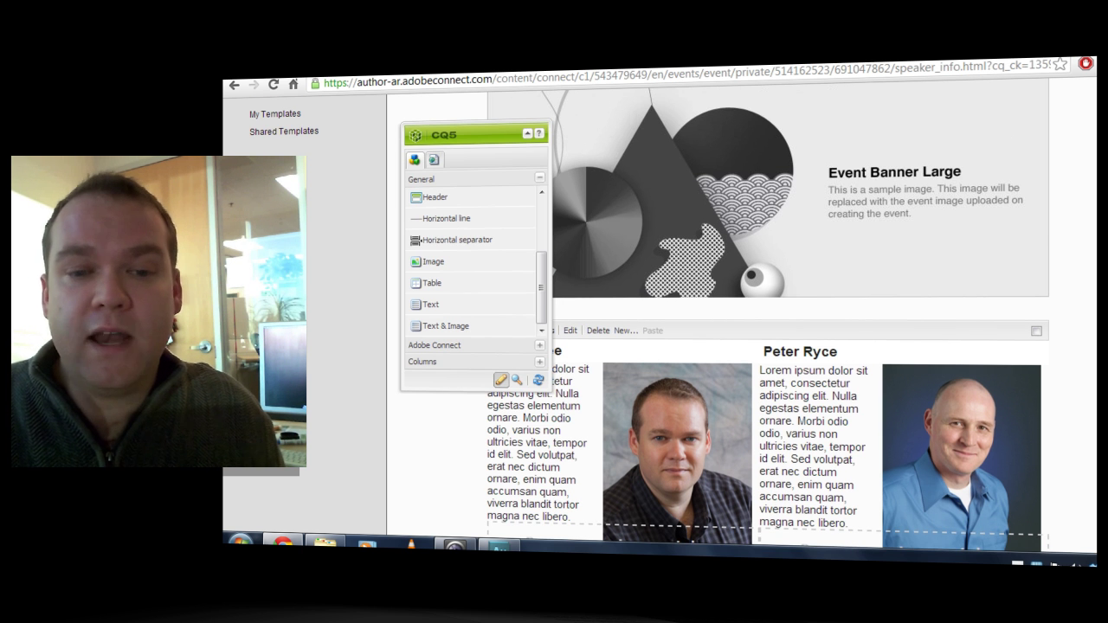
pyautogui.scroll(2, 1009, 280)
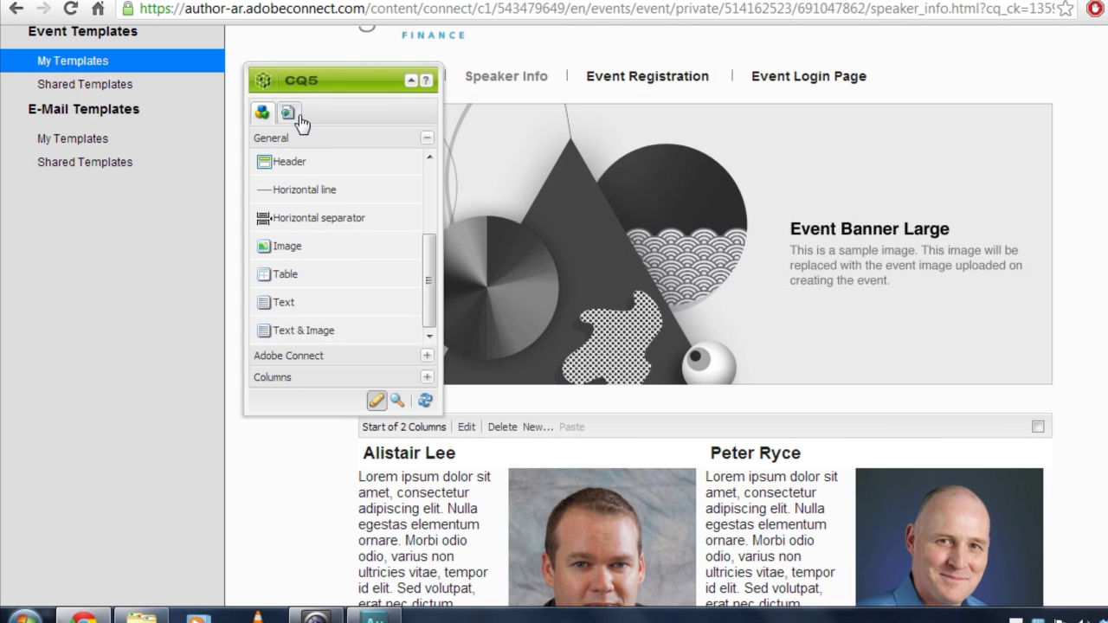
pyautogui.click(291, 116)
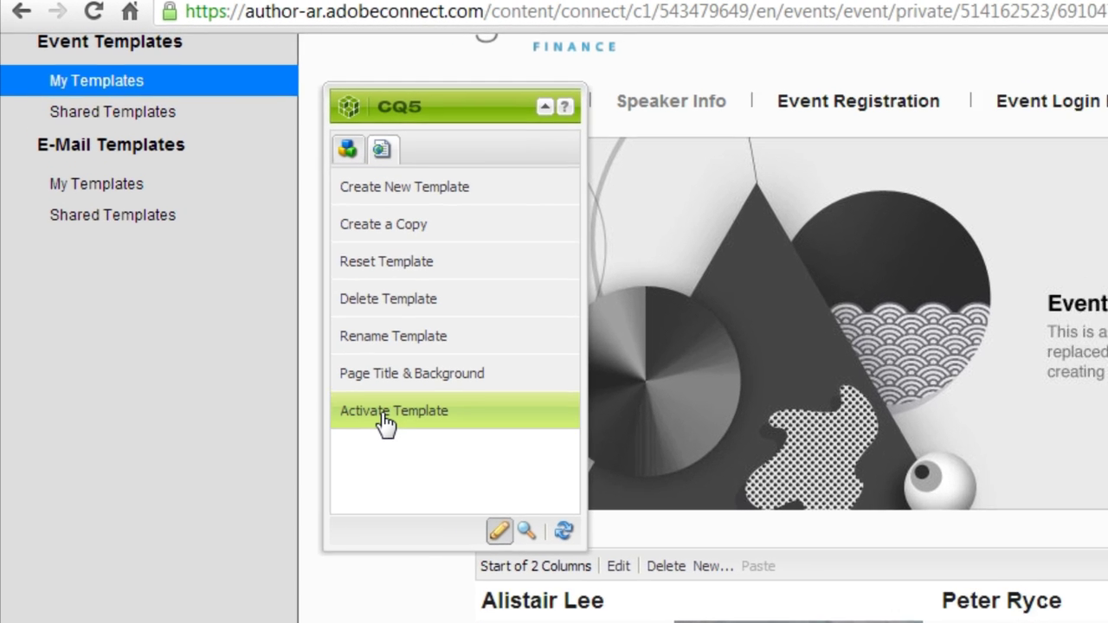
pyautogui.click(287, 310)
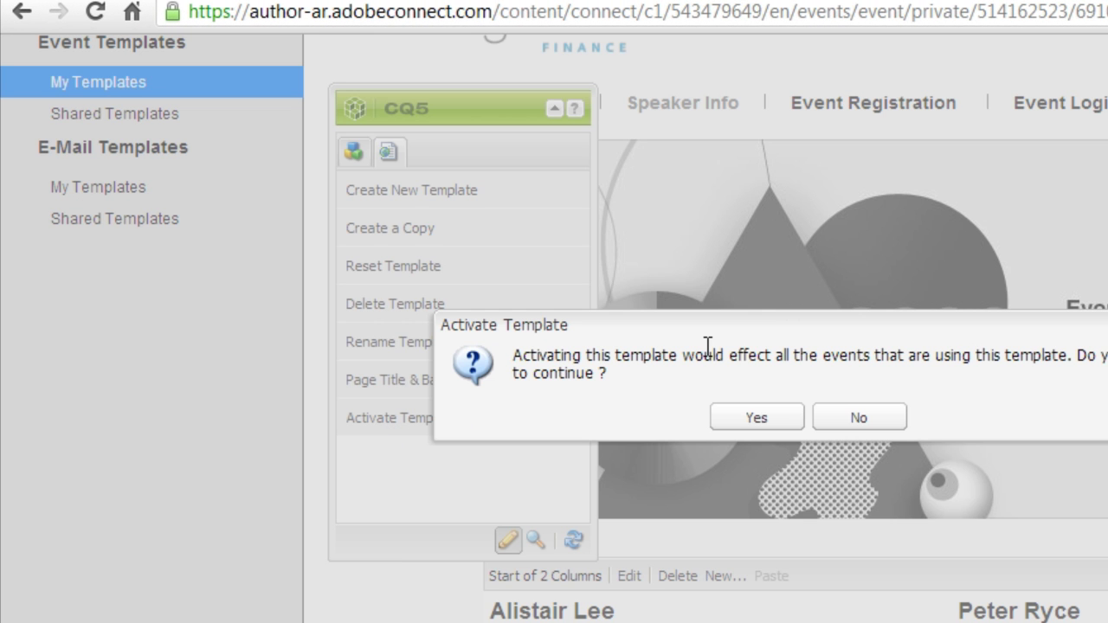
pyautogui.click(756, 418)
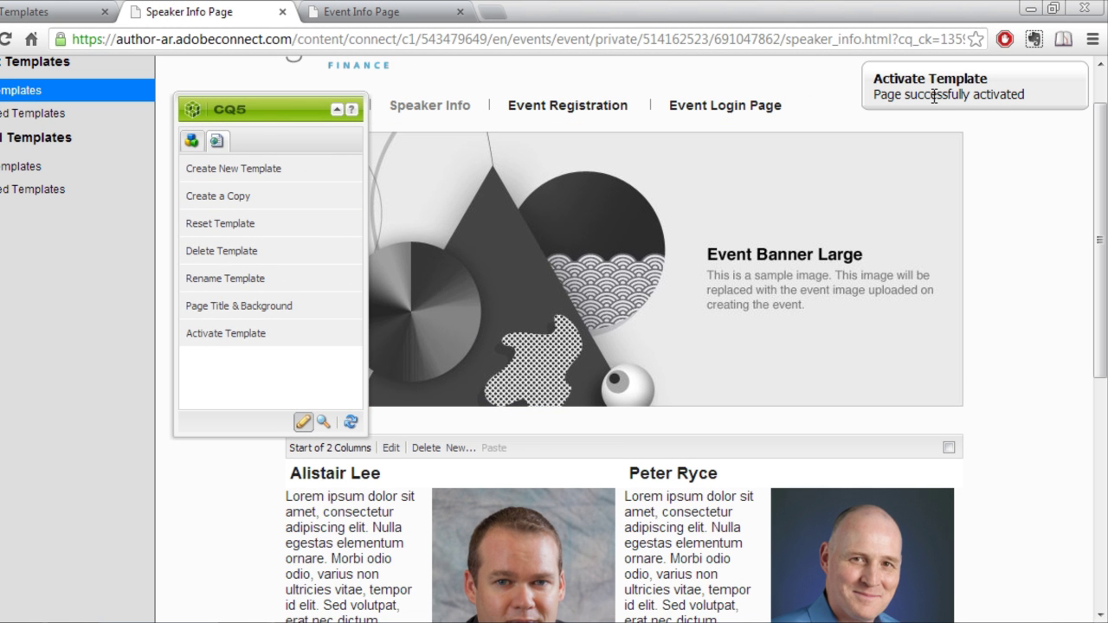
# Open the Online Security event from My Events and edit its information.
pyautogui.click(59, 12)
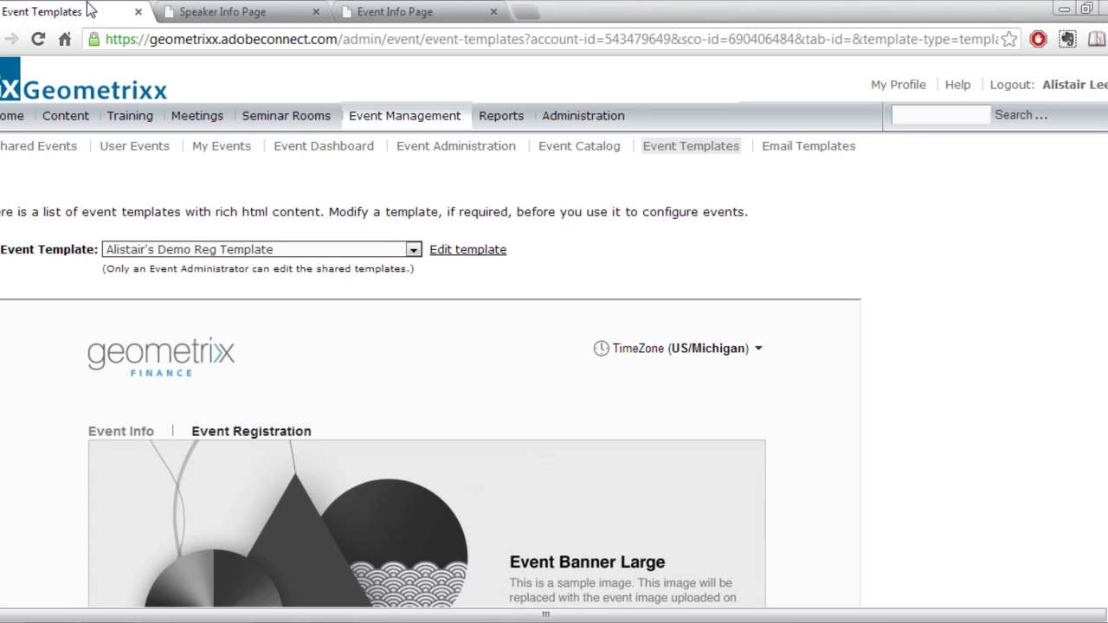
pyautogui.click(245, 149)
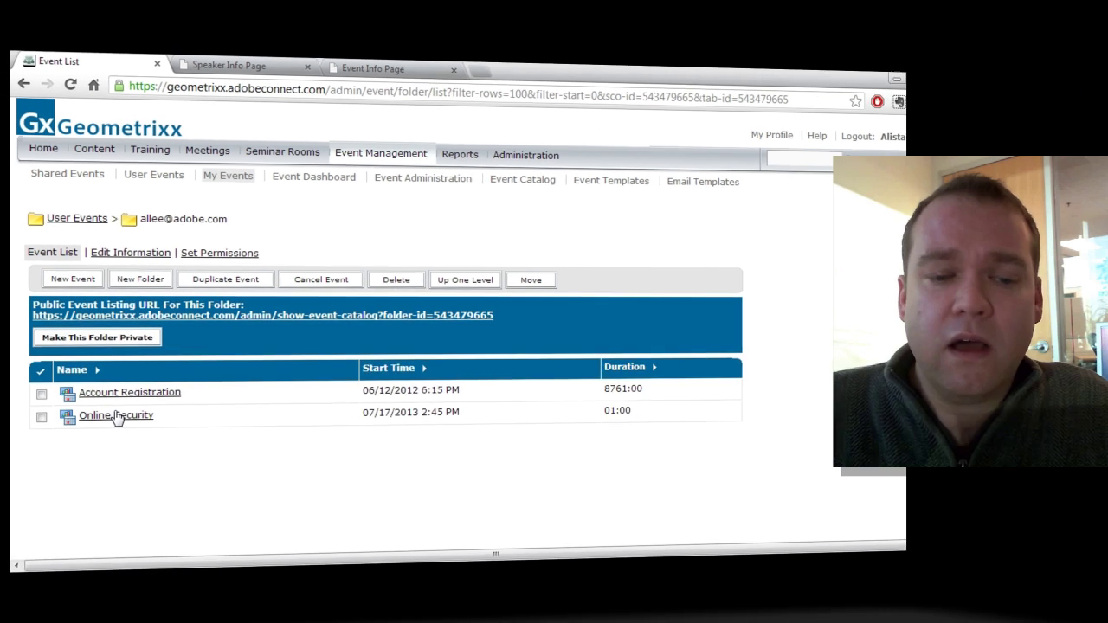
pyautogui.click(116, 416)
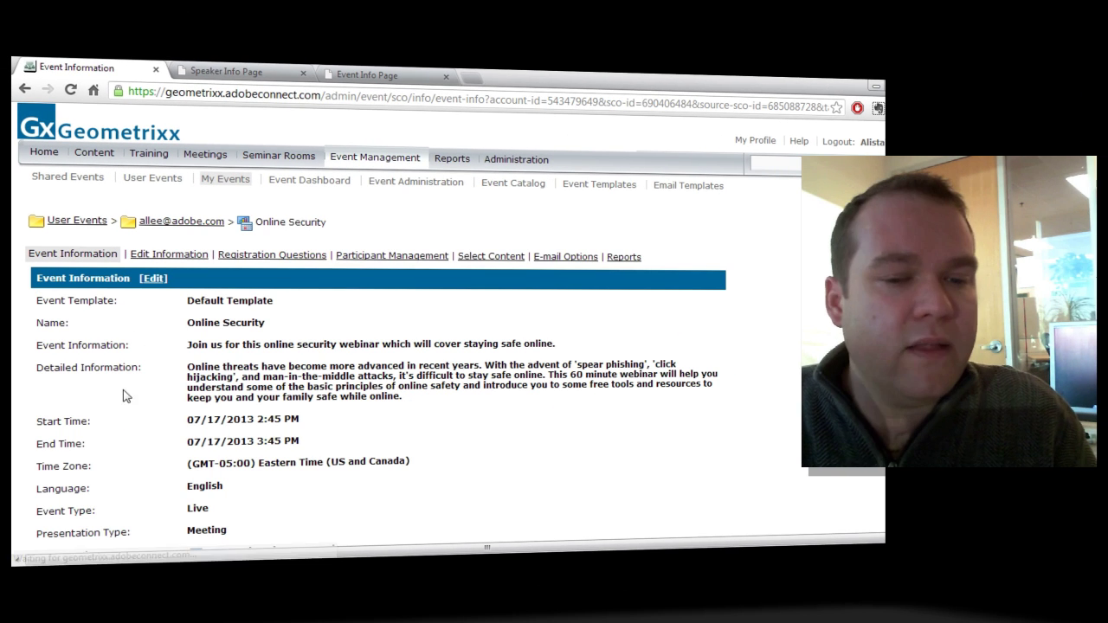
pyautogui.click(153, 278)
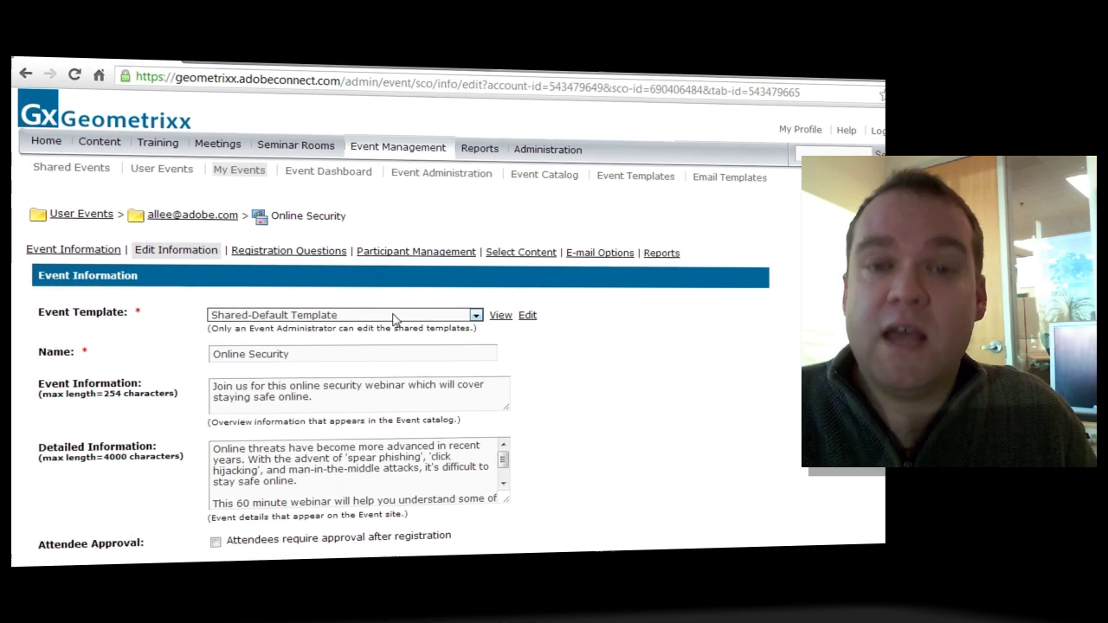
# Choose Two Speaker Template as the event template and save.
pyautogui.click(374, 316)
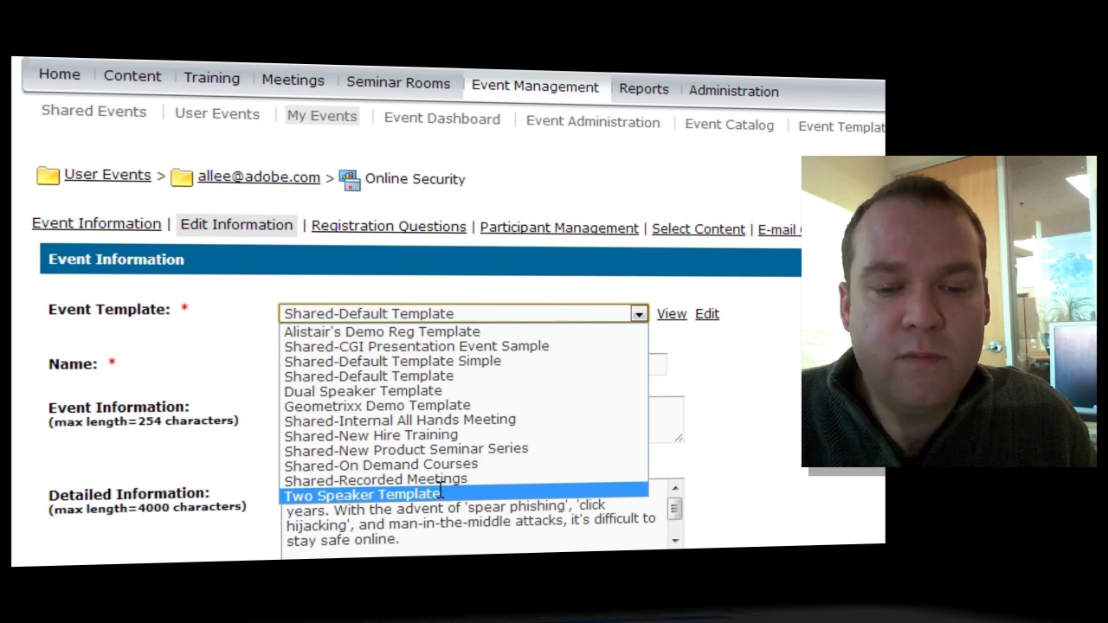
pyautogui.click(373, 494)
pyautogui.scroll(-15, 780, 368)
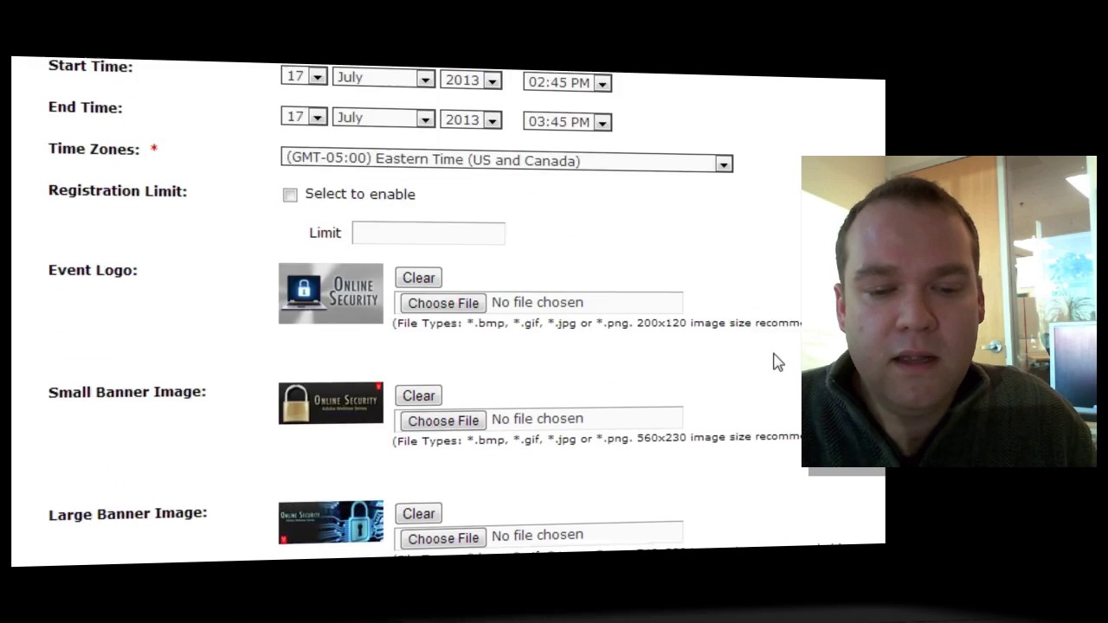
pyautogui.scroll(15, 762, 350)
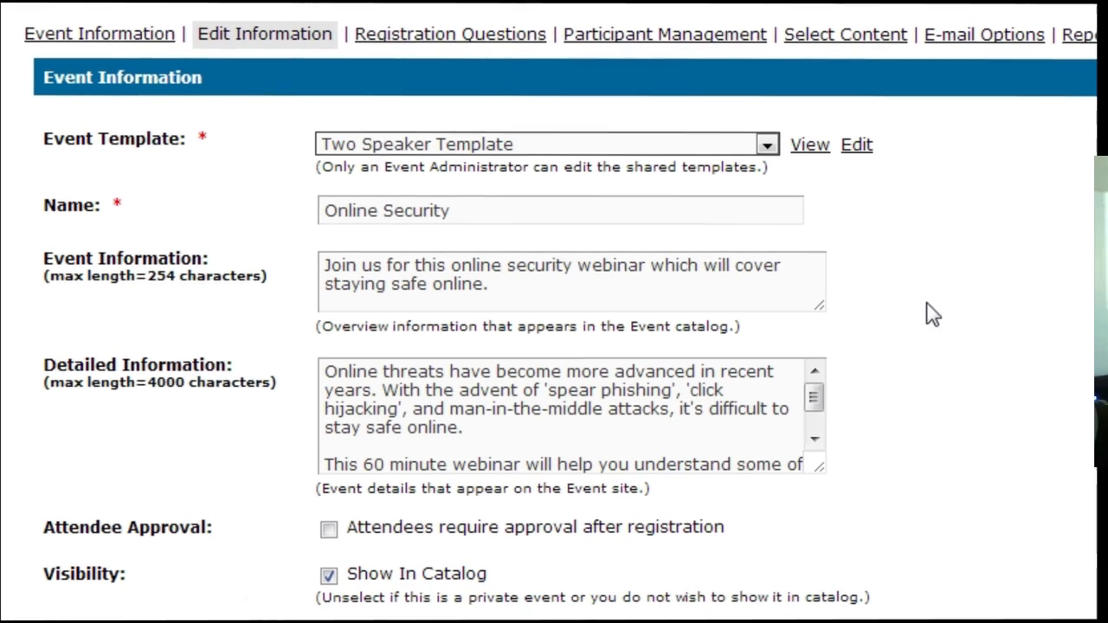
pyautogui.scroll(-15, 228, 123)
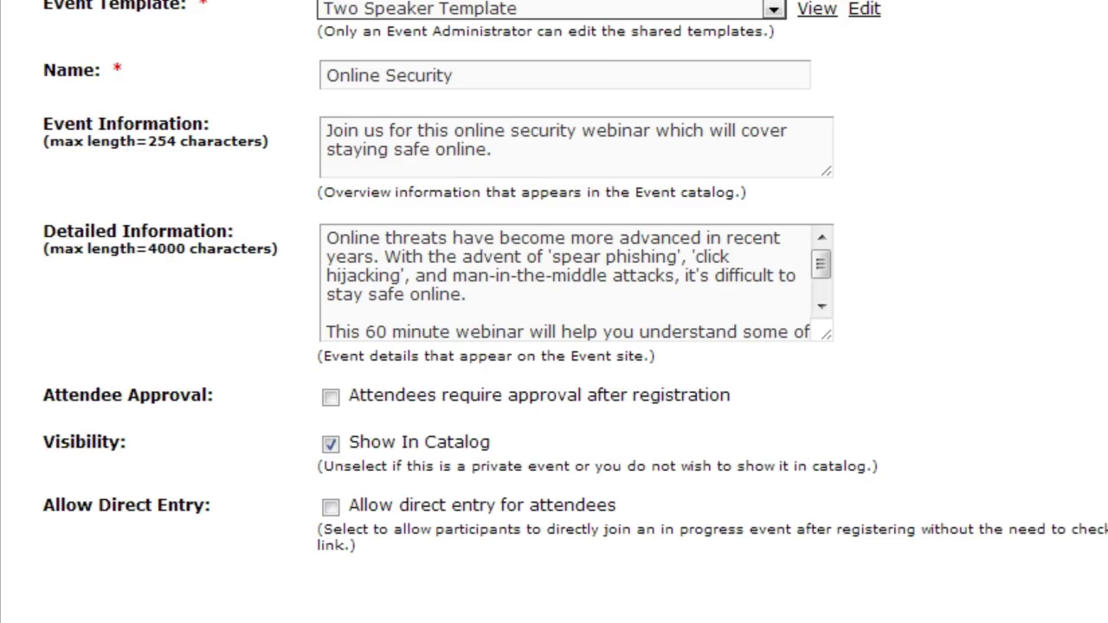
pyautogui.scroll(-5, 710, 520)
pyautogui.click(635, 525)
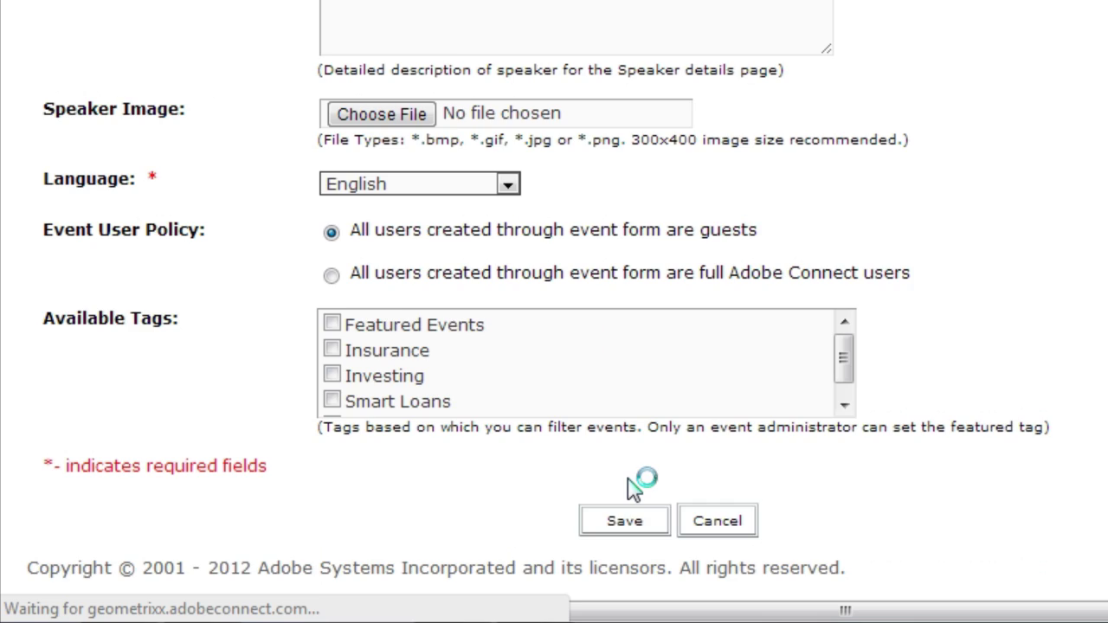
pyautogui.scroll(-10, 597, 390)
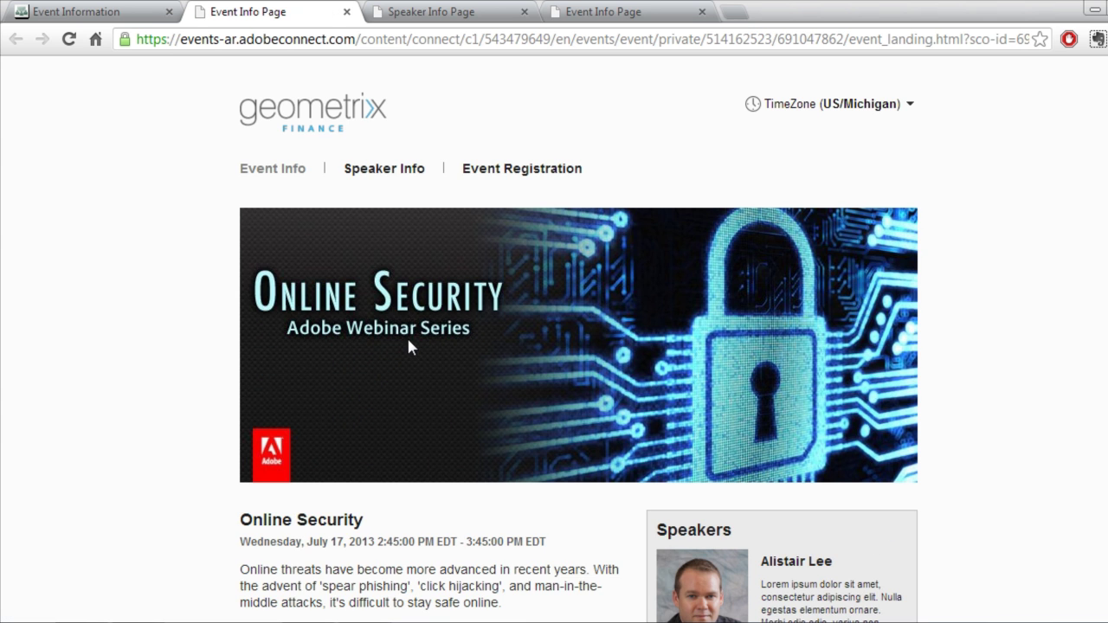
# Scroll down the Online Security Speaker Info page to view both speakers' headshots and bios.
pyautogui.scroll(-4, 1068, 433)
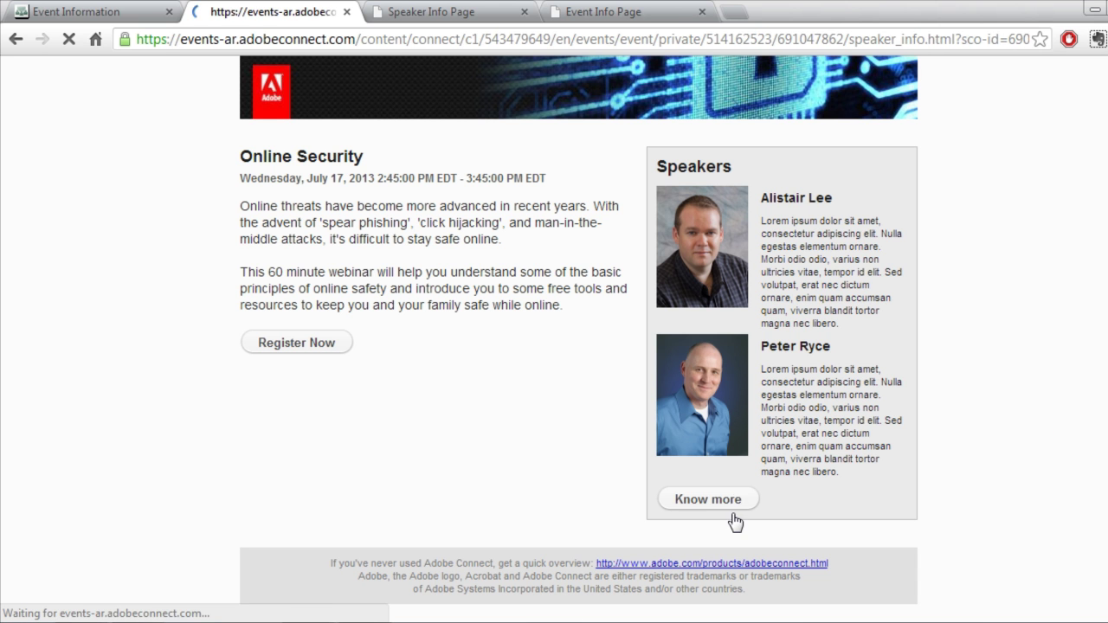
pyautogui.scroll(-3, 1005, 448)
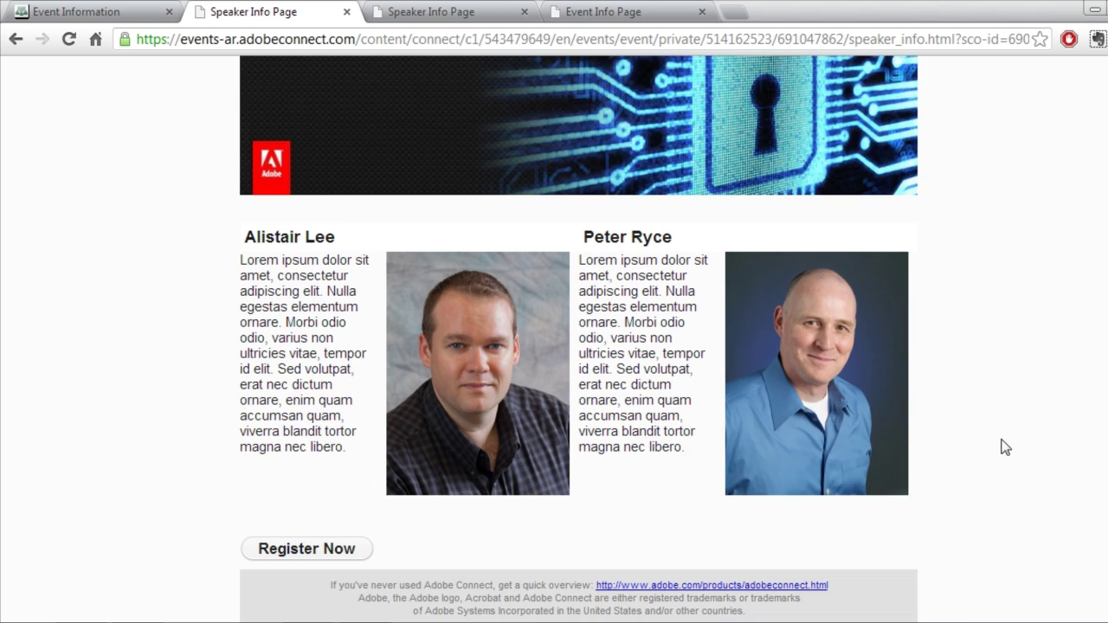